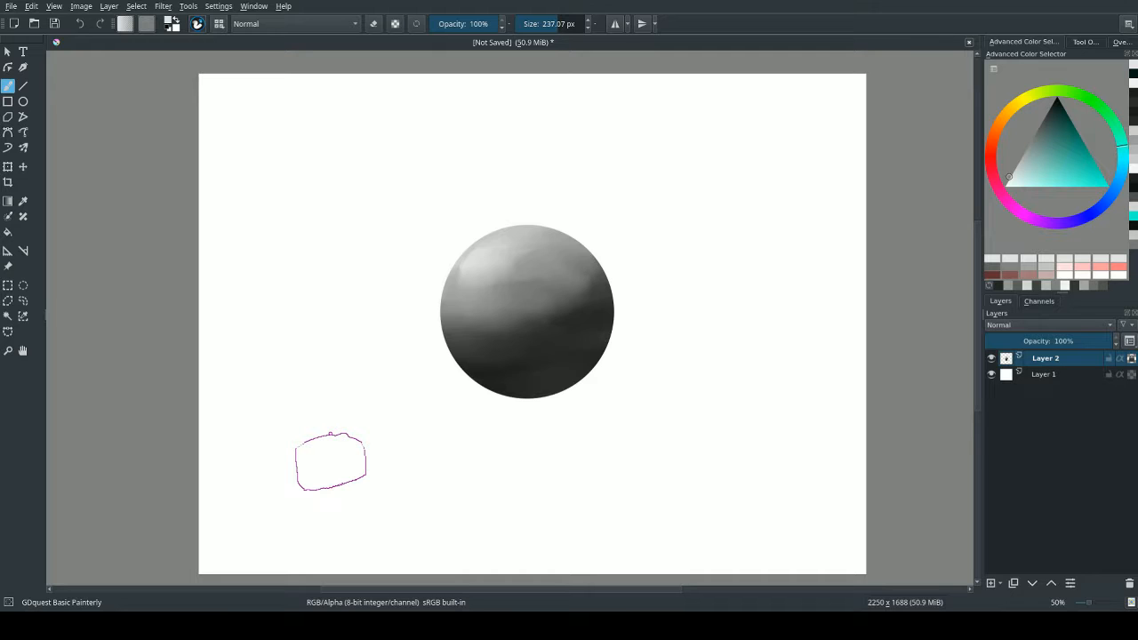
Switch to the GDquest Basic Flat Sharper brush preset and enlarge it to about 198 px.
right_click(502, 224)
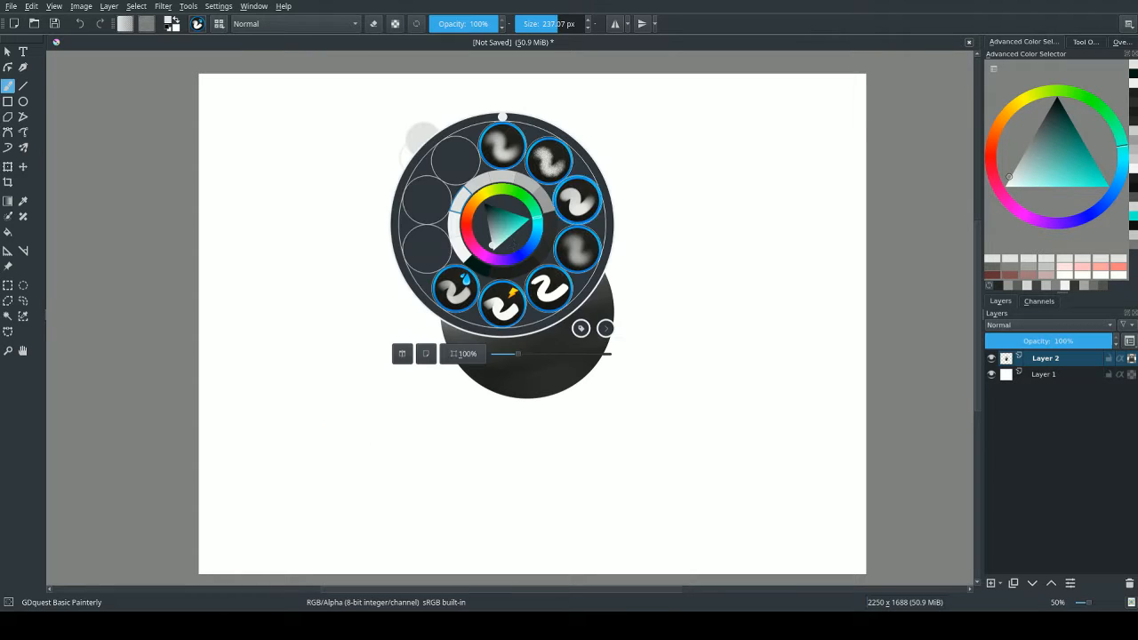
left_click(500, 306)
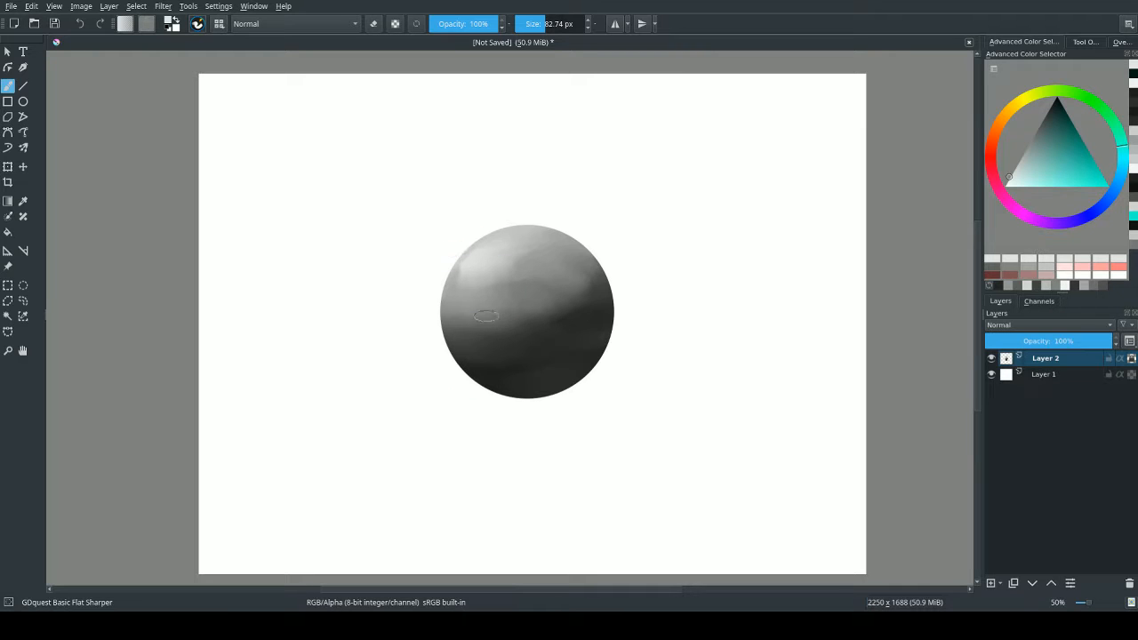
left_click_drag(486, 319, 520, 318, "shift")
Add a new layer above the grey sphere layer and set its blending mode to Color.
left_click(990, 583)
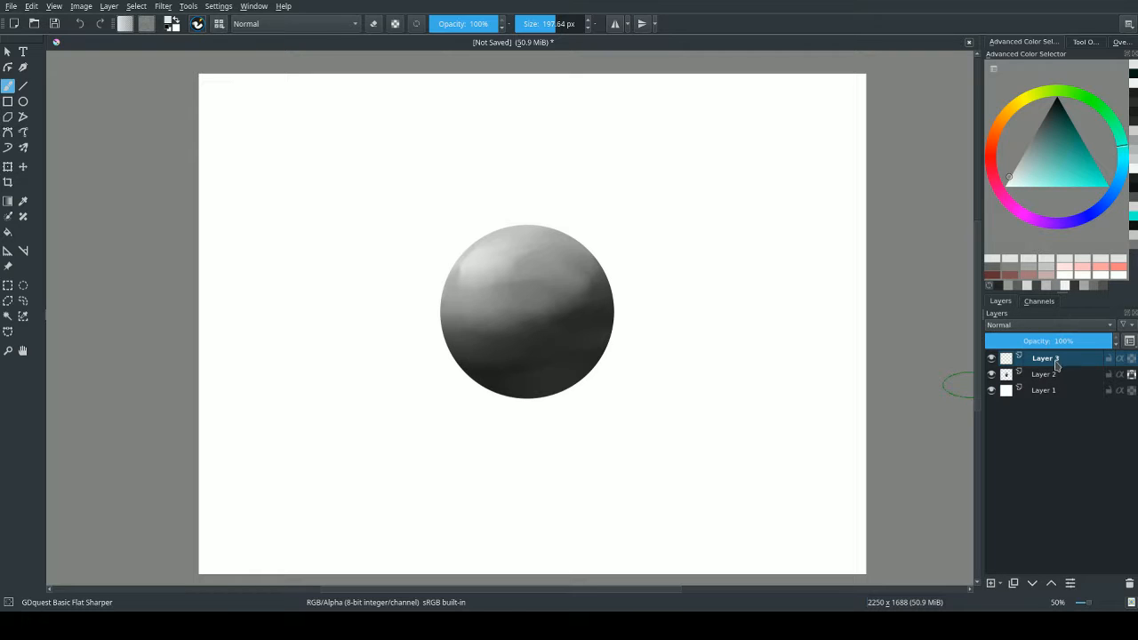
left_click(1003, 349)
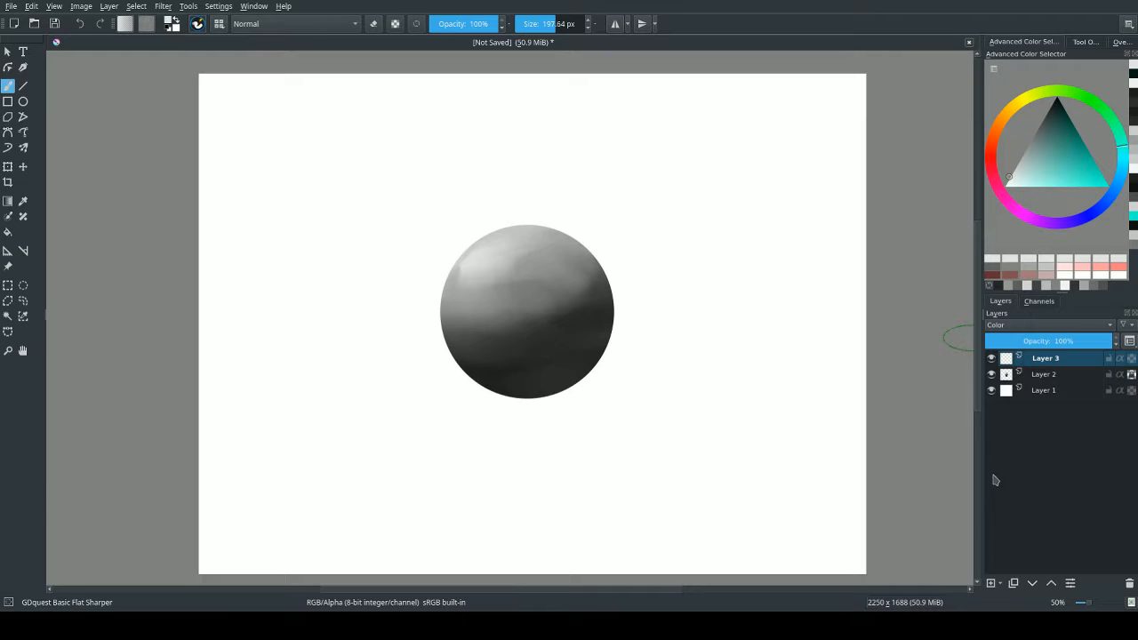
Add another layer on top, fill it entirely with black and set its blending mode to Saturation.
left_click(990, 583)
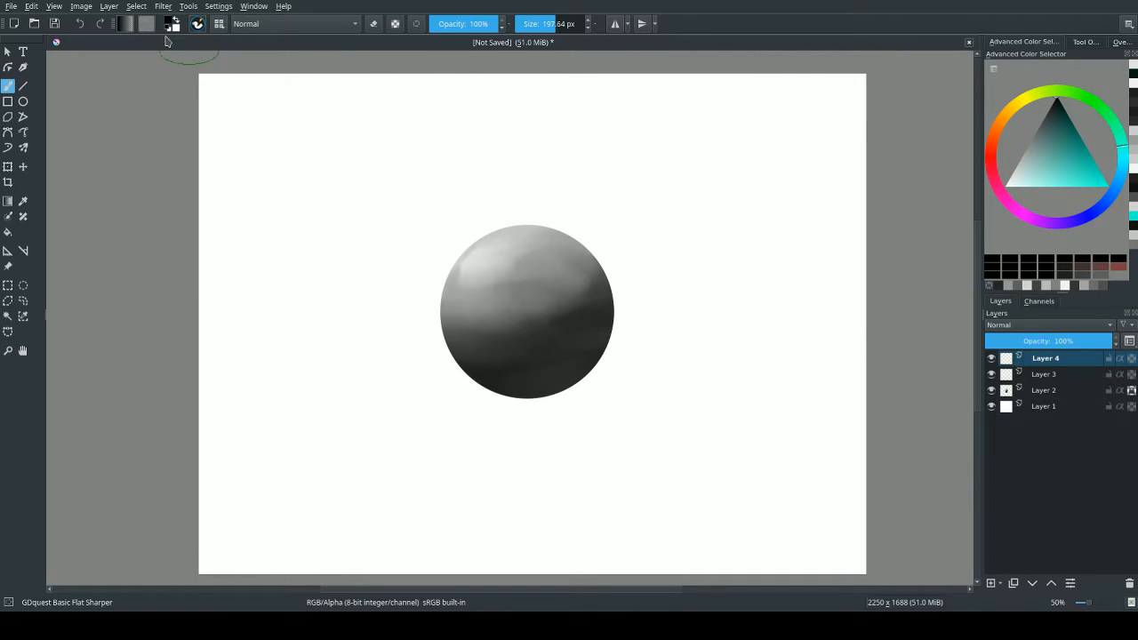
left_click(7, 232)
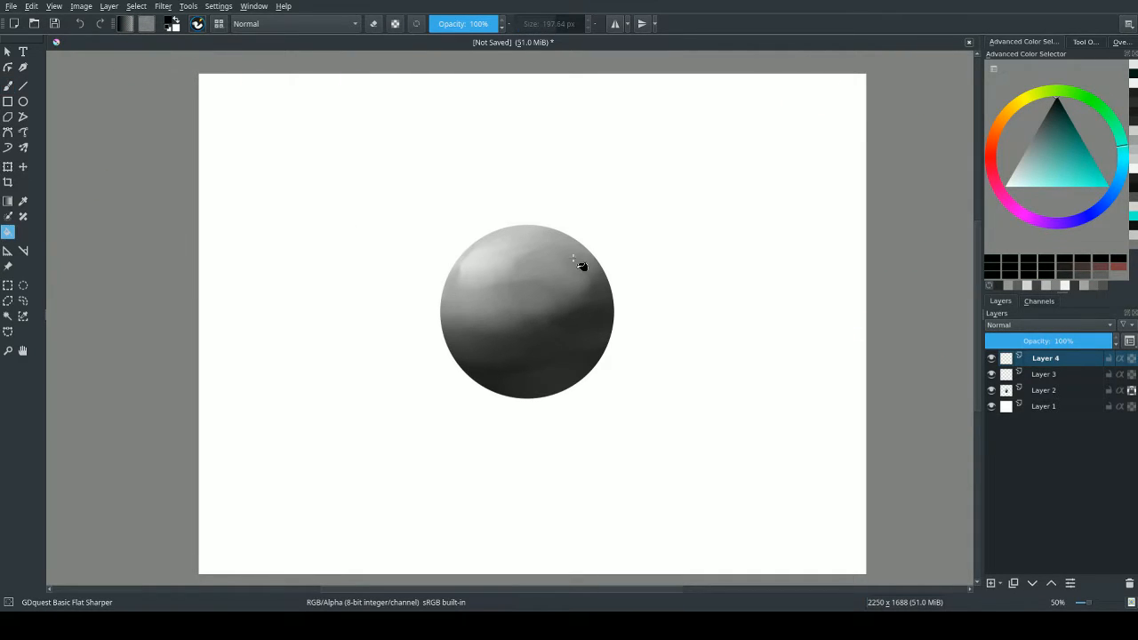
left_click(668, 269)
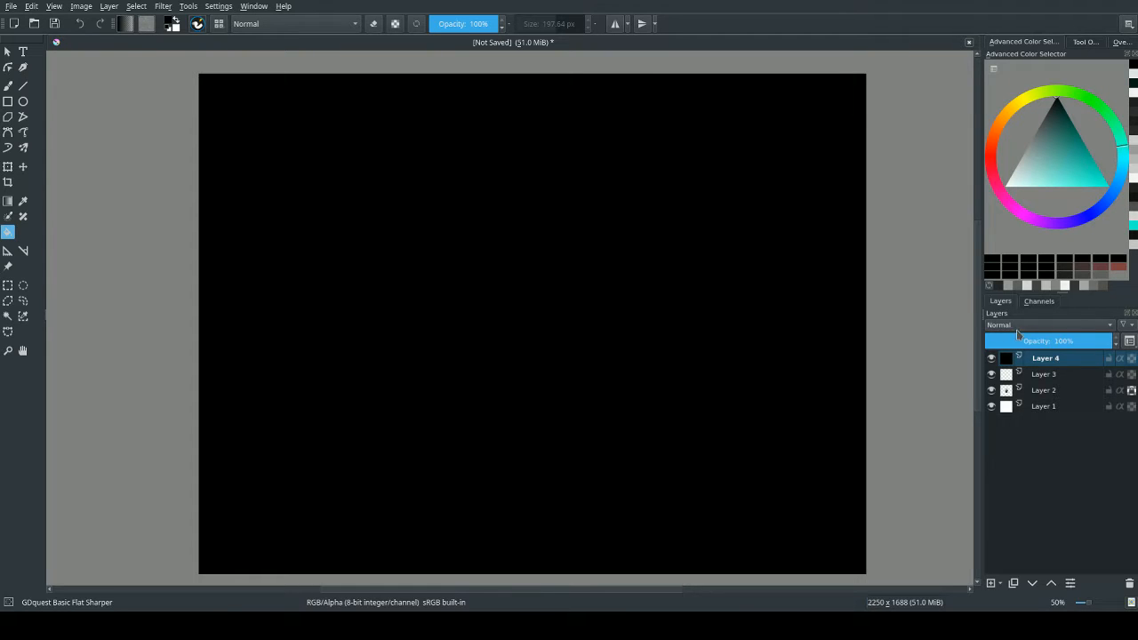
key("alt+shift+t")
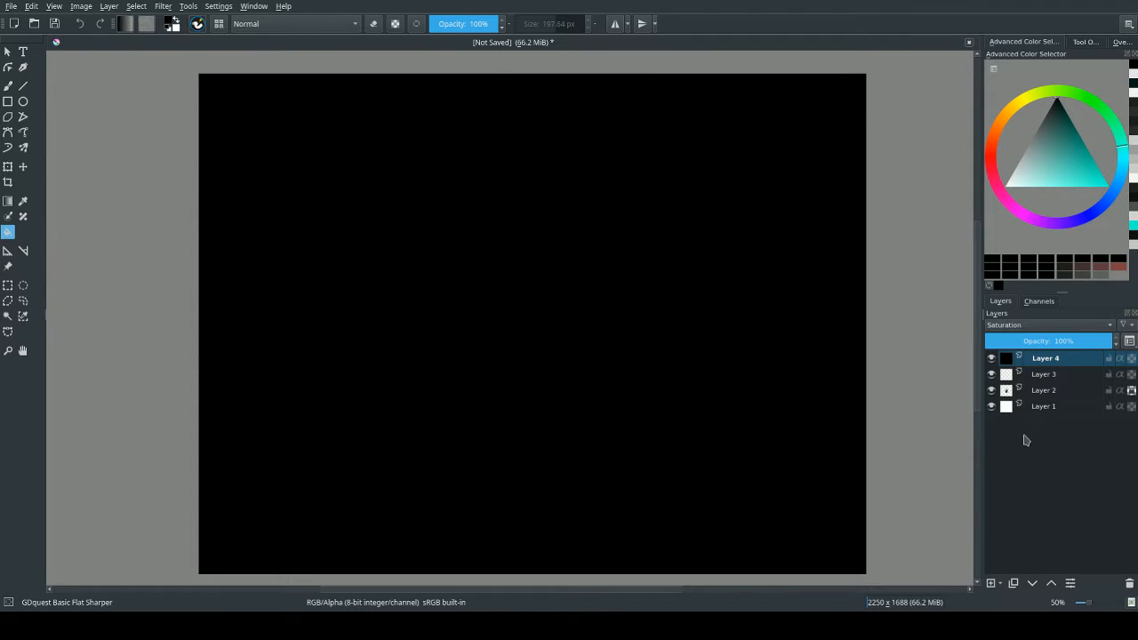
Toggle the visibility of the black Saturation layer several times and leave it hidden.
left_click(992, 357)
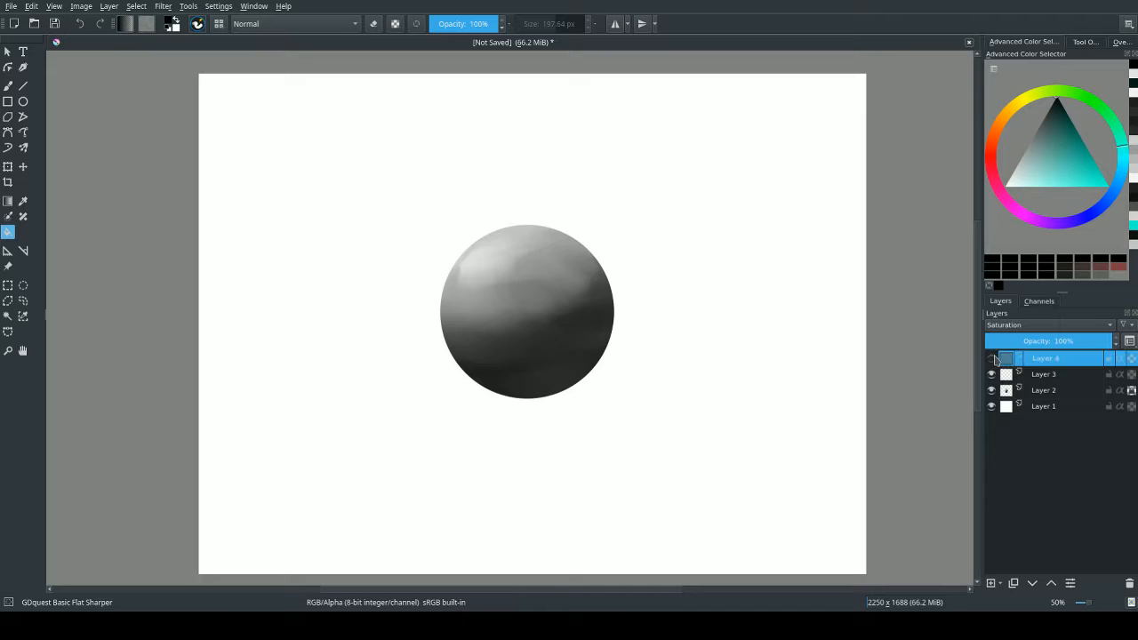
left_click(992, 356)
left_click(992, 356)
left_click(991, 355)
left_click(992, 357)
left_click(991, 356)
left_click(991, 358)
On Layer 3, pick a saturated red, paint over the whole sphere and enlarge the brush to about 347 px.
left_click(1058, 379)
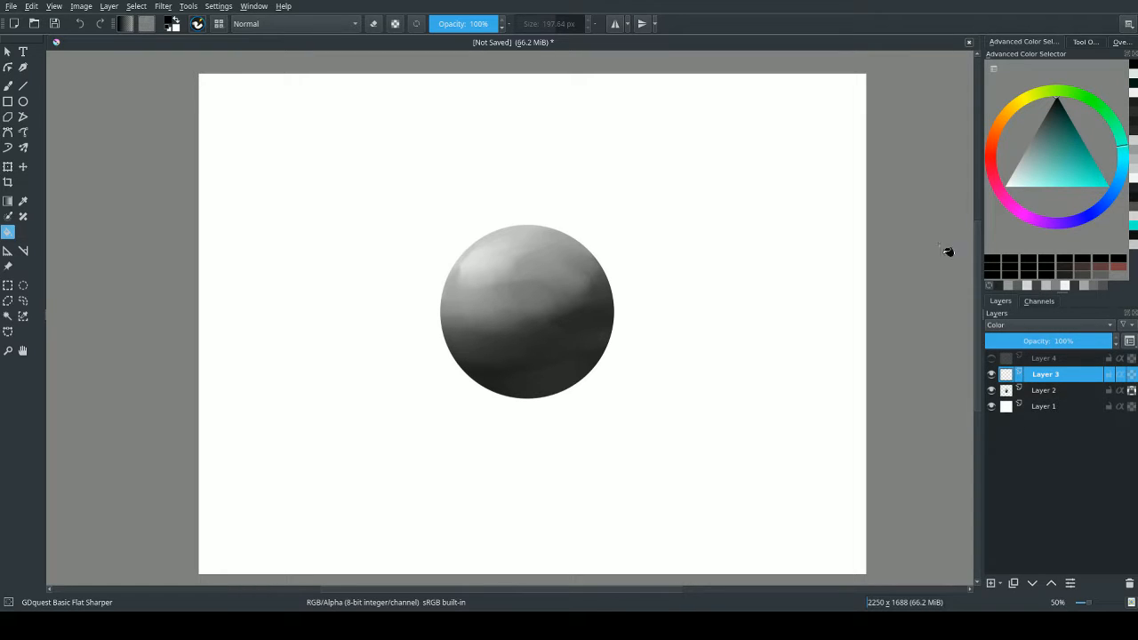
left_click(993, 161)
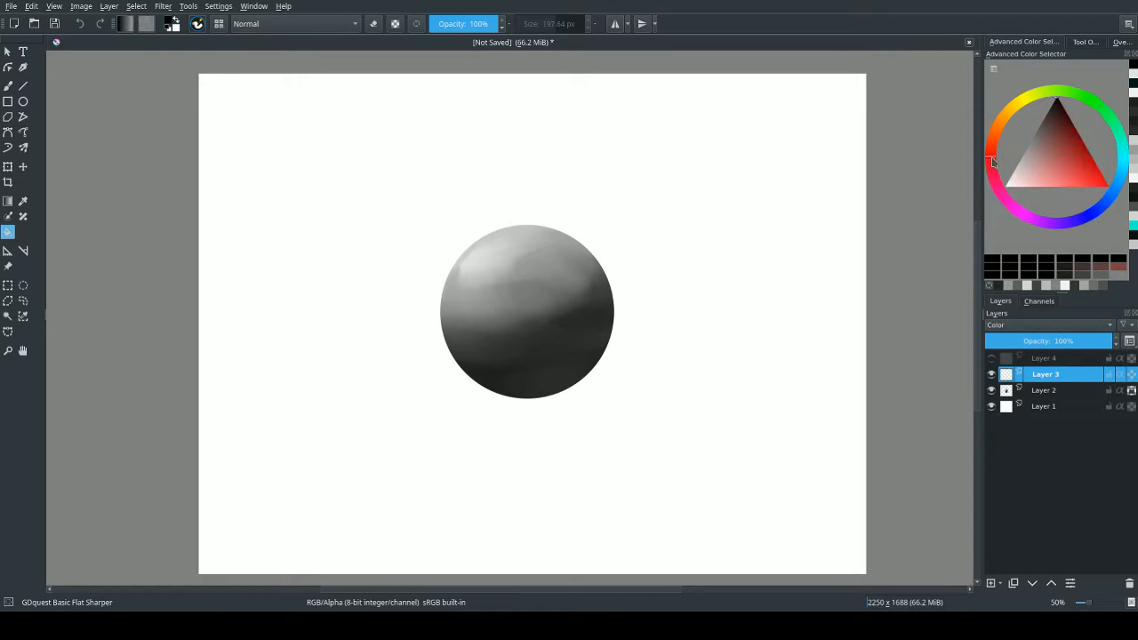
mouse_move(1085, 158)
left_mouse_down()
mouse_move(1100, 148)
mouse_move(1116, 170)
left_mouse_up()
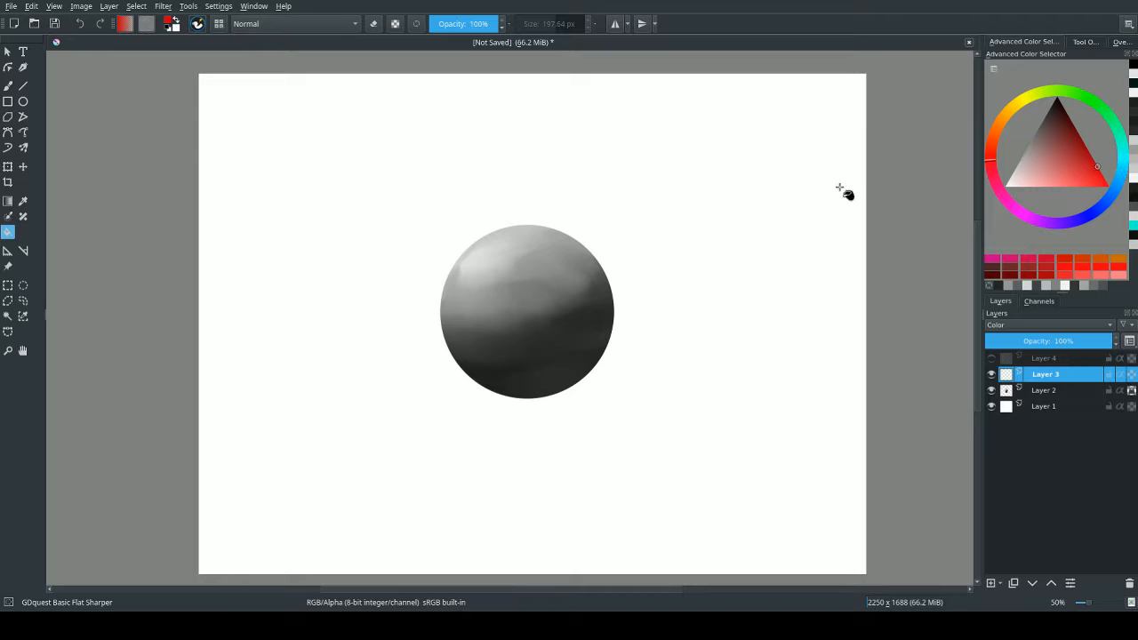
key("b")
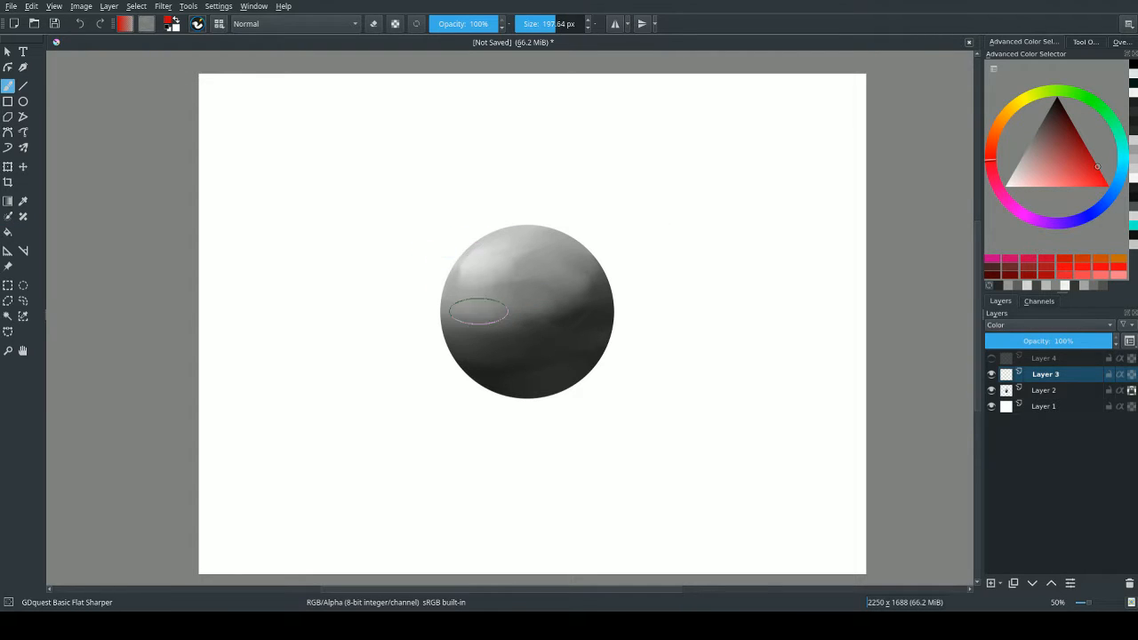
mouse_move(425, 334)
left_mouse_down()
mouse_move(528, 230)
mouse_move(534, 249)
mouse_move(471, 373)
mouse_move(473, 393)
mouse_move(616, 321)
mouse_move(608, 369)
mouse_move(451, 360)
left_mouse_up()
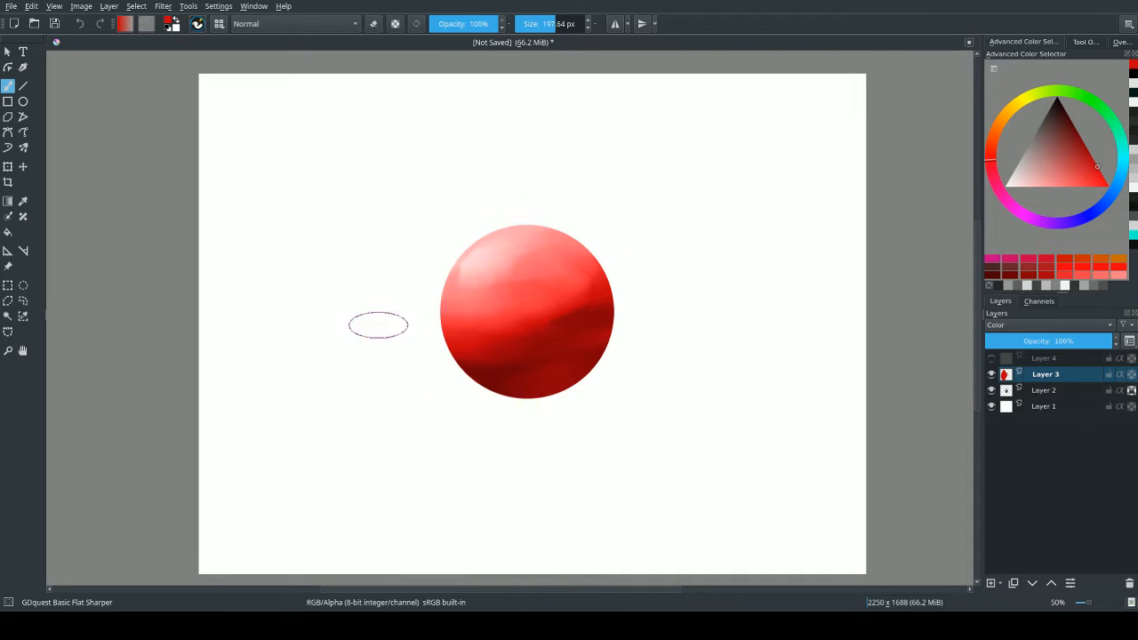
left_click_drag(489, 319, 546, 248, "shift")
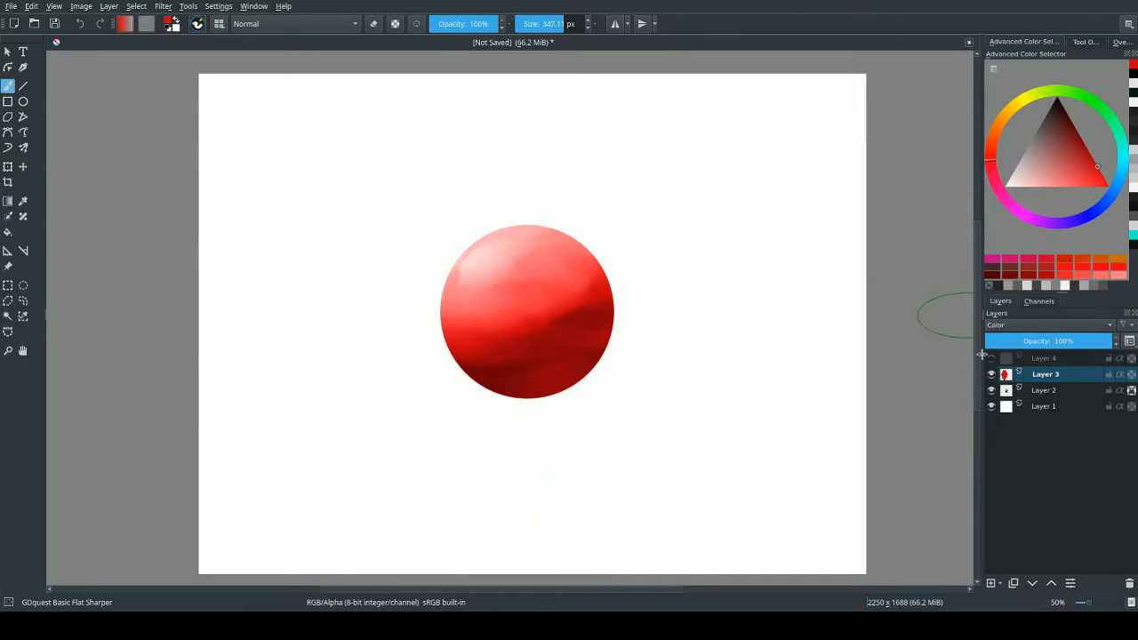
Show the black Saturation layer to check the sphere's values in greyscale, and hide it again.
left_click(991, 361)
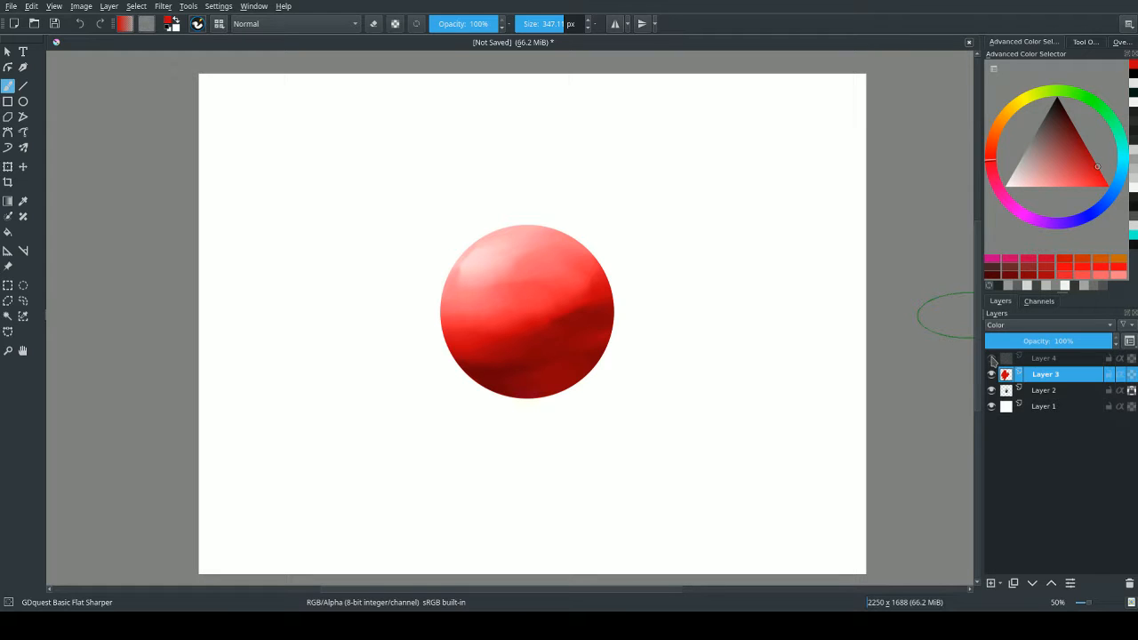
left_click(992, 359)
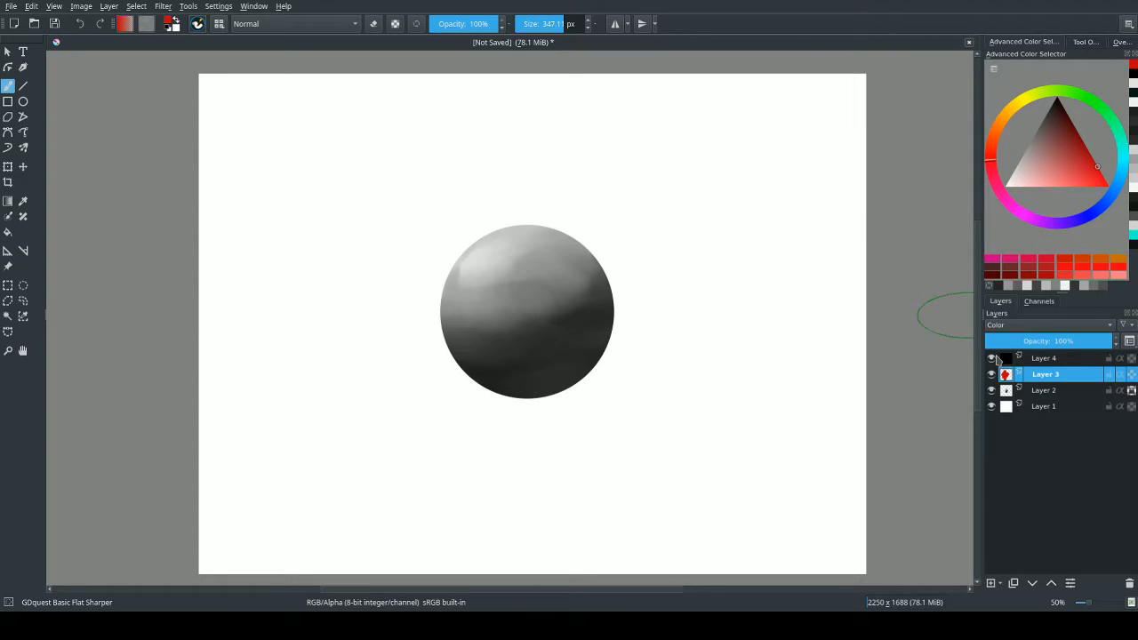
left_click(992, 359)
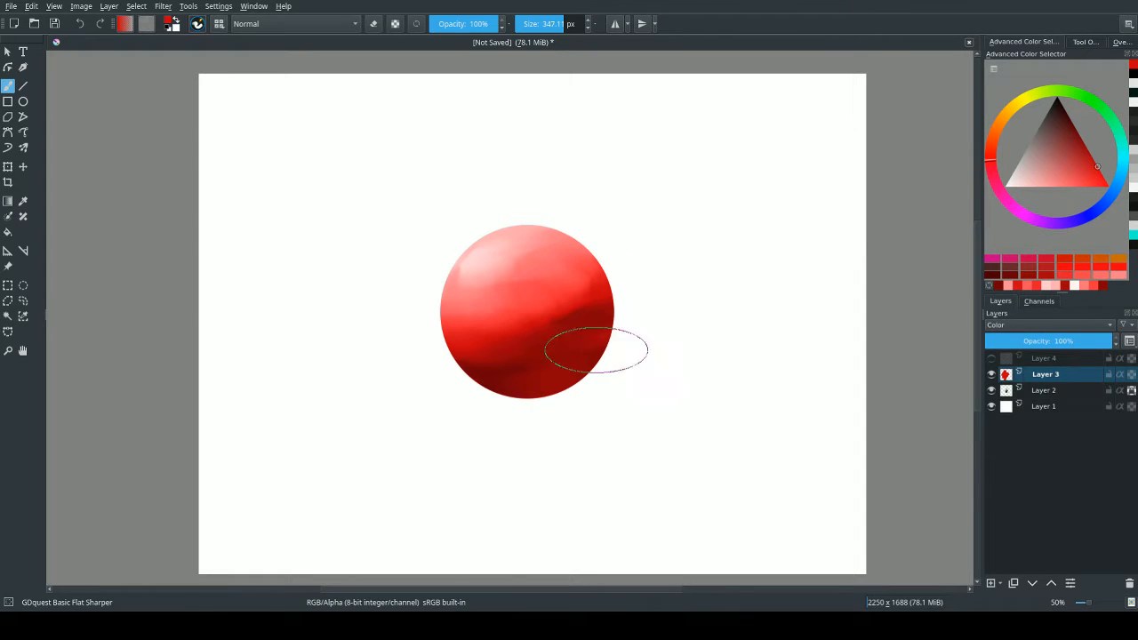
Add a new layer directly above the red colour layer and set its blending mode to Color.
left_click(991, 584)
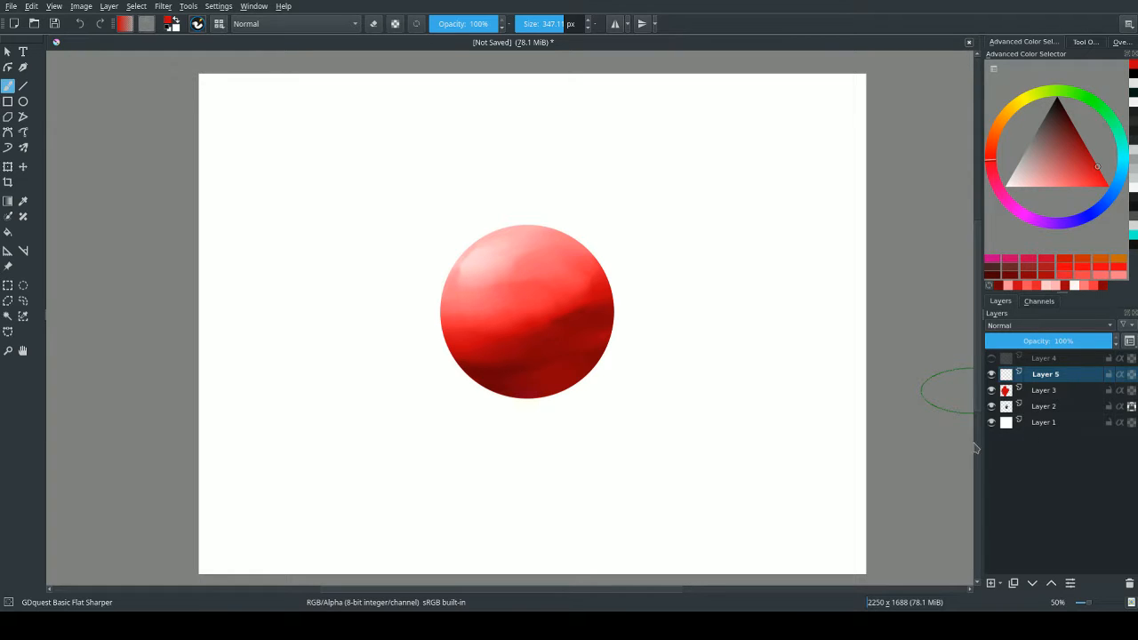
left_click(1012, 351)
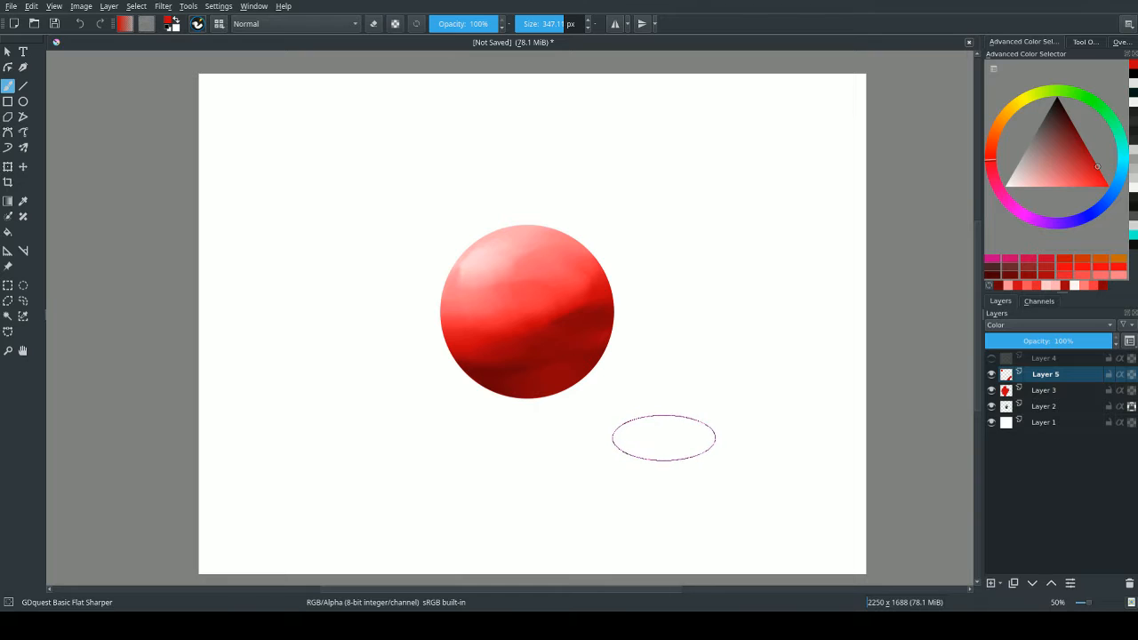
left_click(1049, 374)
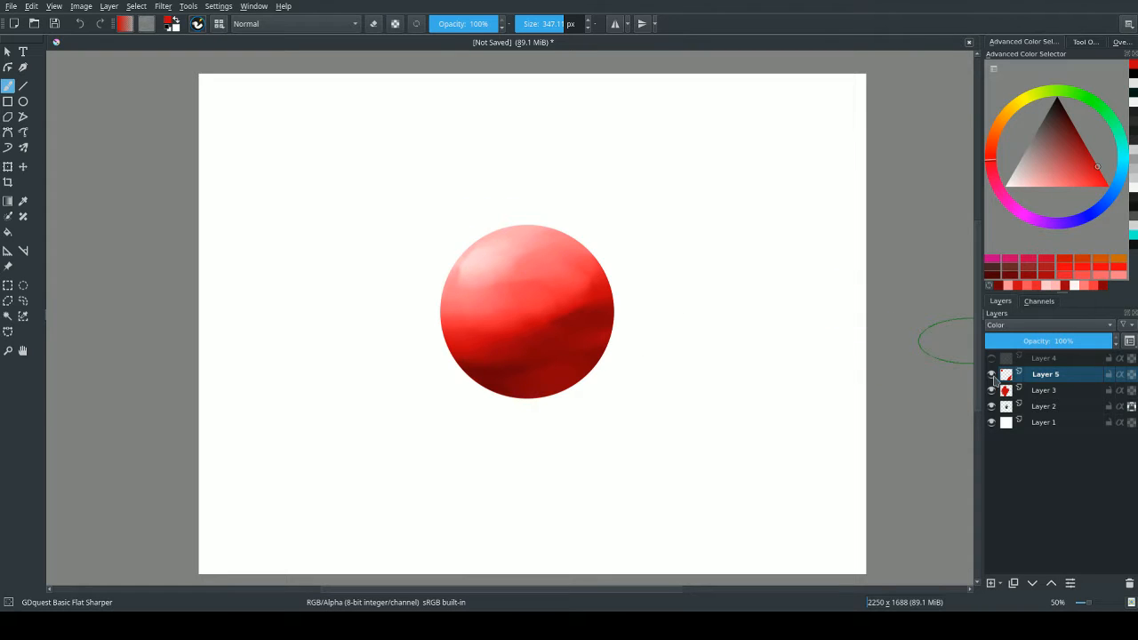
left_click(994, 377)
Pick a cyan colour and switch to the GDquest Airbrush preset at about 361 px.
mouse_move(1126, 160)
left_mouse_down()
mouse_move(1062, 161)
mouse_move(1078, 181)
mouse_move(1084, 173)
left_mouse_up()
mouse_move(522, 222)
left_mouse_down()
mouse_move(486, 272)
mouse_move(488, 258)
mouse_move(471, 273)
left_mouse_up()
key("ctrl+z")
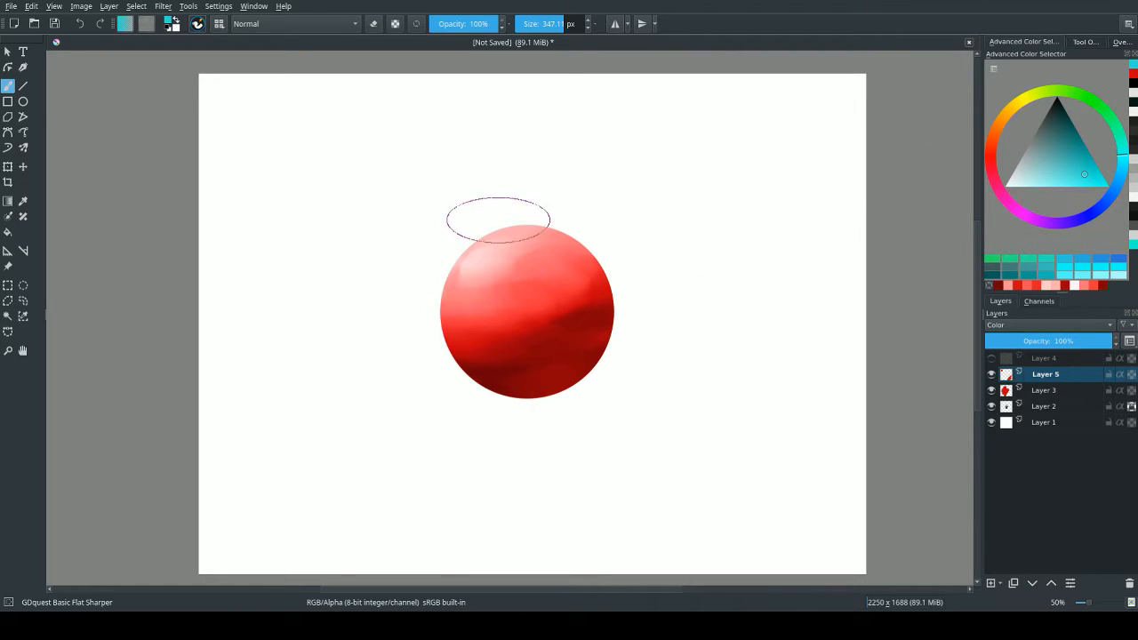
right_click(502, 235)
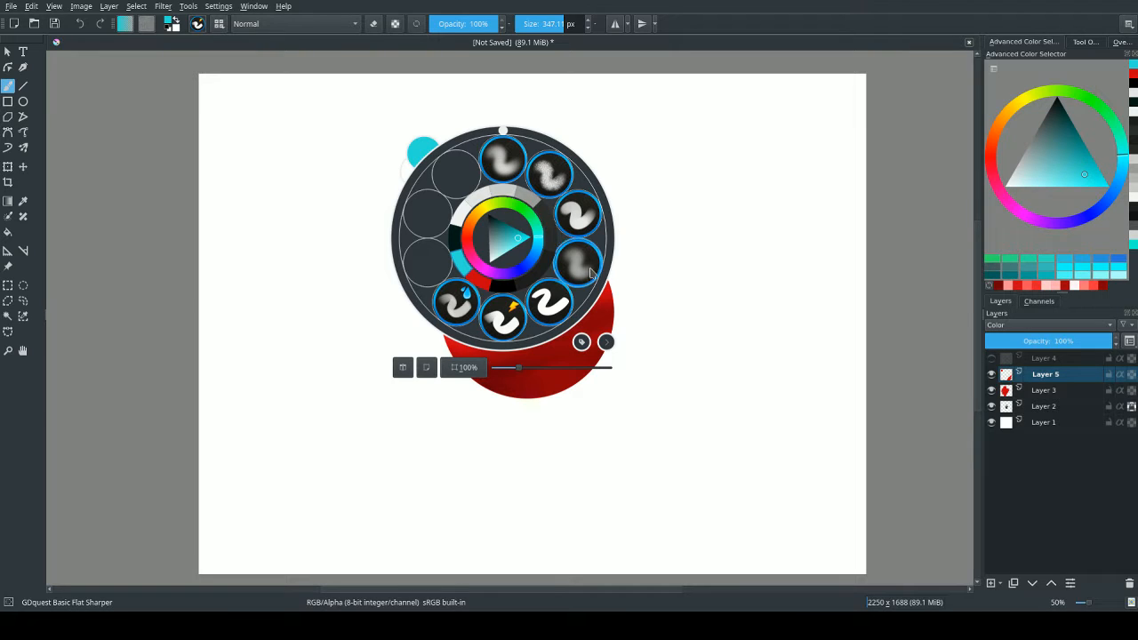
left_click(505, 158)
left_click_drag(502, 276, 627, 275, "shift")
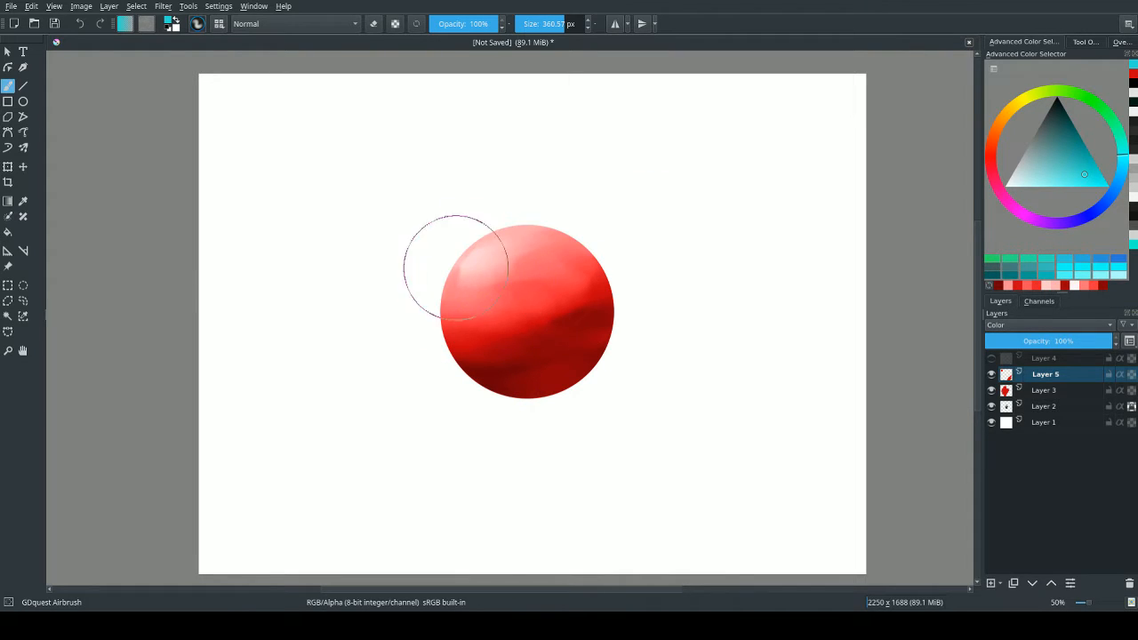
Airbrush soft cyan over the sphere's upper-left highlight on Layer 5, using a brush of about 608 px.
mouse_move(457, 266)
left_mouse_down()
mouse_move(538, 243)
mouse_move(546, 246)
mouse_move(471, 278)
mouse_move(535, 276)
mouse_move(522, 281)
mouse_move(558, 244)
mouse_move(569, 261)
mouse_move(476, 273)
mouse_move(456, 312)
mouse_move(548, 266)
mouse_move(524, 308)
mouse_move(530, 299)
mouse_move(537, 308)
mouse_move(519, 299)
mouse_move(563, 312)
mouse_move(547, 318)
mouse_move(488, 263)
mouse_move(503, 307)
mouse_move(561, 281)
left_mouse_up()
key("ctrl+z")
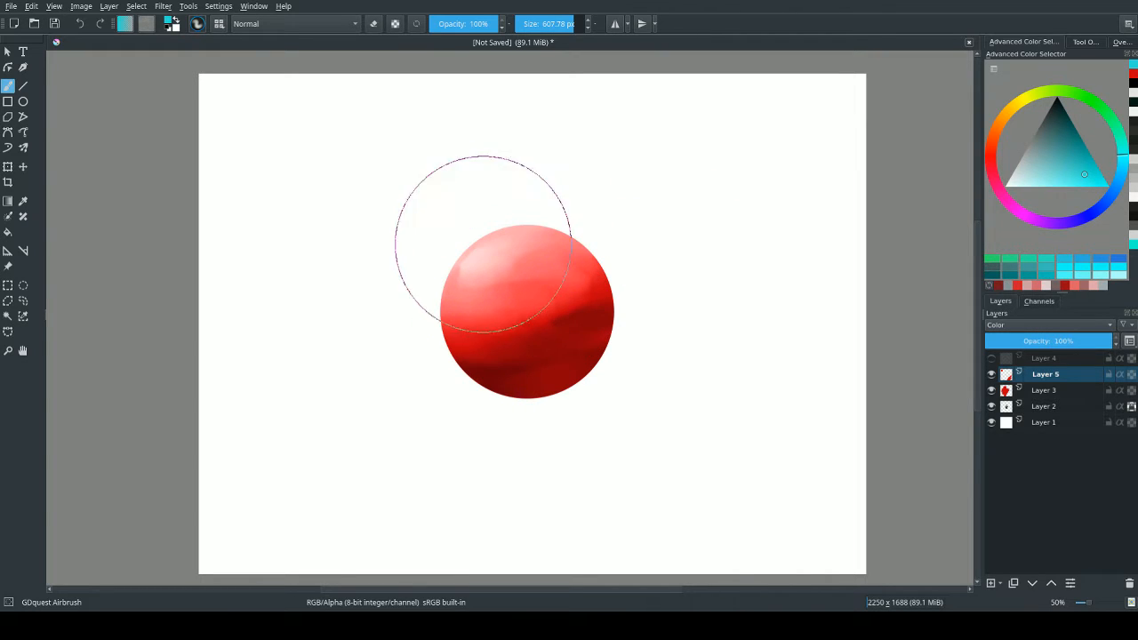
mouse_move(482, 244)
left_mouse_down()
mouse_move(520, 272)
mouse_move(474, 234)
mouse_move(469, 246)
mouse_move(506, 277)
mouse_move(499, 308)
mouse_move(438, 238)
mouse_move(488, 290)
mouse_move(434, 320)
mouse_move(463, 319)
left_mouse_up()
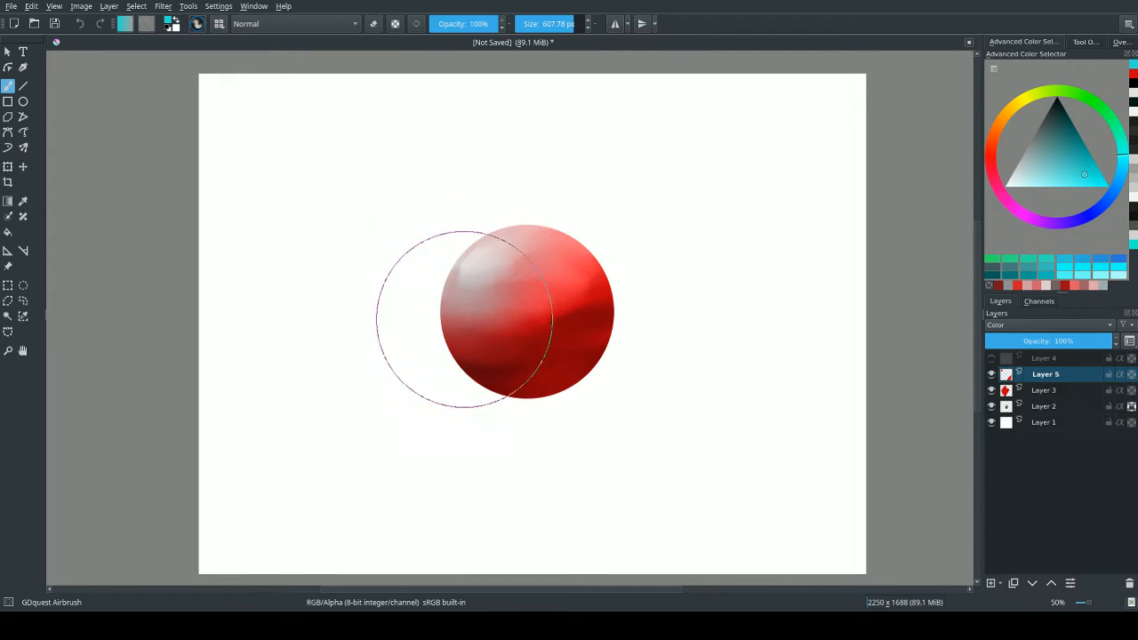
mouse_move(496, 252)
left_mouse_down()
mouse_move(444, 343)
mouse_move(525, 254)
mouse_move(515, 325)
left_mouse_up()
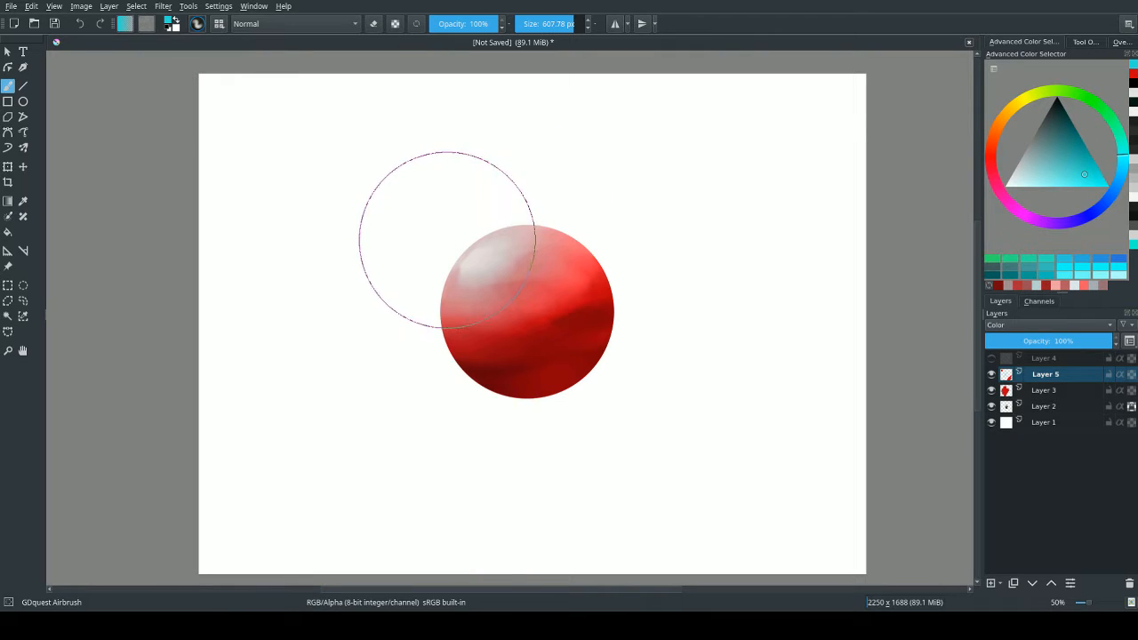
left_click_drag(500, 259, 415, 253)
left_click_drag(506, 243, 419, 244)
mouse_move(460, 267)
left_mouse_down()
mouse_move(555, 243)
mouse_move(474, 265)
left_mouse_up()
key("ctrl+z")
Set the airbrush to about 358 px, pick a saturated red and glaze it over the sphere's shadow side.
left_click_drag(516, 382, 502, 382)
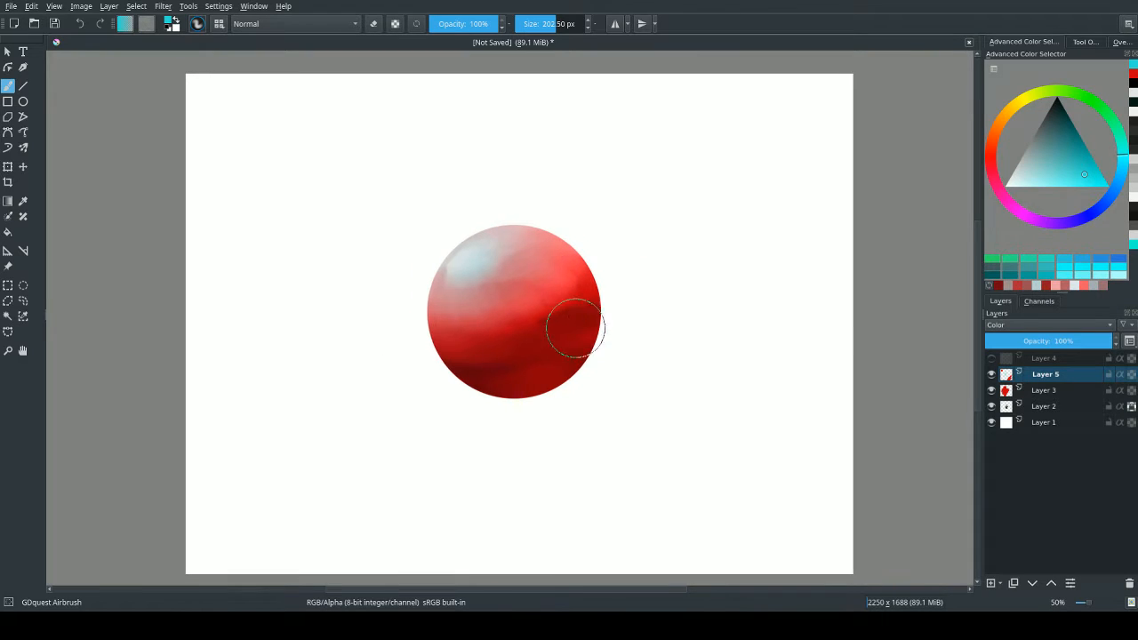
left_click_drag(583, 338, 650, 330)
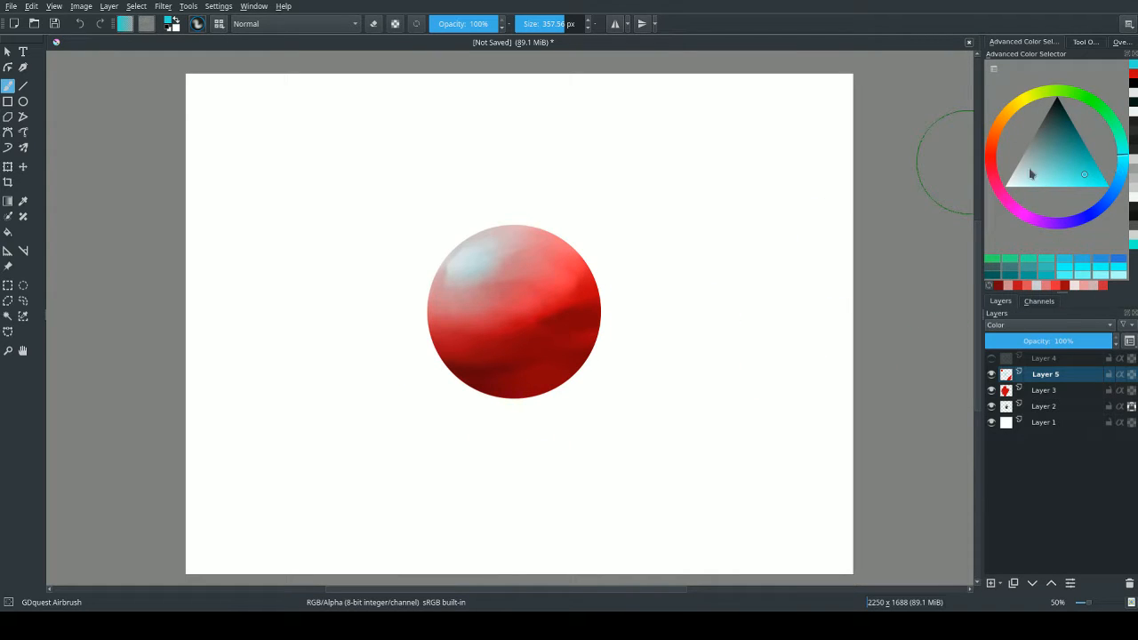
left_click(992, 169)
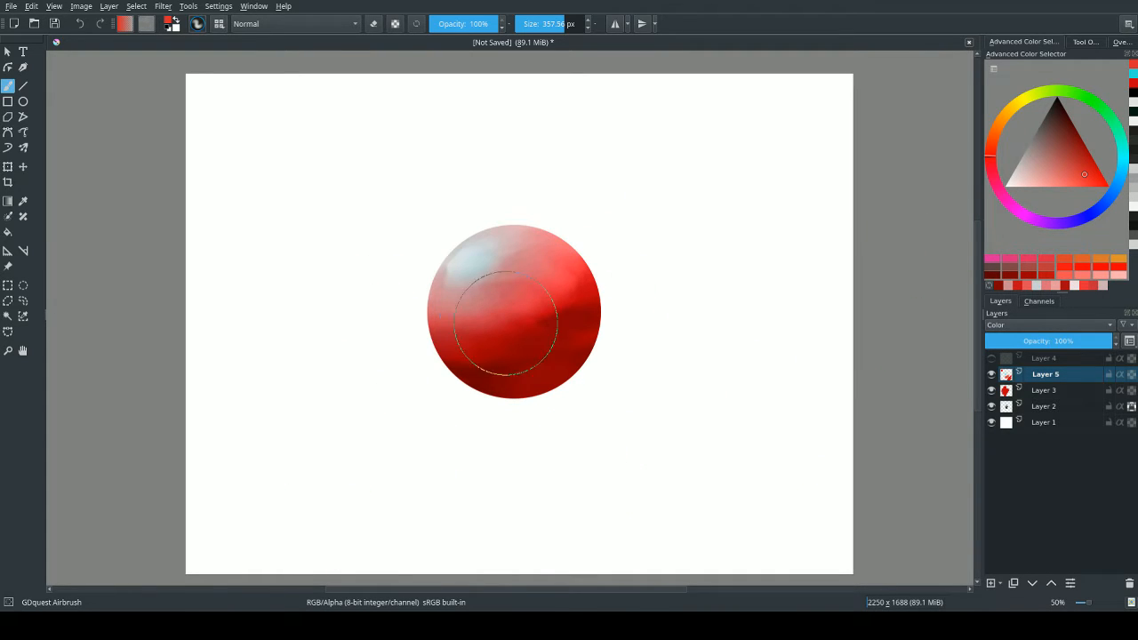
Add a new layer above Layer 5 and set its blending mode to Overlay.
left_click(992, 584)
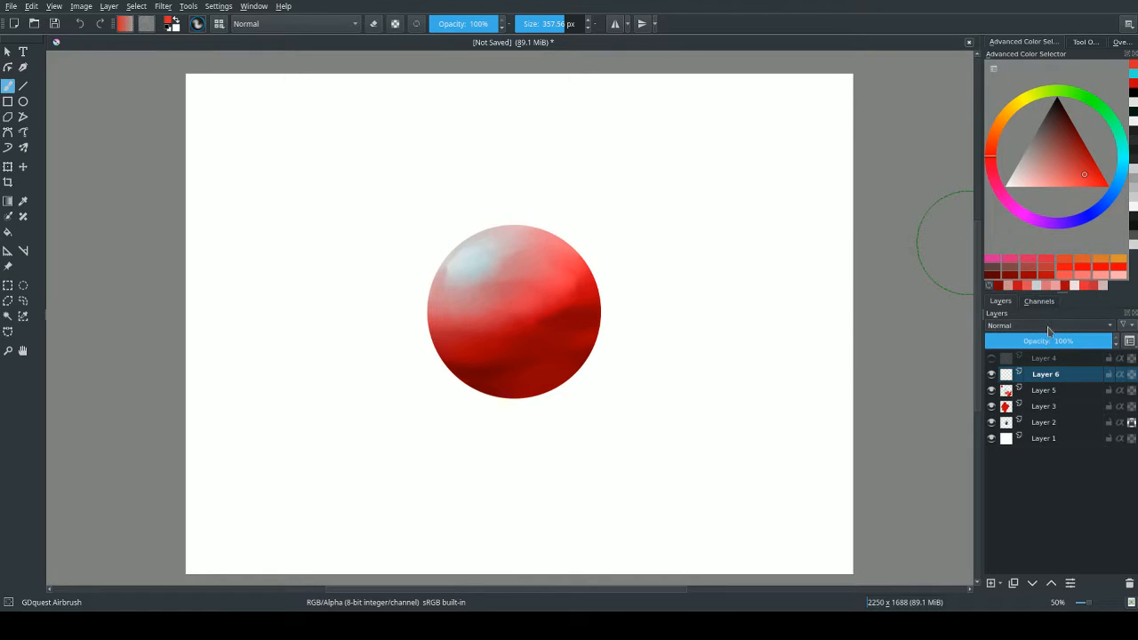
left_click(1019, 432)
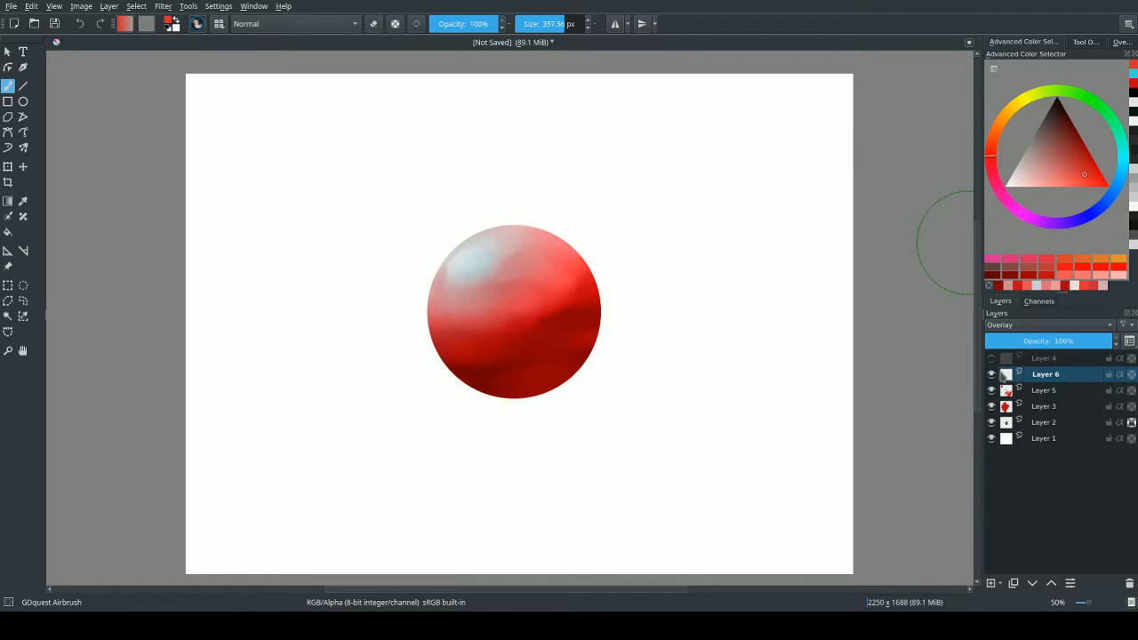
left_click(992, 374)
left_click(991, 374)
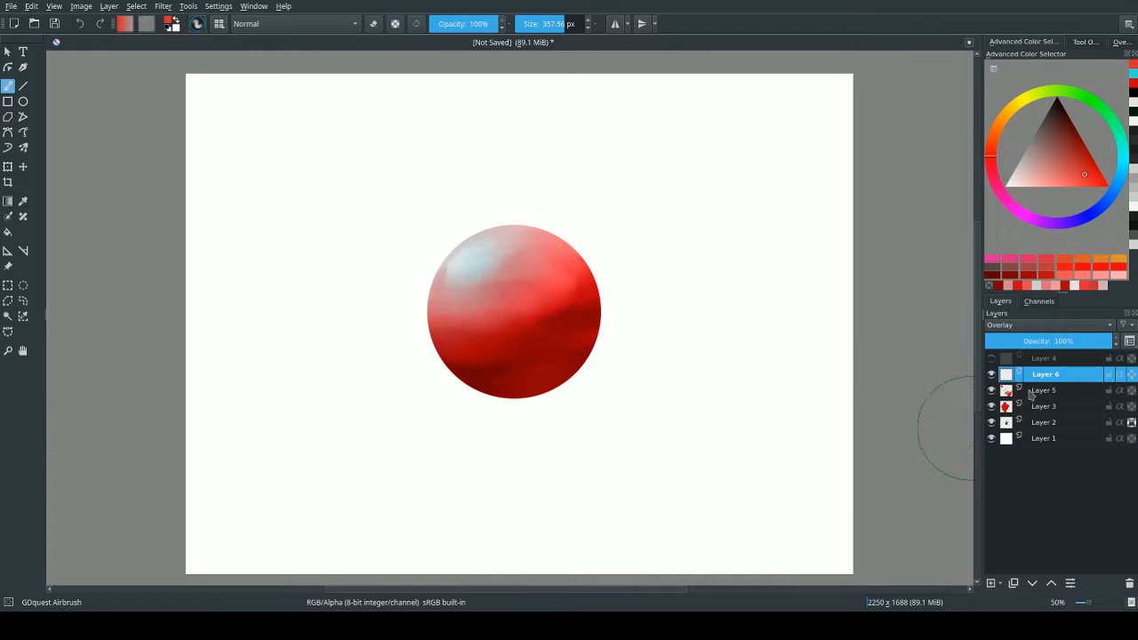
left_click(1041, 328)
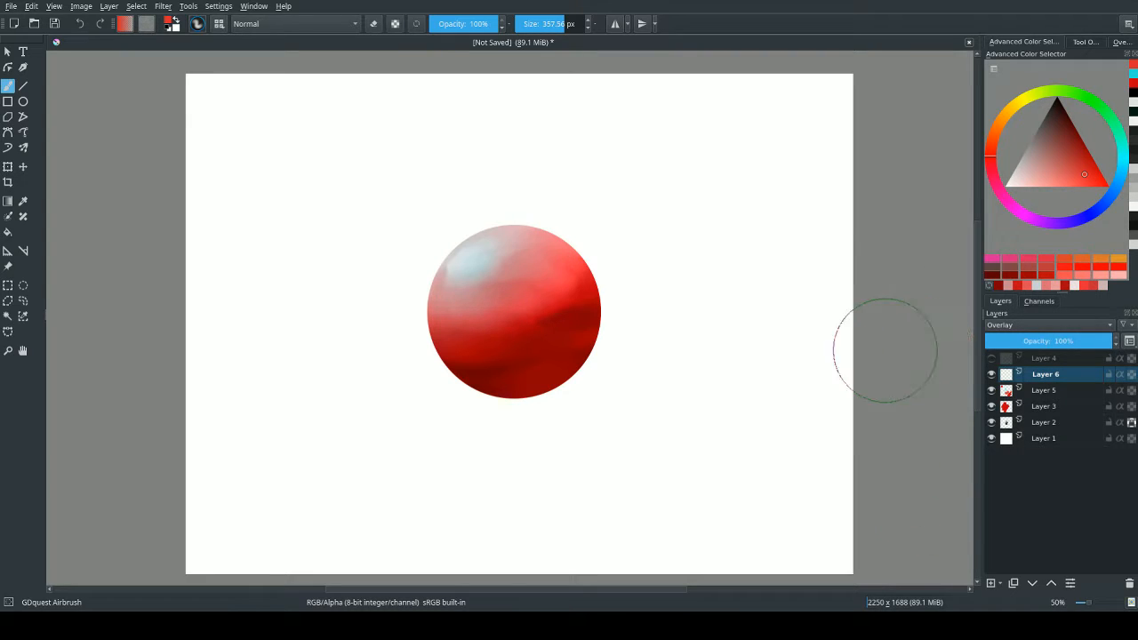
Sample the pale cyan highlight colour, enlarge the airbrush to about 523 px and glaze it over the sphere's upper-left light side on Layer 6.
left_click(482, 255, "ctrl")
left_click(481, 255, "ctrl")
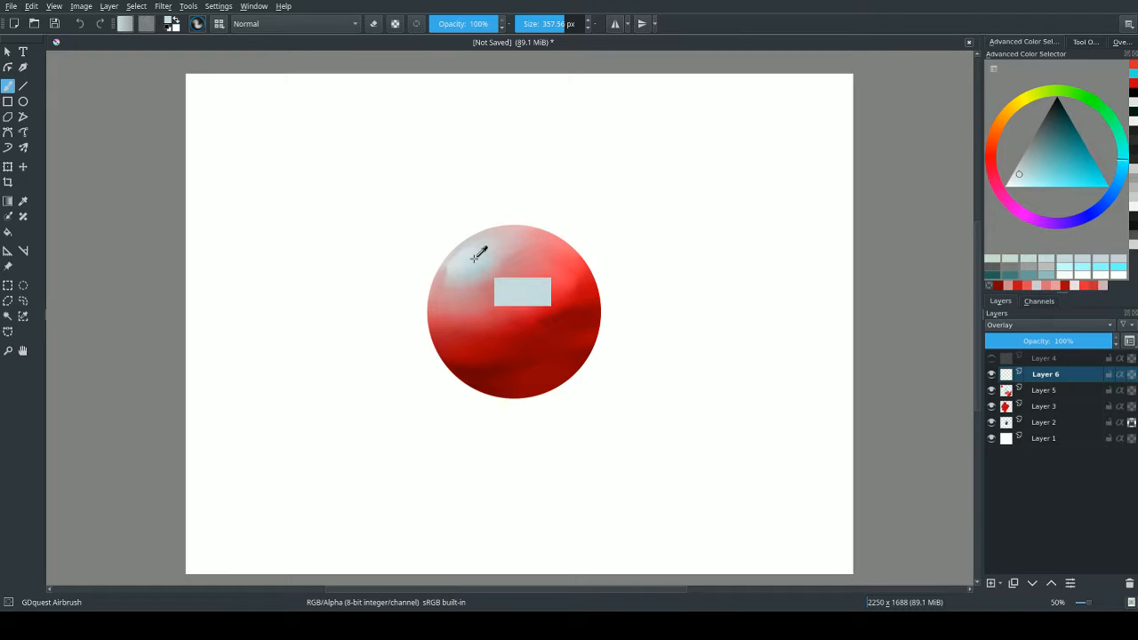
left_click_drag(527, 277, 622, 277, "shift")
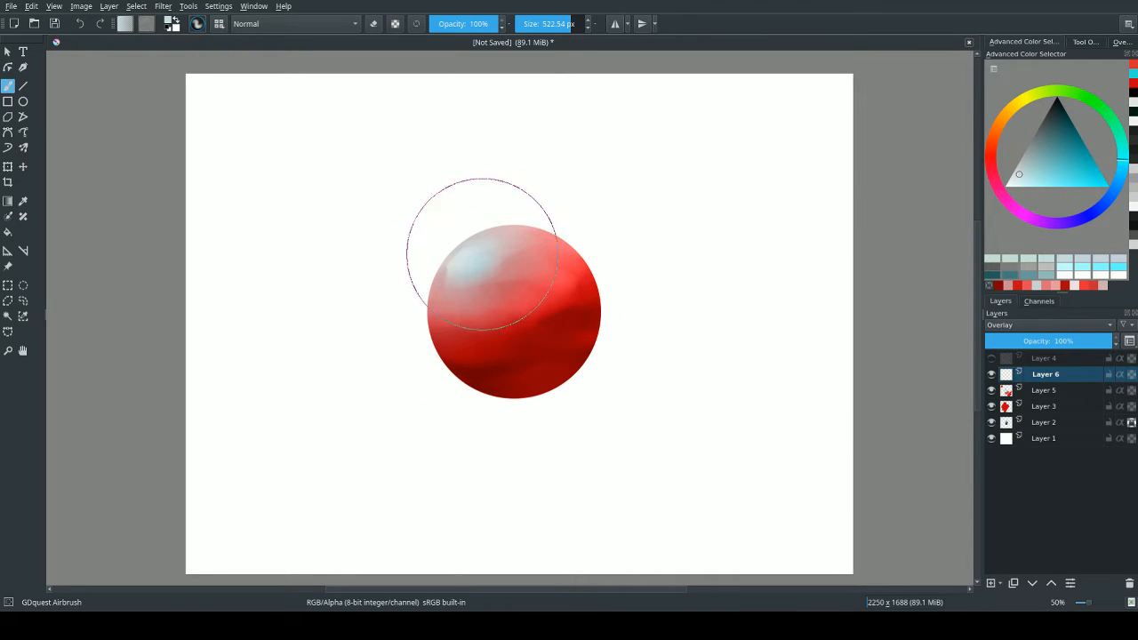
mouse_move(560, 246)
left_mouse_down()
mouse_move(540, 236)
mouse_move(543, 260)
left_mouse_up()
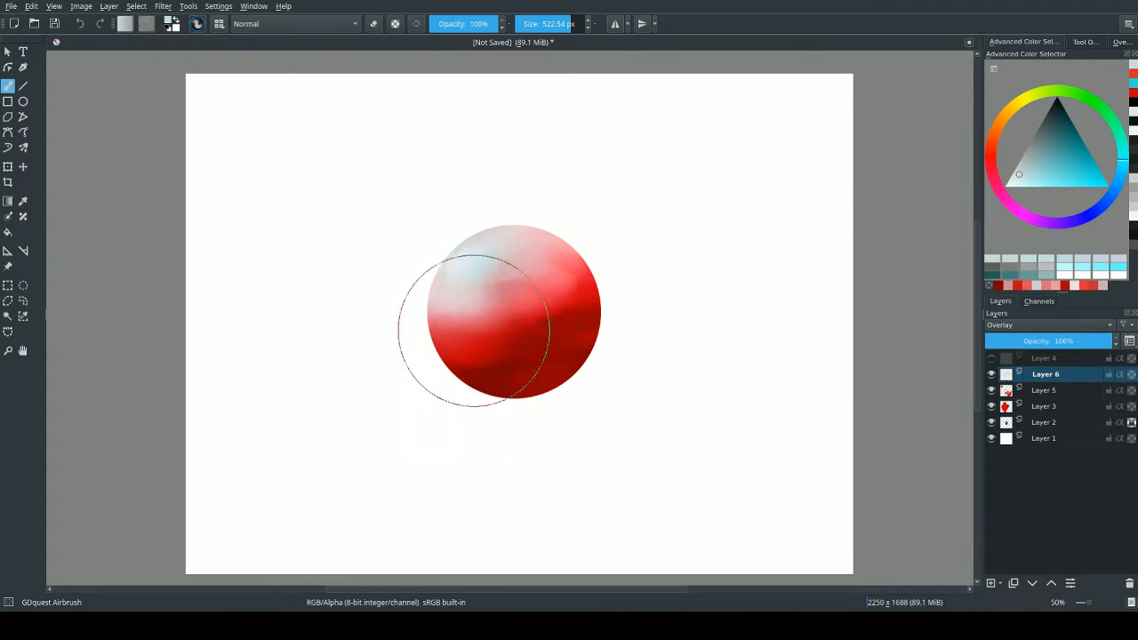
Sample the shadow red, darken it to a deep brownish red and airbrush it over the sphere's lower-right shadow.
left_click(574, 314, "ctrl")
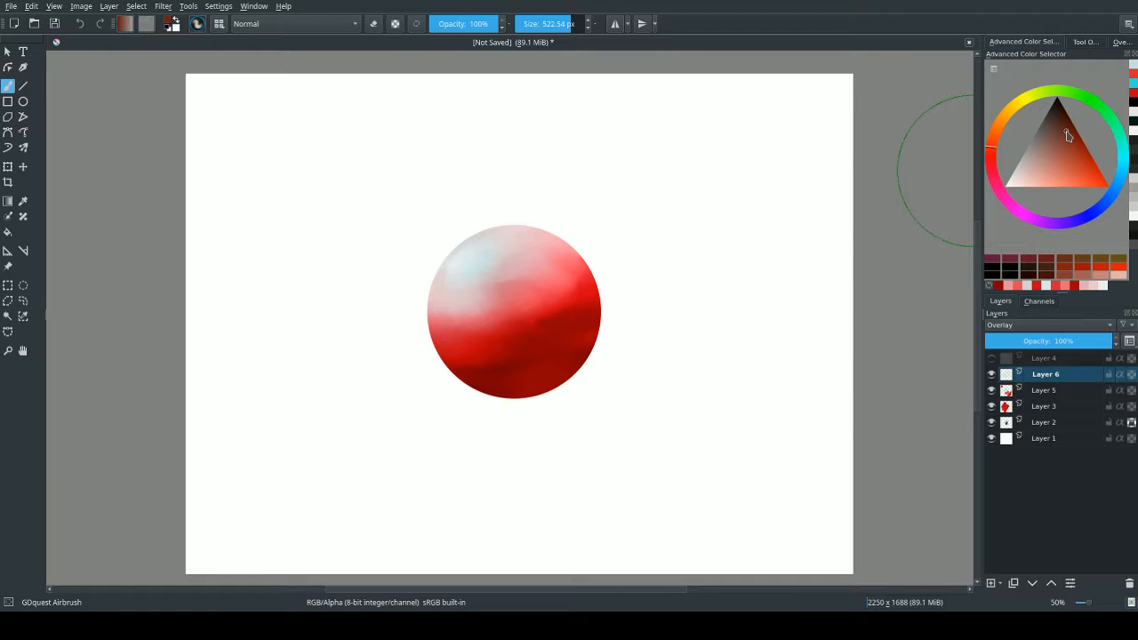
mouse_move(494, 374)
left_mouse_down()
mouse_move(594, 325)
mouse_move(503, 379)
mouse_move(601, 329)
mouse_move(474, 390)
mouse_move(514, 414)
mouse_move(468, 386)
mouse_move(593, 307)
mouse_move(584, 289)
mouse_move(563, 379)
mouse_move(523, 394)
left_mouse_up()
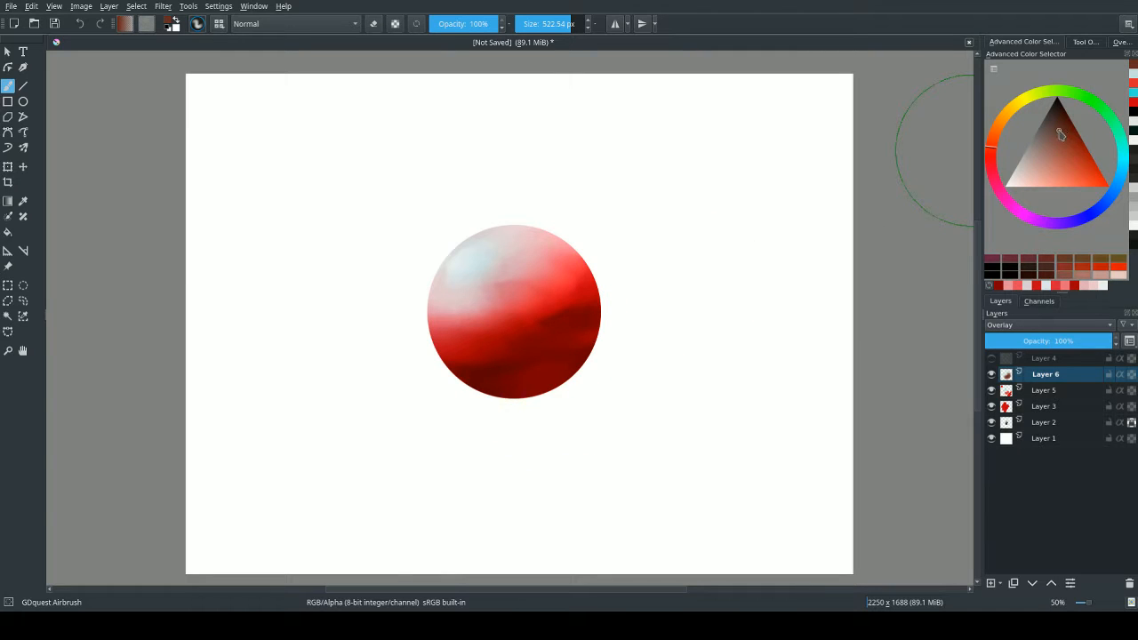
left_click_drag(1058, 132, 1055, 117)
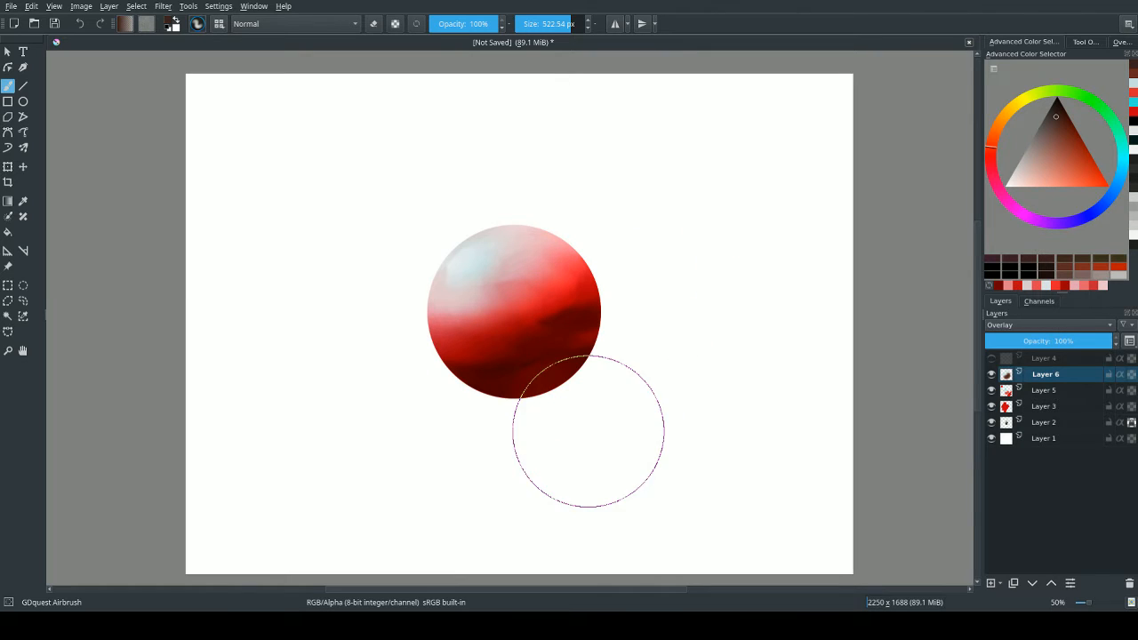
Toggle Layer 4's visibility on and off to compare the sphere's greyscale values with its colours.
left_click(991, 366)
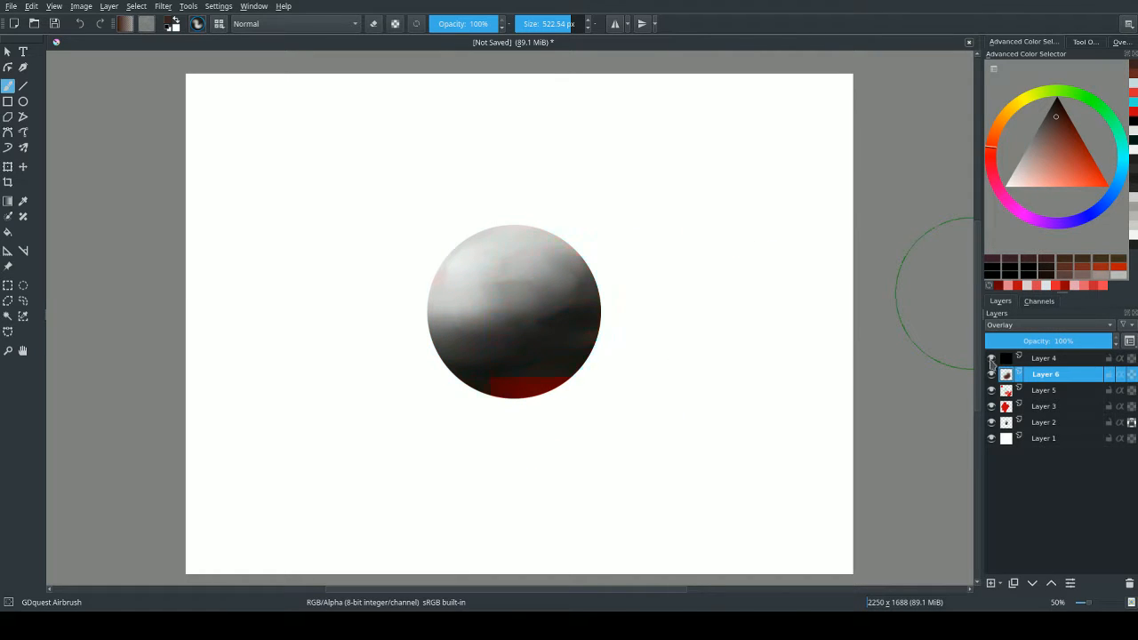
left_click(991, 359)
left_click(992, 358)
left_click(992, 358)
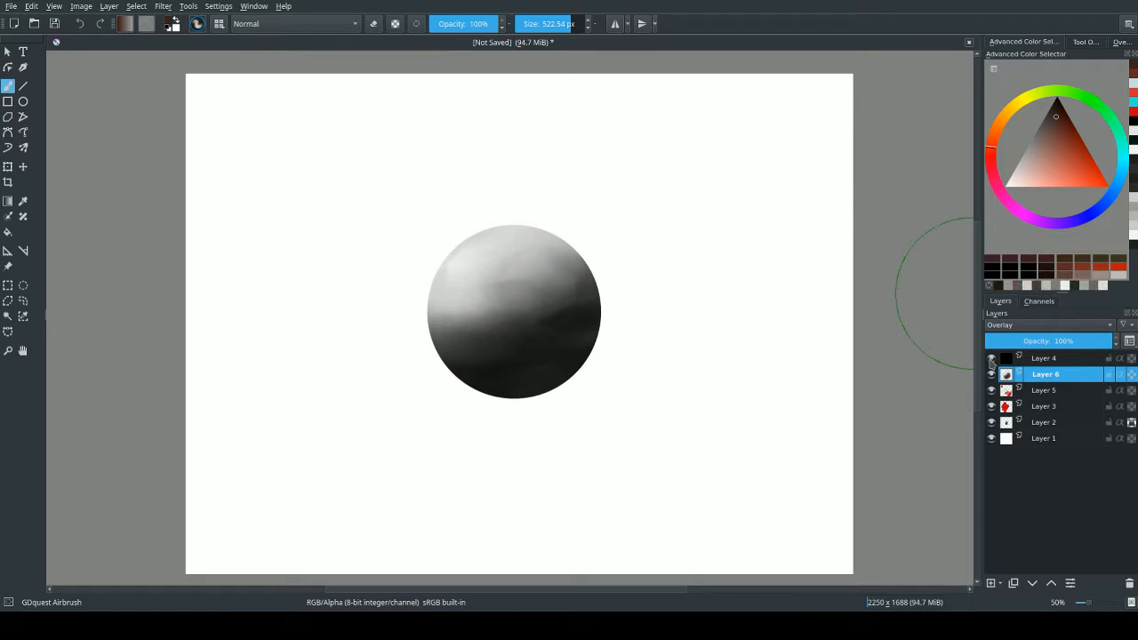
left_click(991, 359)
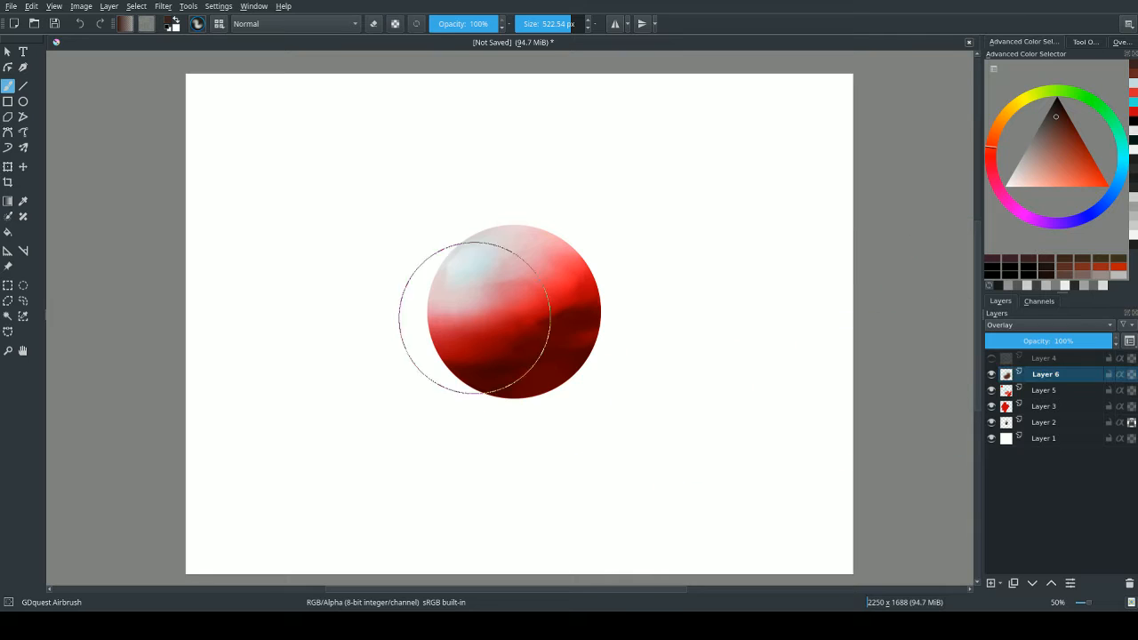
Switch to the GDquest Basic Flat Softer preset and add a new layer above Layer 6.
right_click(596, 349)
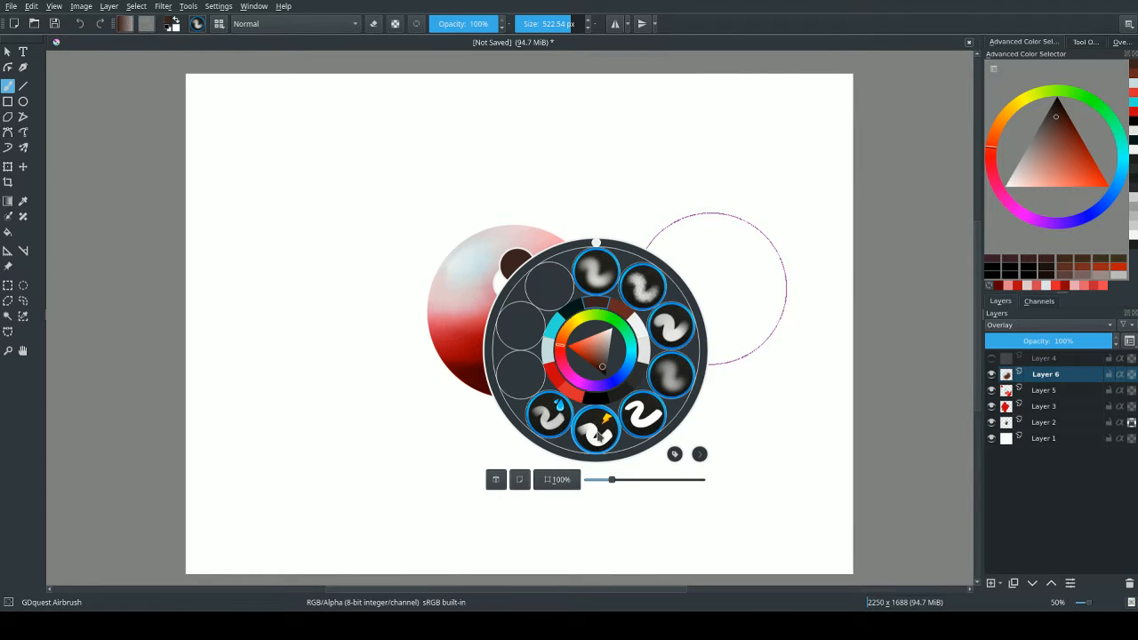
left_click(546, 424)
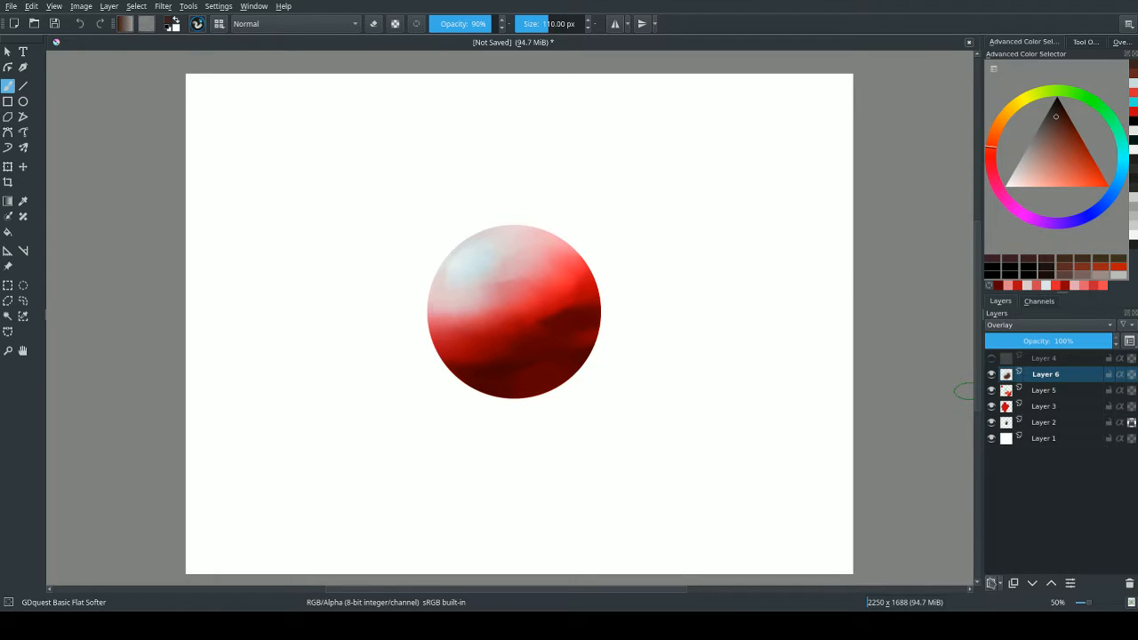
left_click(990, 584)
left_click(1005, 423)
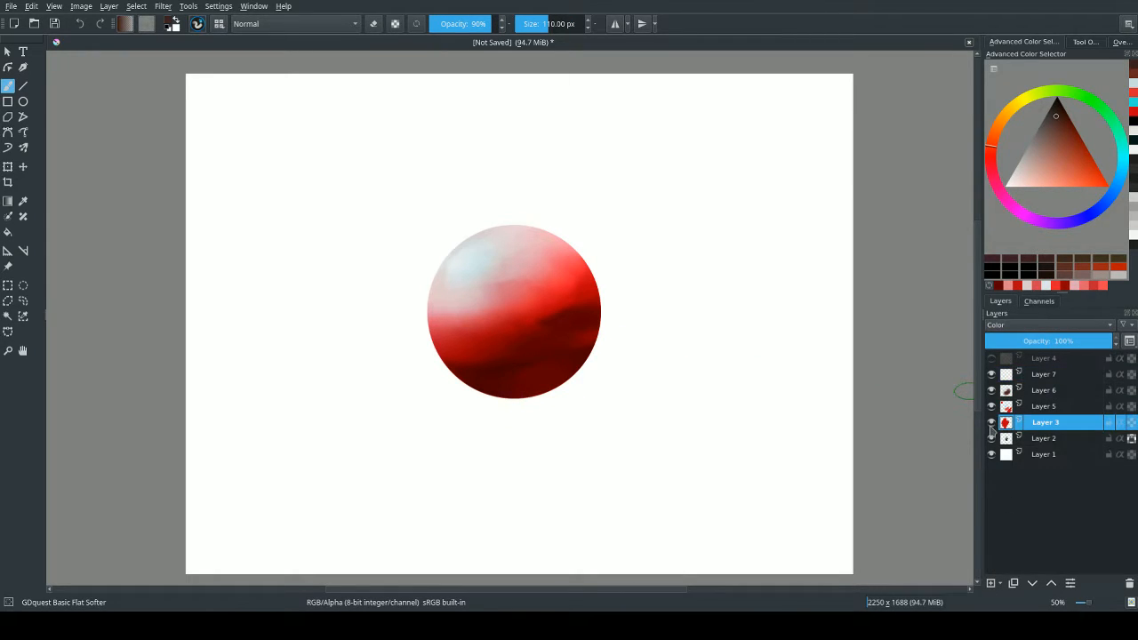
left_click(1035, 405)
left_click(1044, 393)
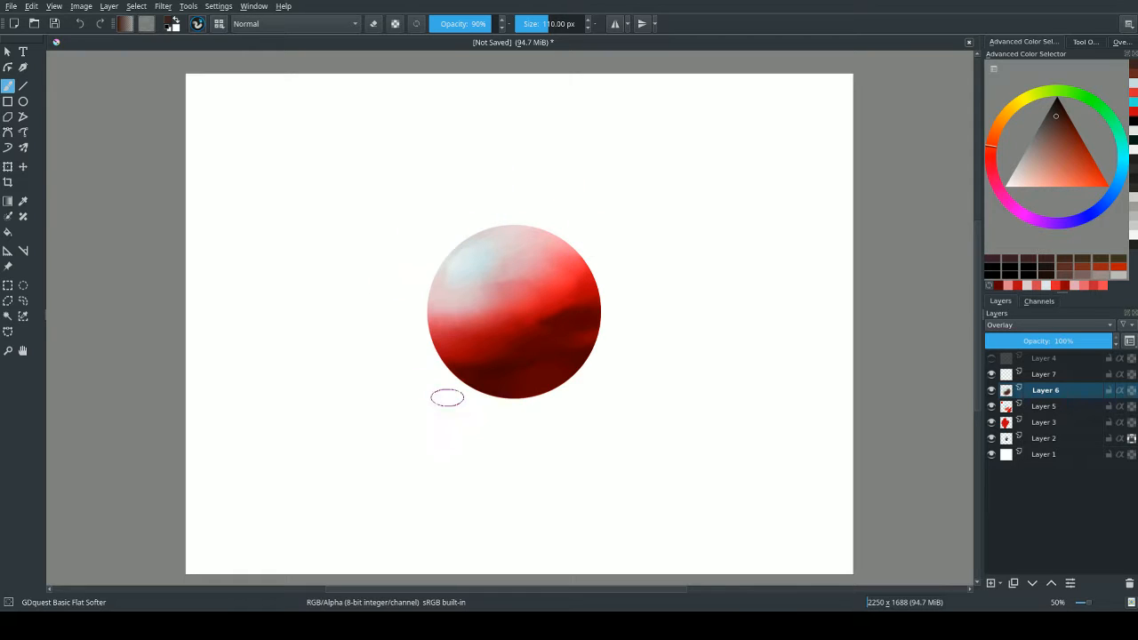
Sample a dark red from the shadow, set the brush to about 164 px and paint over the sphere's shadow on Layer 7.
left_click(560, 323, "ctrl")
left_click(563, 322, "ctrl")
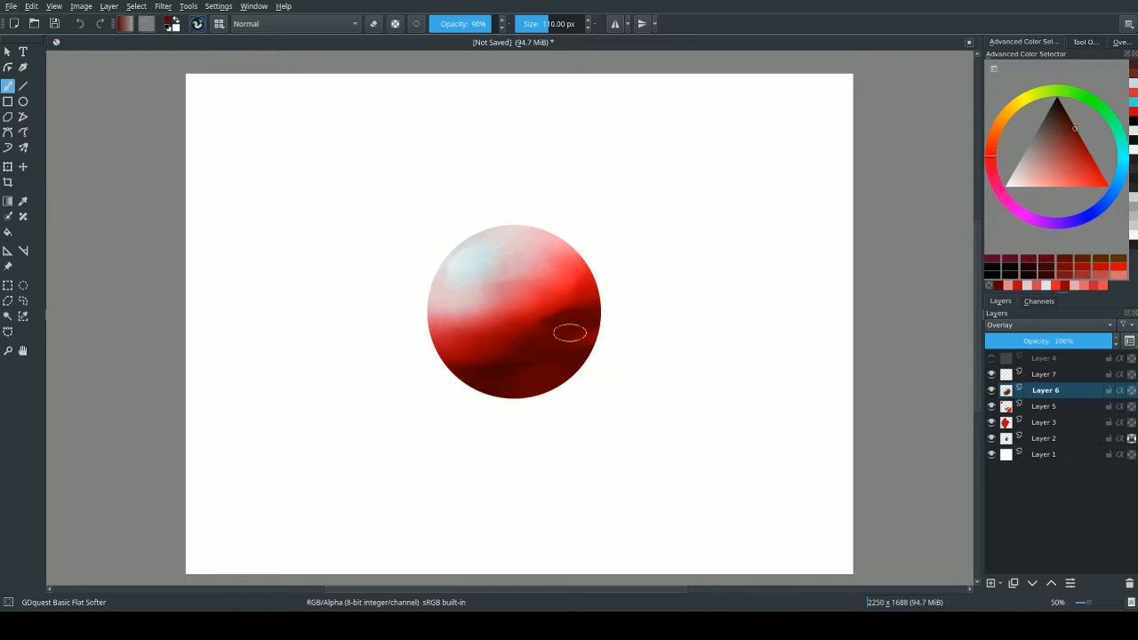
mouse_move(568, 333)
left_mouse_down("shift")
mouse_move(585, 333)
mouse_move(559, 351)
mouse_move(578, 308)
mouse_move(562, 301)
left_mouse_up("shift")
left_click(1030, 378)
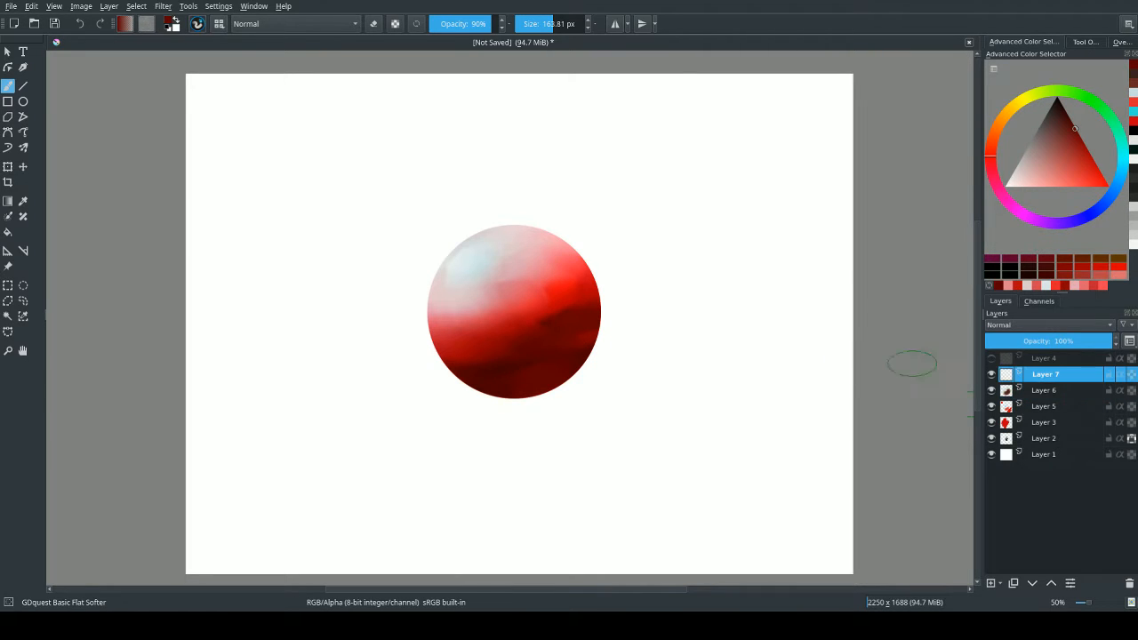
left_click(567, 324, "ctrl")
mouse_move(581, 307)
left_mouse_down()
mouse_move(552, 322)
mouse_move(562, 347)
mouse_move(572, 334)
mouse_move(511, 372)
mouse_move(490, 370)
mouse_move(479, 355)
mouse_move(483, 370)
mouse_move(528, 357)
mouse_move(477, 365)
left_mouse_up()
mouse_move(498, 370)
left_mouse_down()
mouse_move(513, 348)
mouse_move(457, 329)
mouse_move(528, 330)
mouse_move(575, 288)
left_mouse_up()
Smooth the sphere's lower shadow with sampled reds, undo the last stroke and reduce the brush to about 86 px.
left_click(523, 308, "ctrl")
mouse_move(446, 340)
left_mouse_down()
mouse_move(543, 308)
mouse_move(548, 293)
mouse_move(535, 301)
mouse_move(567, 271)
mouse_move(558, 256)
mouse_move(574, 304)
mouse_move(555, 323)
mouse_move(565, 337)
mouse_move(535, 313)
mouse_move(553, 339)
mouse_move(549, 318)
mouse_move(537, 386)
mouse_move(577, 311)
mouse_move(535, 375)
left_mouse_up()
left_click(560, 326, "ctrl")
mouse_move(586, 328)
left_mouse_down()
mouse_move(563, 366)
mouse_move(511, 332)
left_mouse_up()
key("ctrl+z")
key("bracketleft")
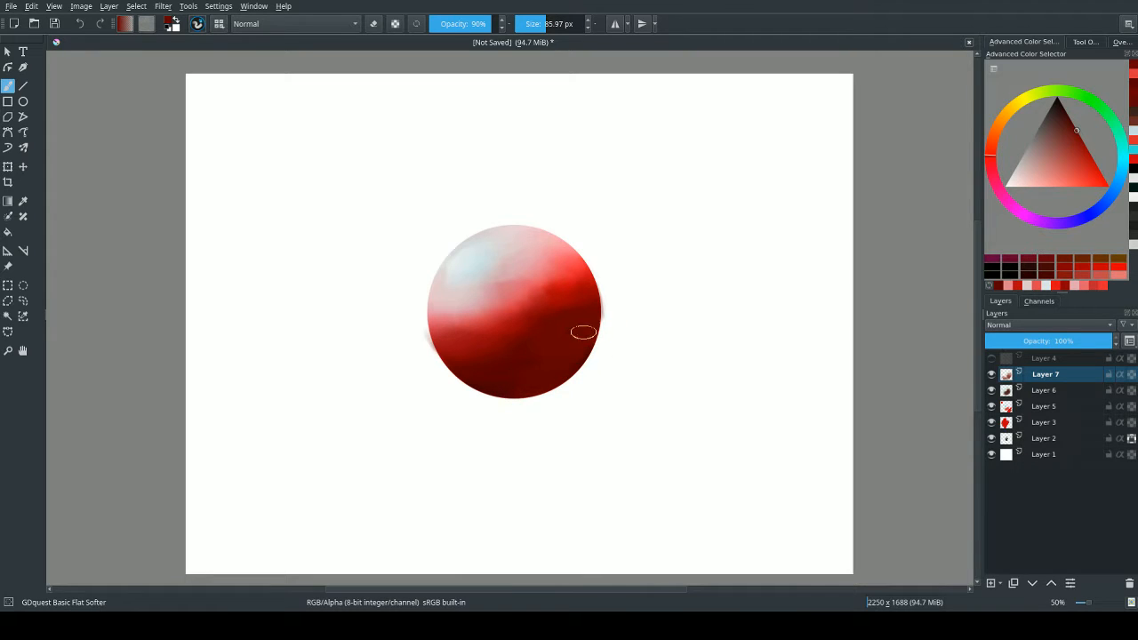
left_click_drag(537, 353, 579, 353)
Sample mid reds and blend the transition between the sphere's light and shadow with a brush of about 162 px.
left_click(518, 323, "ctrl")
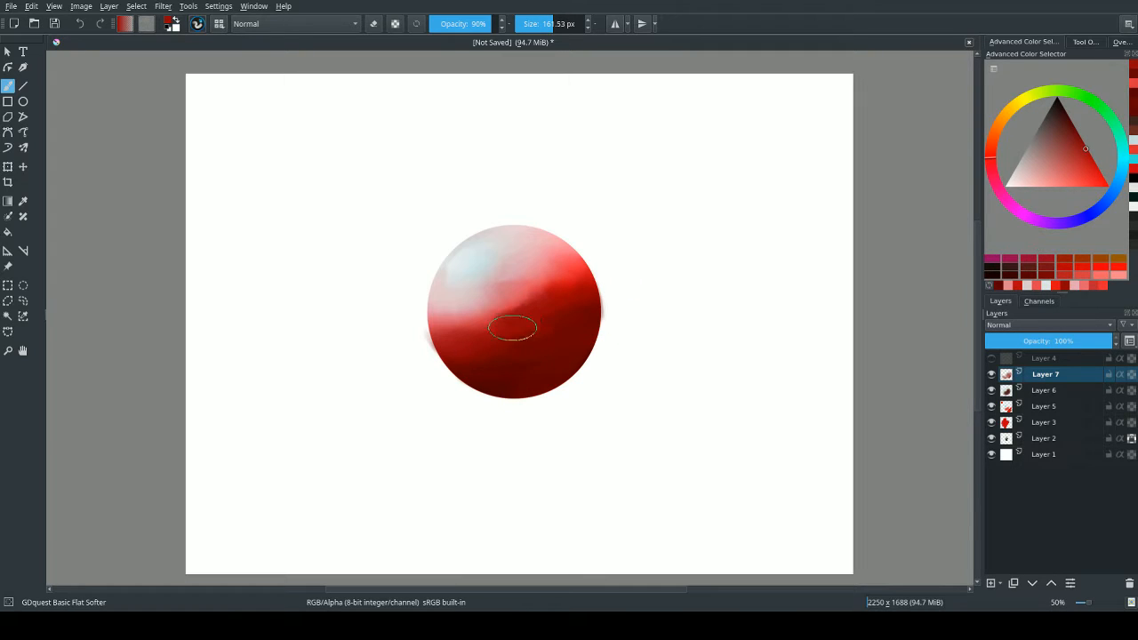
left_click(498, 308, "ctrl")
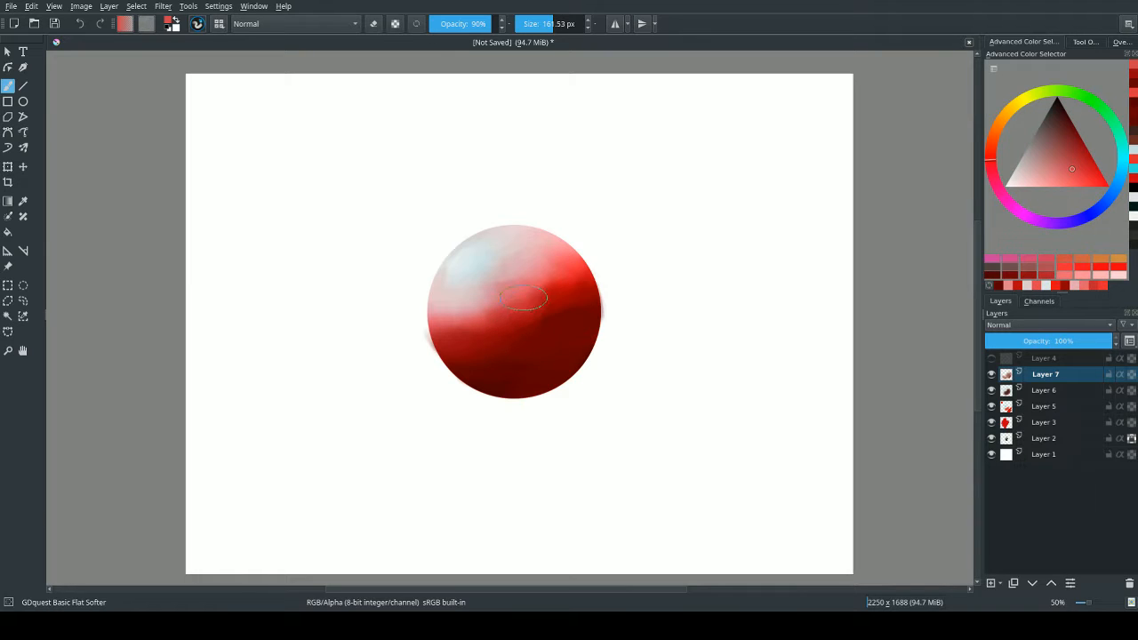
left_click(546, 306, "ctrl")
left_click(542, 313, "ctrl")
mouse_move(541, 335)
left_mouse_down()
mouse_move(461, 387)
mouse_move(507, 333)
mouse_move(582, 354)
mouse_move(548, 351)
mouse_move(569, 308)
mouse_move(464, 370)
left_mouse_up()
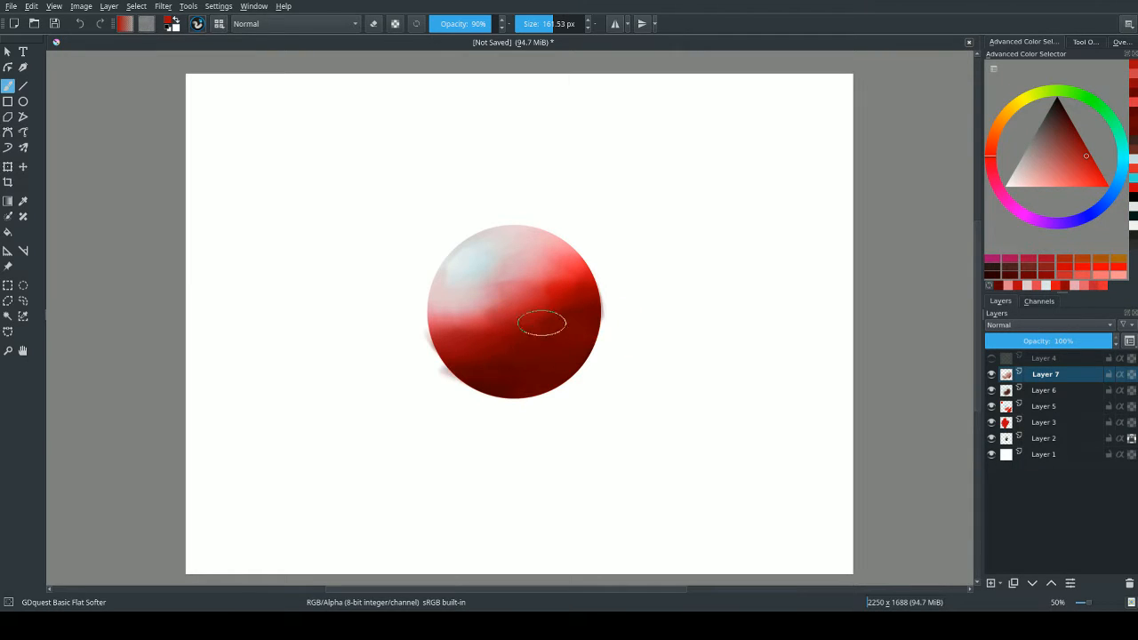
Sample the pale cyan highlight and paint it over the sphere's left side with a brush of about 197 px.
left_click(474, 262, "ctrl")
left_click_drag(518, 308, 534, 309)
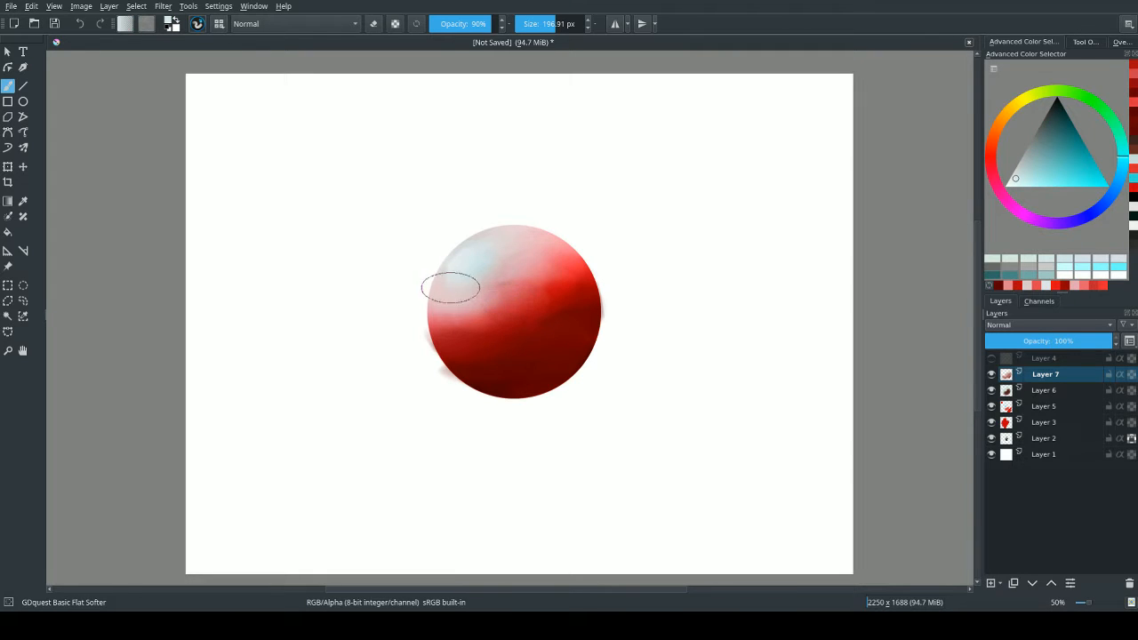
mouse_move(449, 288)
left_mouse_down()
mouse_move(451, 315)
mouse_move(453, 294)
mouse_move(473, 353)
mouse_move(459, 291)
mouse_move(501, 343)
mouse_move(488, 293)
mouse_move(529, 300)
mouse_move(526, 326)
mouse_move(477, 318)
mouse_move(505, 347)
mouse_move(454, 333)
mouse_move(514, 277)
mouse_move(540, 308)
mouse_move(526, 331)
mouse_move(510, 267)
mouse_move(551, 292)
mouse_move(580, 277)
mouse_move(494, 273)
mouse_move(508, 304)
left_mouse_up()
left_click_drag(478, 255, 407, 273)
left_click_drag(476, 281, 463, 263)
Reduce the brush to about 26 px, pick a near-white cyan and accent the highlight, then enlarge the brush to about 117 px.
left_click(468, 265, "ctrl")
left_click(468, 266, "ctrl")
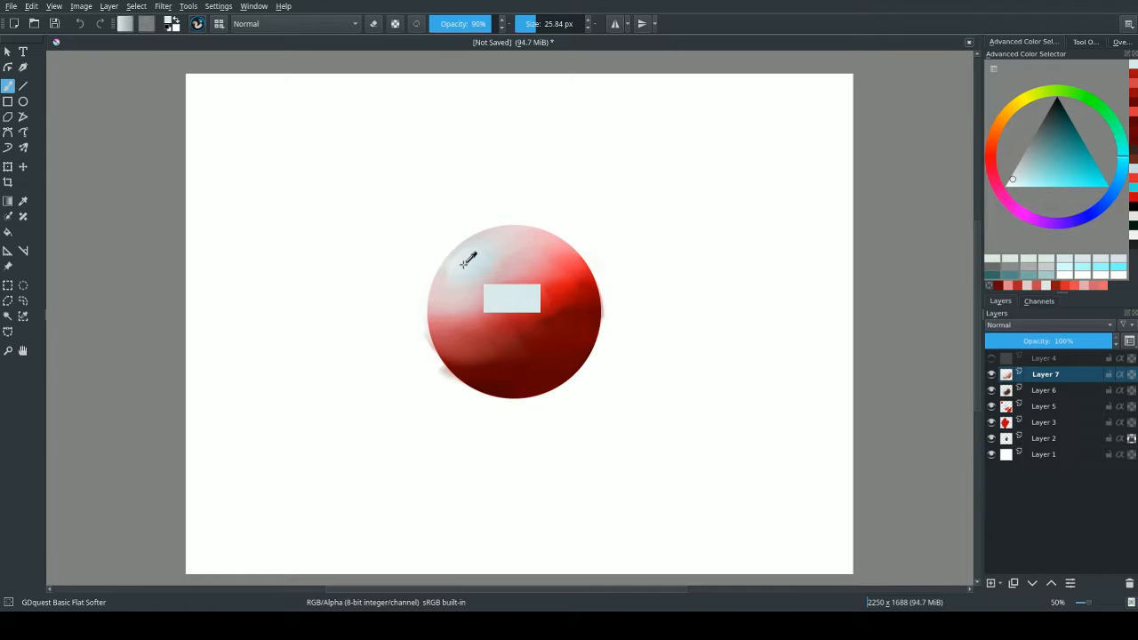
left_click_drag(1011, 181, 1008, 187)
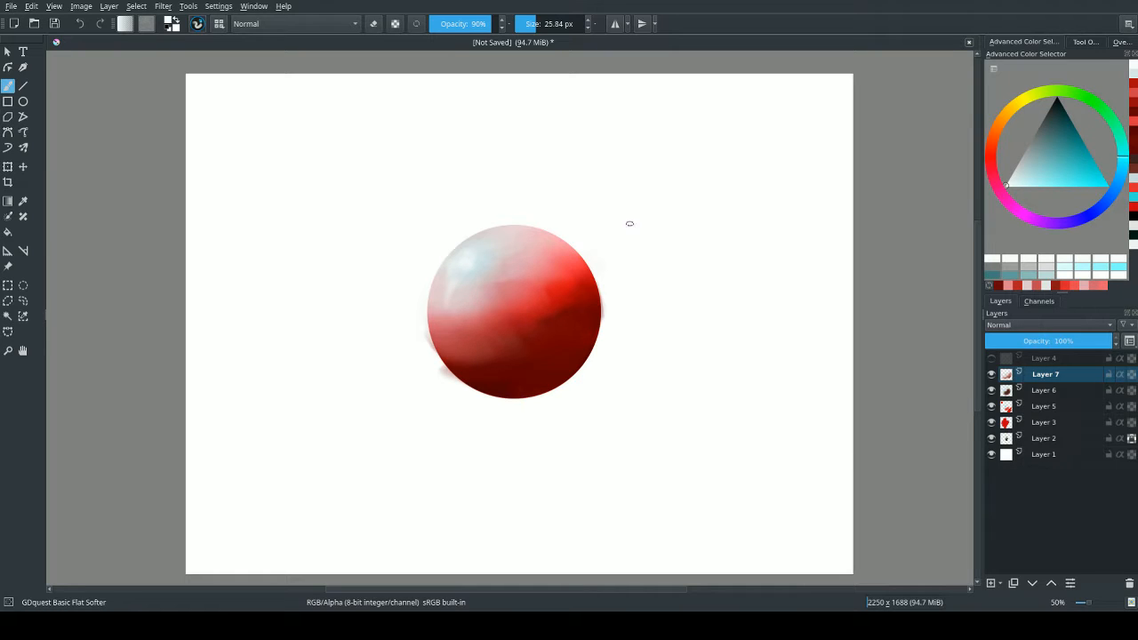
left_click_drag(480, 358, 453, 379)
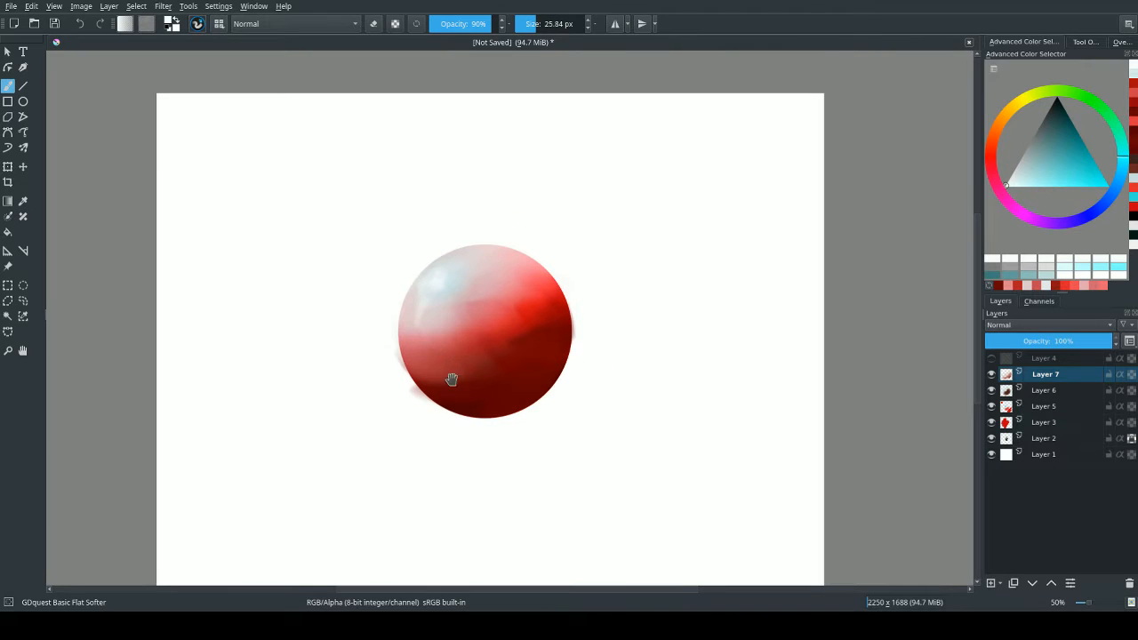
left_click_drag(423, 426, 460, 427)
mouse_move(556, 455)
left_mouse_down()
mouse_move(556, 404)
mouse_move(569, 428)
left_mouse_up()
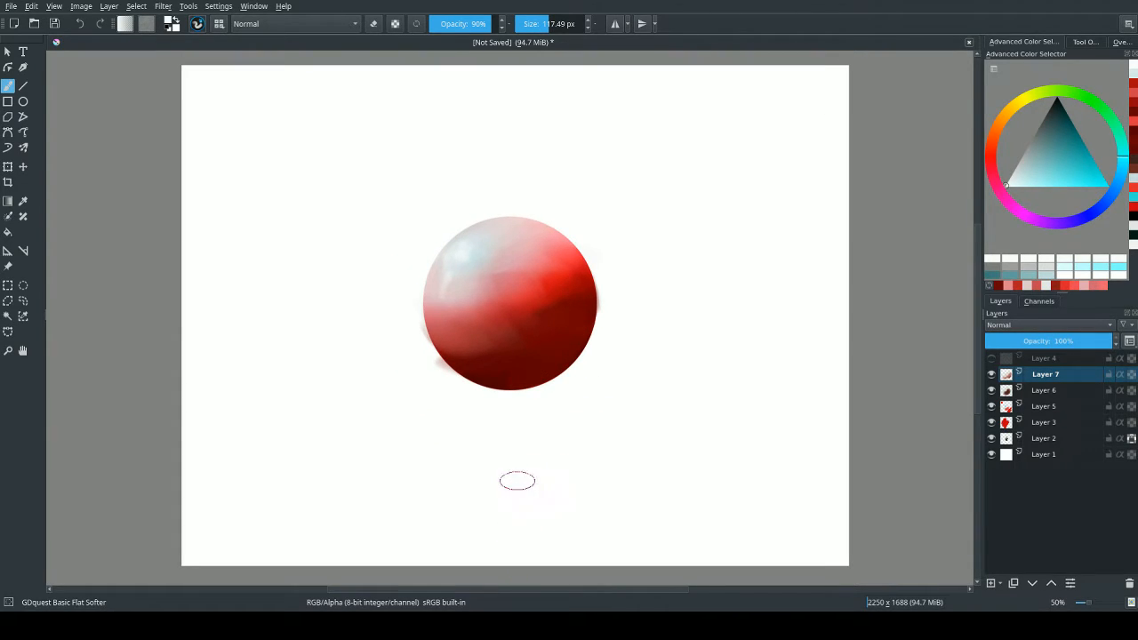
Hide Layers 7, 6, 5 and 3 to expose the greyscale sphere.
left_click(991, 375)
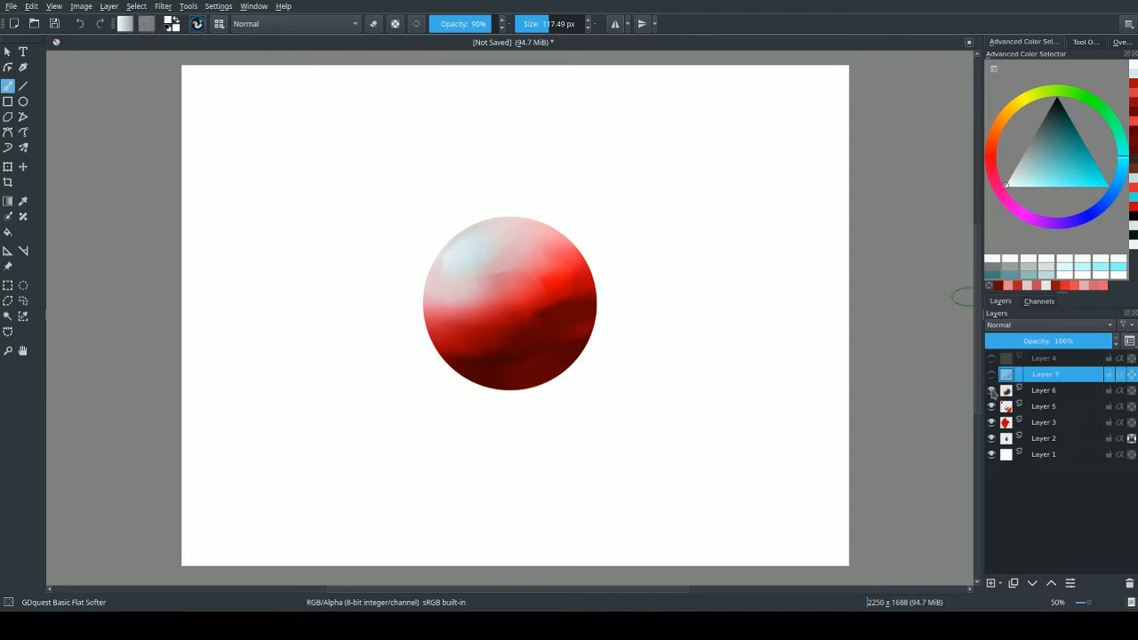
left_click(991, 391)
left_click(992, 406)
left_click(991, 422)
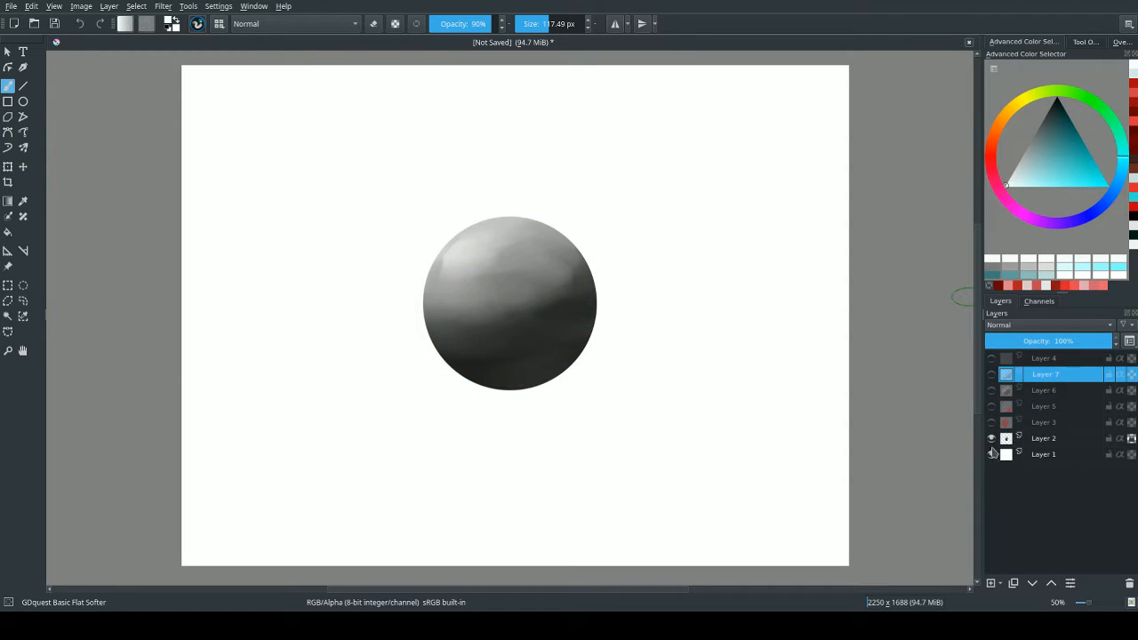
Add a new layer above Layer 2 and set its blending mode to Color.
left_click(1063, 439)
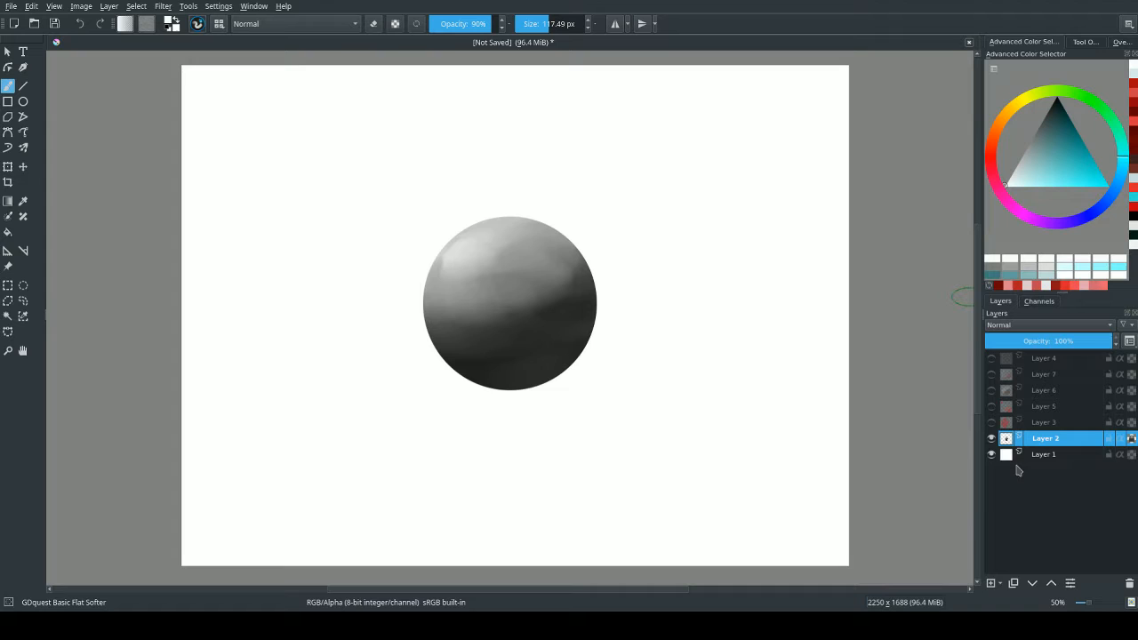
left_click(990, 582)
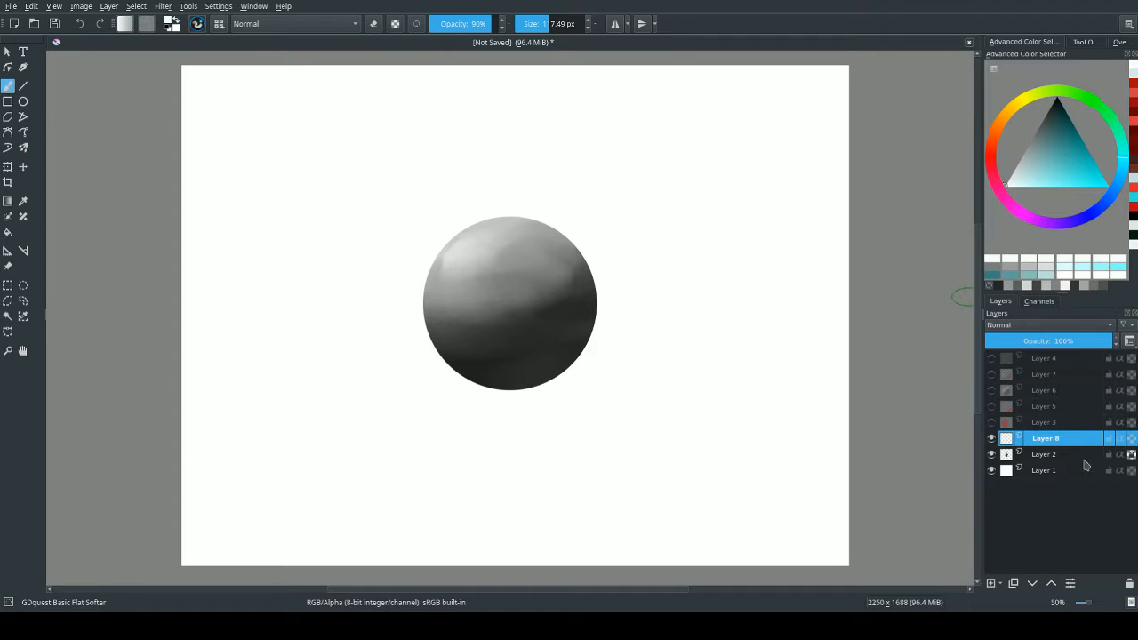
left_click(1029, 327)
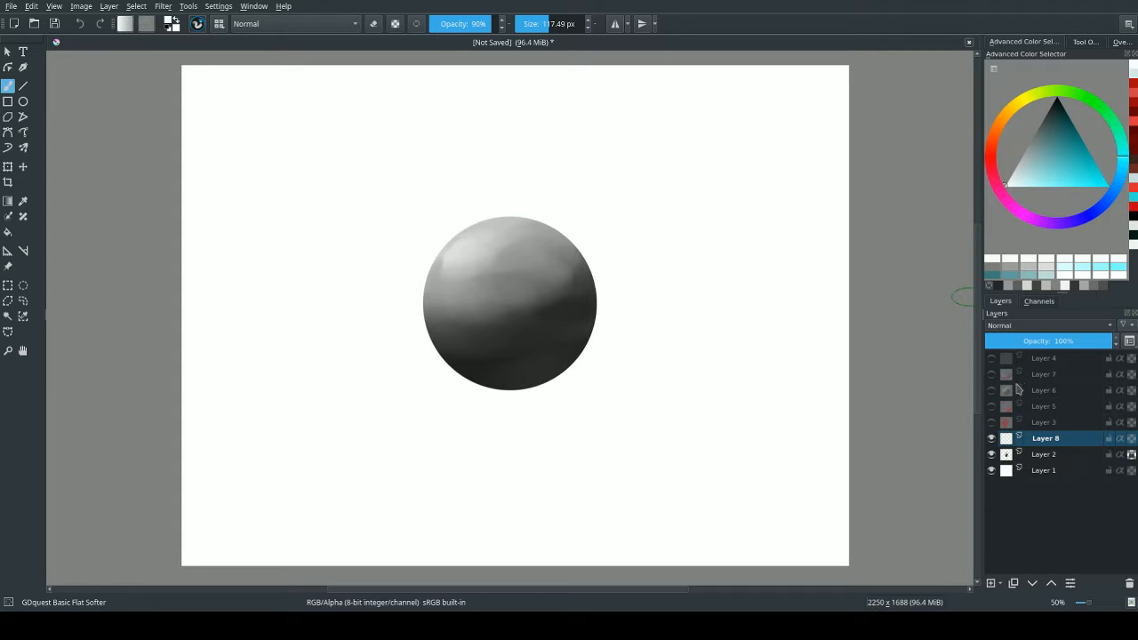
left_click(1017, 352)
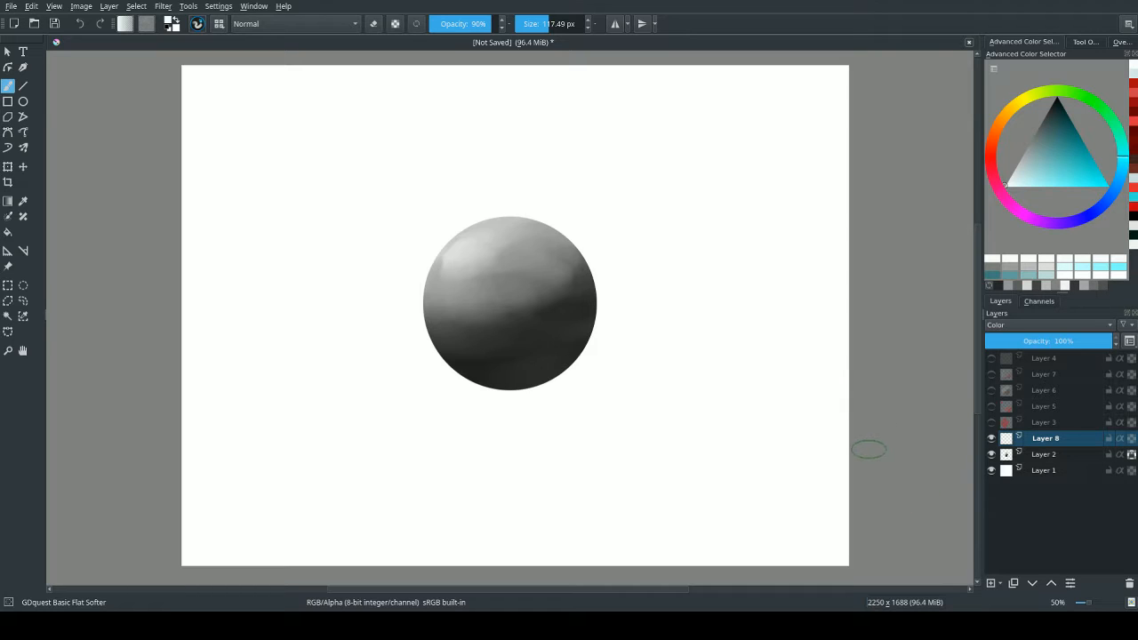
Pick a dark orange-brown and paint it over the whole sphere on Layer 8, enlarging the brush to about 239 px.
left_click(999, 129)
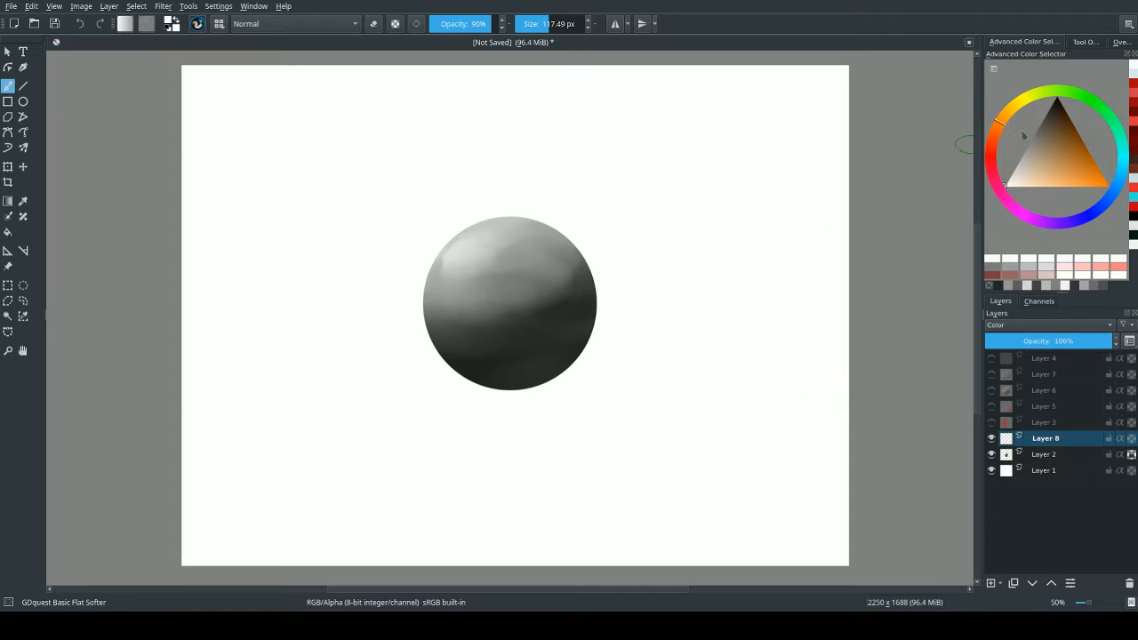
left_click_drag(1022, 133, 1061, 126)
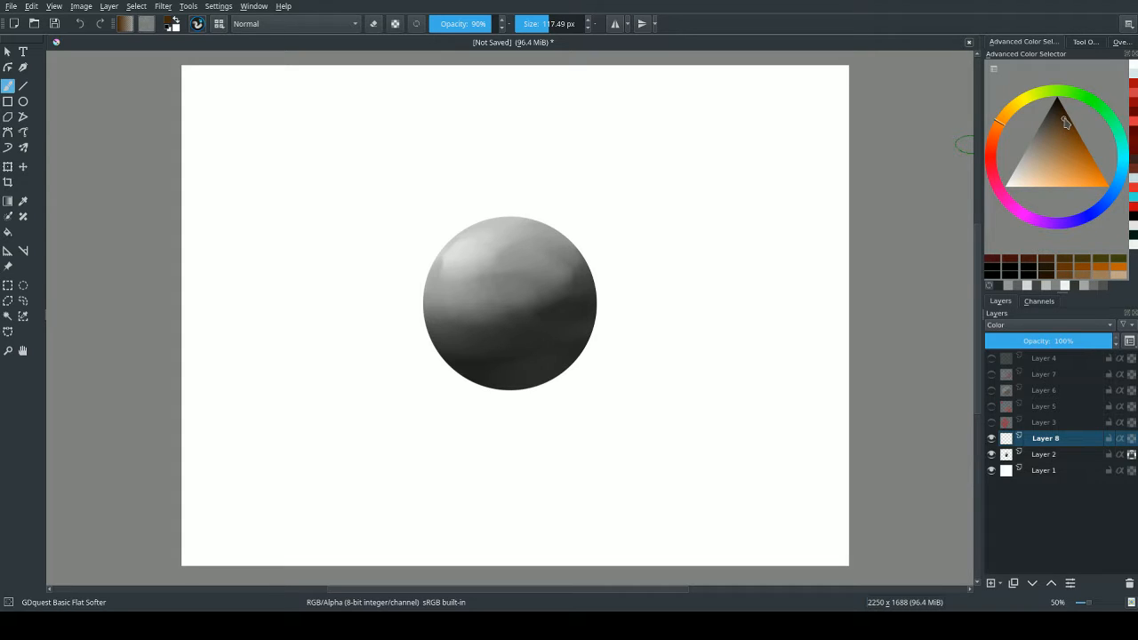
left_click_drag(1068, 123, 1065, 133)
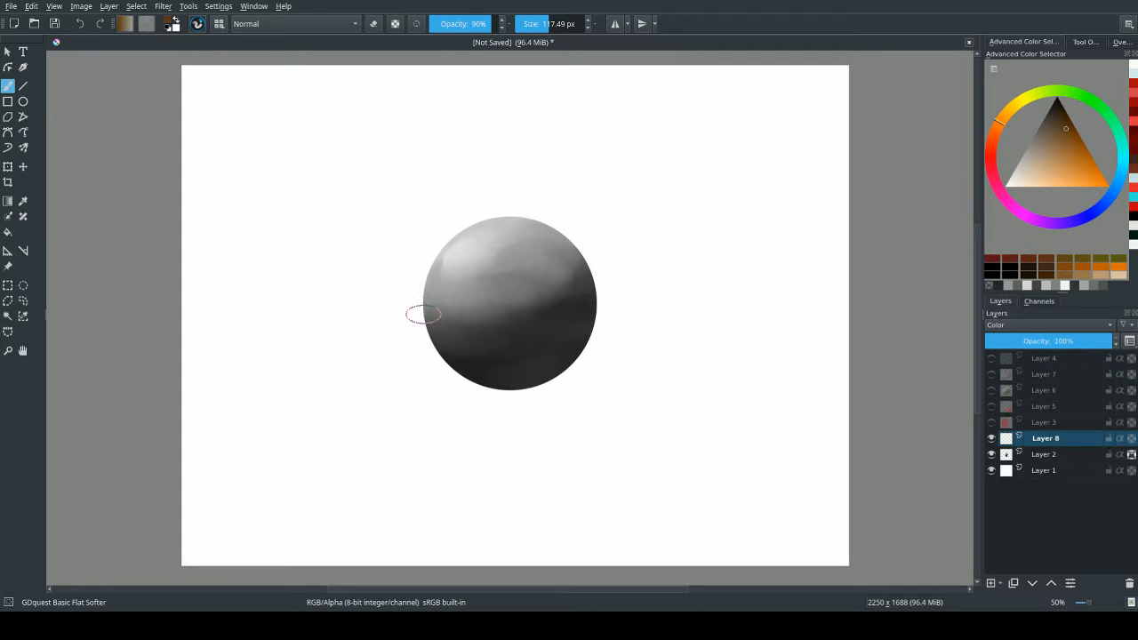
left_click_drag(399, 322, 466, 334, "shift")
mouse_move(508, 215)
left_mouse_down()
mouse_move(444, 334)
mouse_move(602, 203)
mouse_move(634, 259)
left_mouse_up()
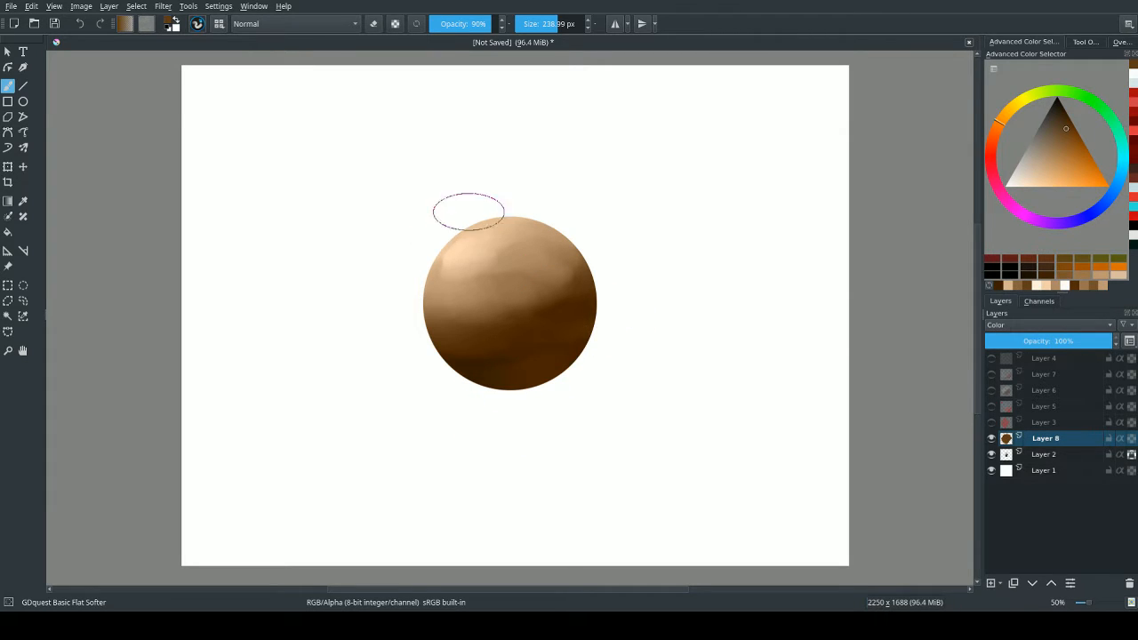
Shift the brown toward red and paint the left midtones on Layer 8, then sample dark brown and repaint the lower shadow.
left_click(996, 129)
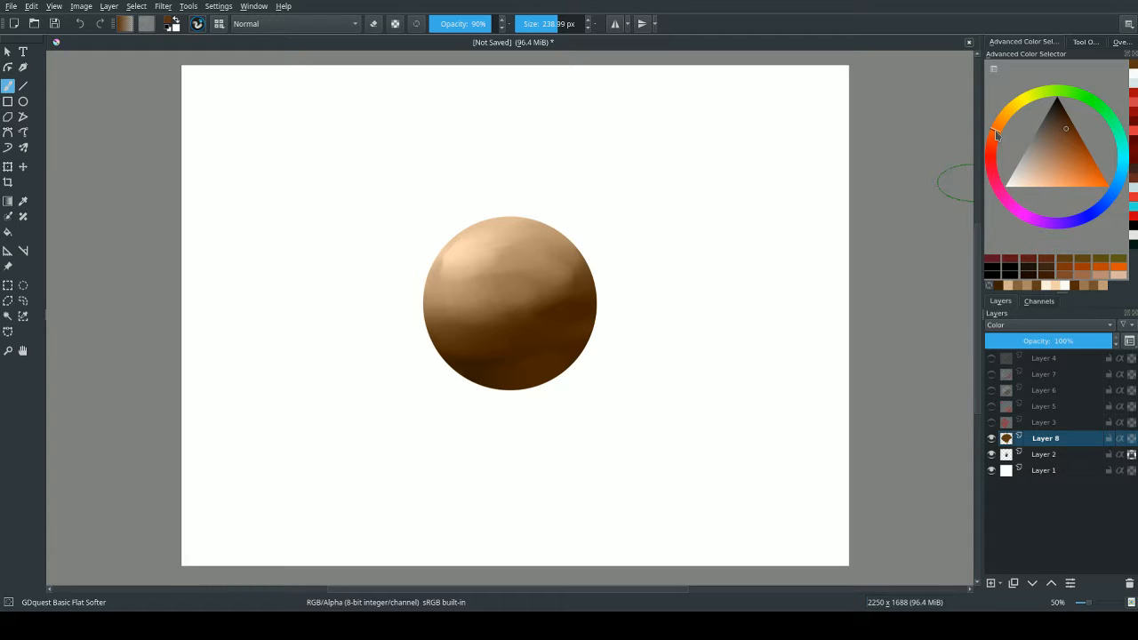
mouse_move(459, 275)
left_mouse_down()
mouse_move(459, 255)
mouse_move(444, 284)
mouse_move(476, 266)
mouse_move(515, 303)
mouse_move(533, 301)
mouse_move(562, 219)
mouse_move(480, 317)
left_mouse_up()
left_click(992, 138)
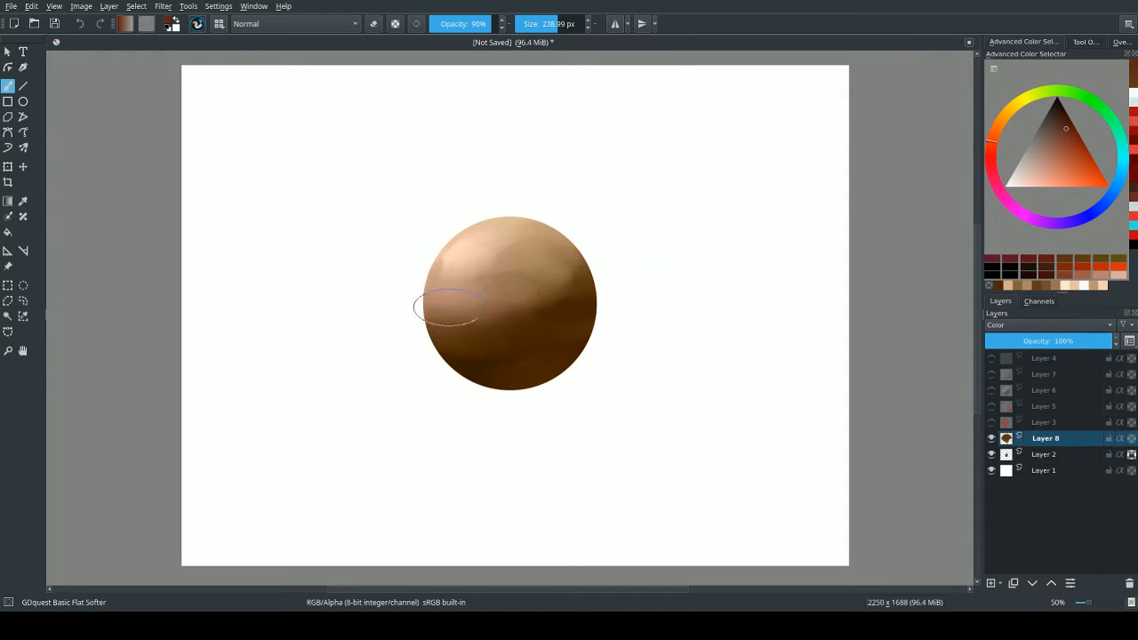
mouse_move(449, 307)
left_mouse_down()
mouse_move(469, 320)
mouse_move(537, 313)
mouse_move(576, 268)
mouse_move(494, 333)
mouse_move(586, 272)
mouse_move(554, 231)
mouse_move(540, 260)
left_mouse_up()
left_click(472, 360, "ctrl")
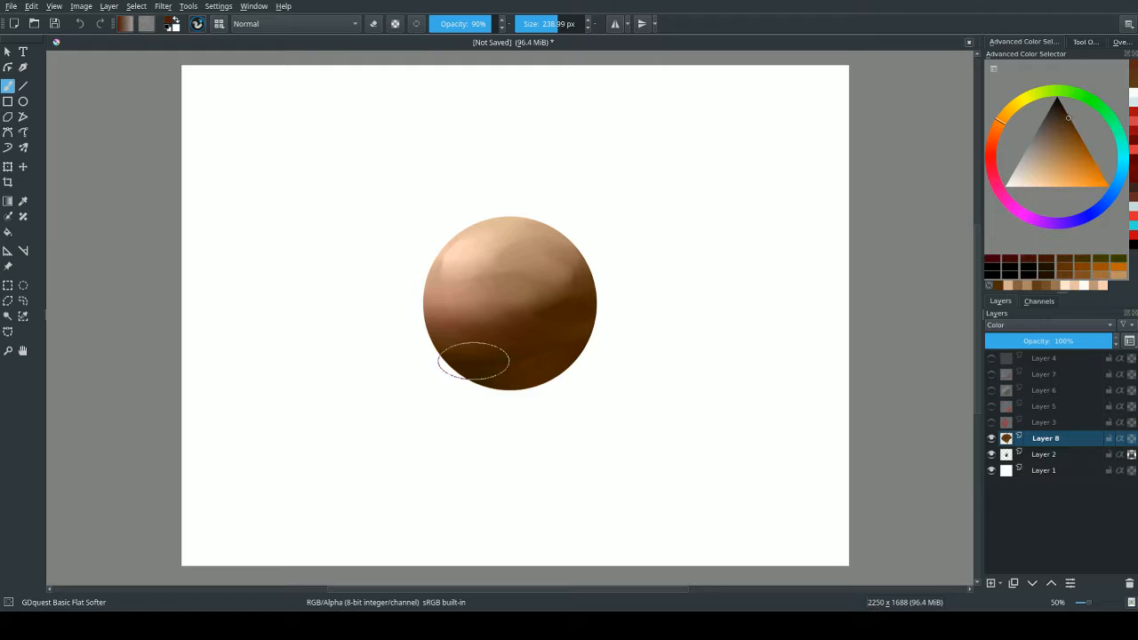
mouse_move(480, 360)
left_mouse_down()
mouse_move(665, 279)
mouse_move(450, 336)
mouse_move(571, 351)
left_mouse_up()
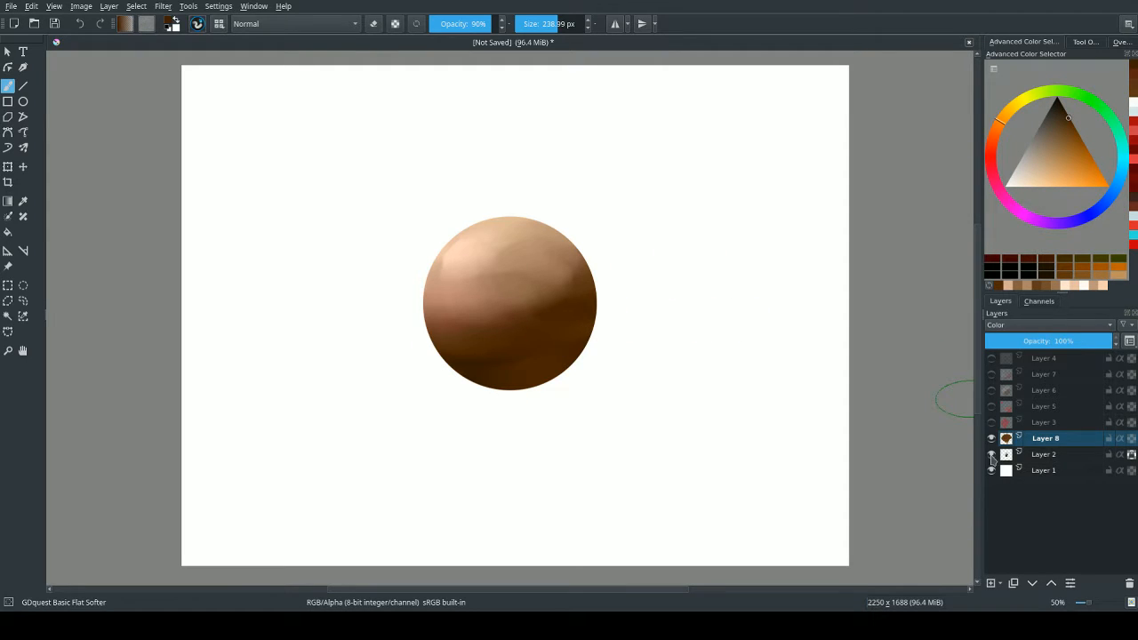
Toggle the visibility of Layer 2 and Layer 8 off and on to compare the greyscale base with the colour.
left_click(991, 455)
left_click(992, 455)
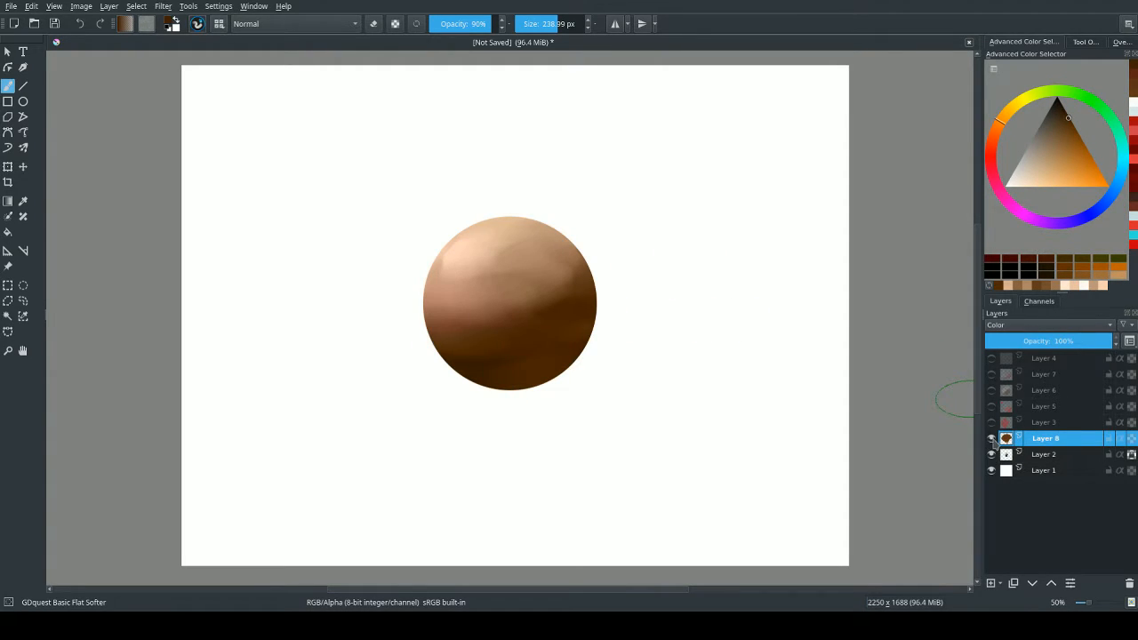
left_click(990, 438)
left_click(991, 438)
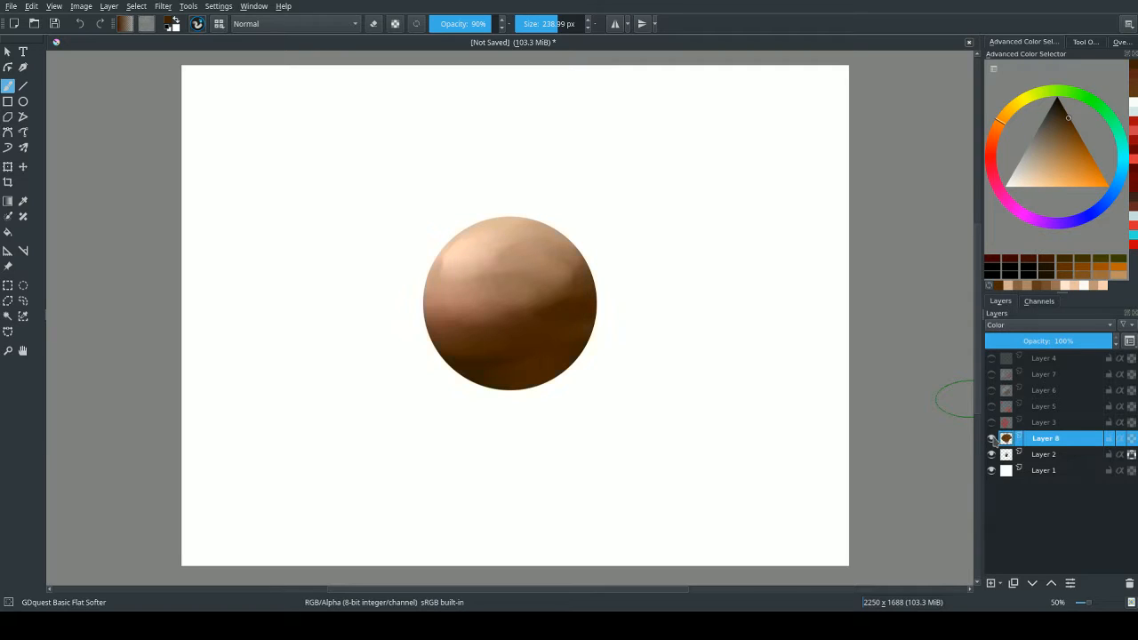
Add a new layer above Layer 8 in Overlay mode and choose a pale peach colour, undoing the test stroke.
left_click(990, 583)
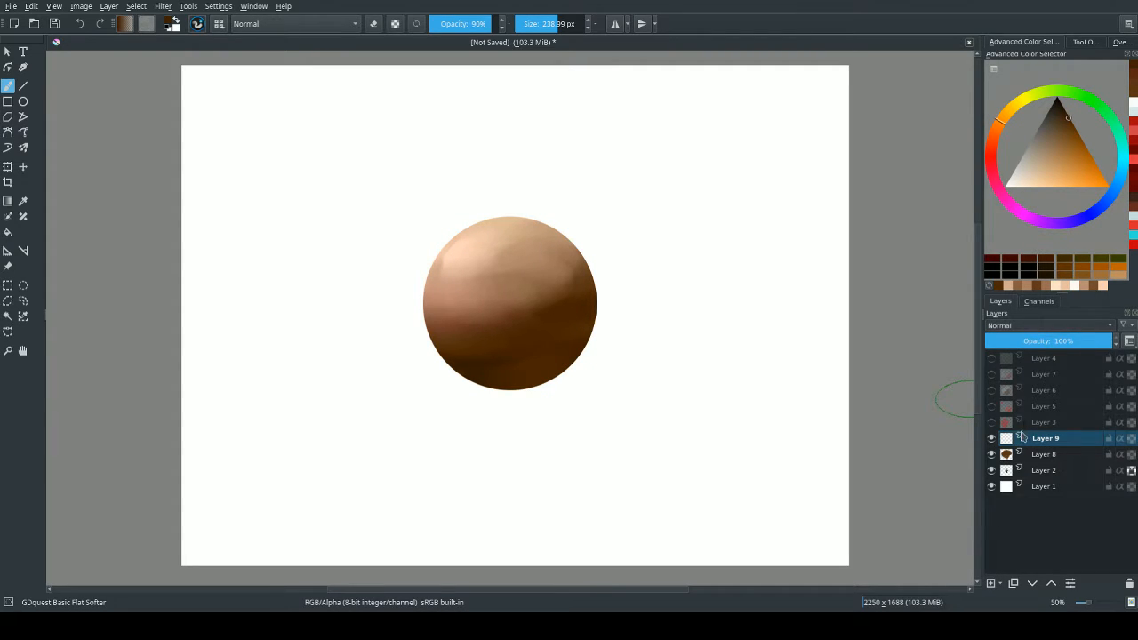
scroll(1081, 323, "down", 1)
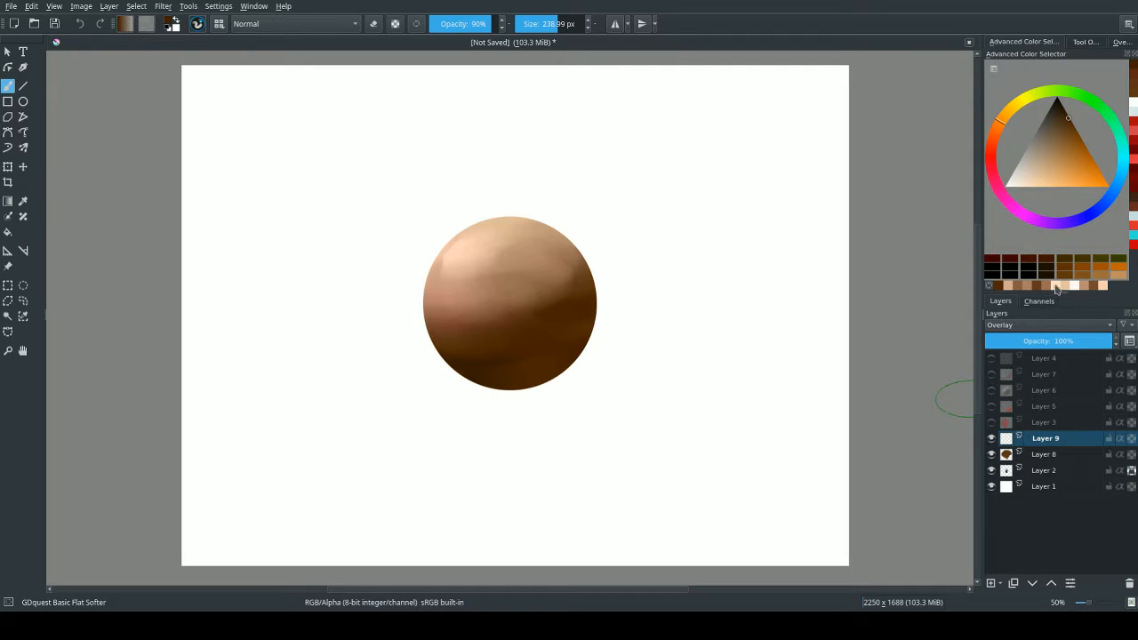
left_click(1056, 286)
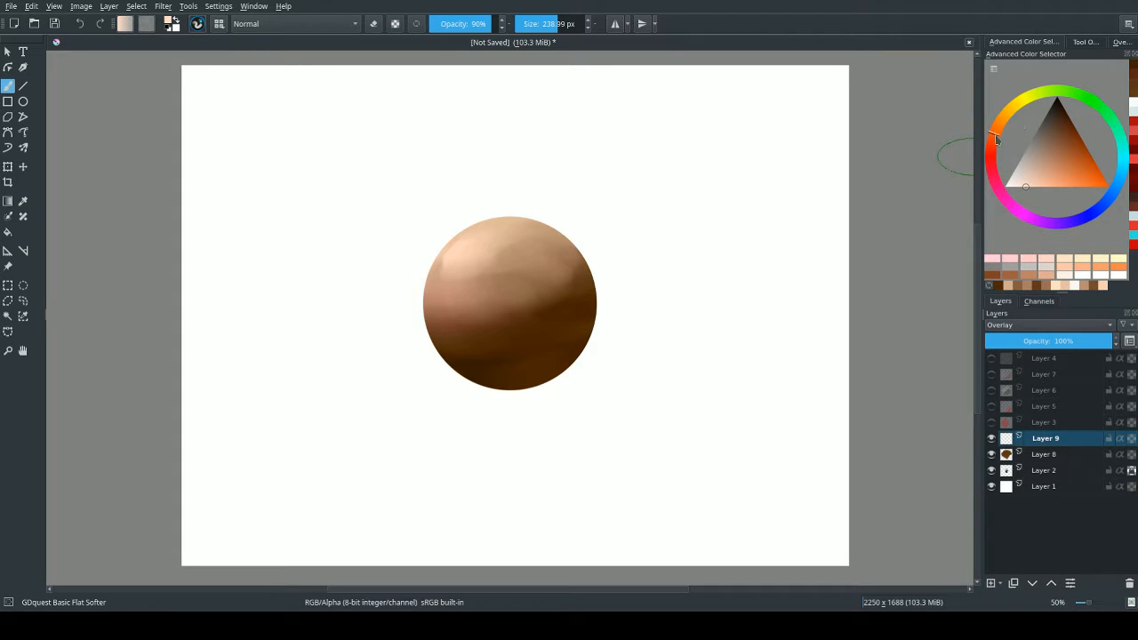
mouse_move(469, 265)
left_mouse_down()
mouse_move(461, 282)
mouse_move(473, 263)
left_mouse_up()
key("ctrl+z")
Switch to the GDquest Airbrush at about 462 px and lighten the sphere's upper area on Layer 9.
right_click(529, 208)
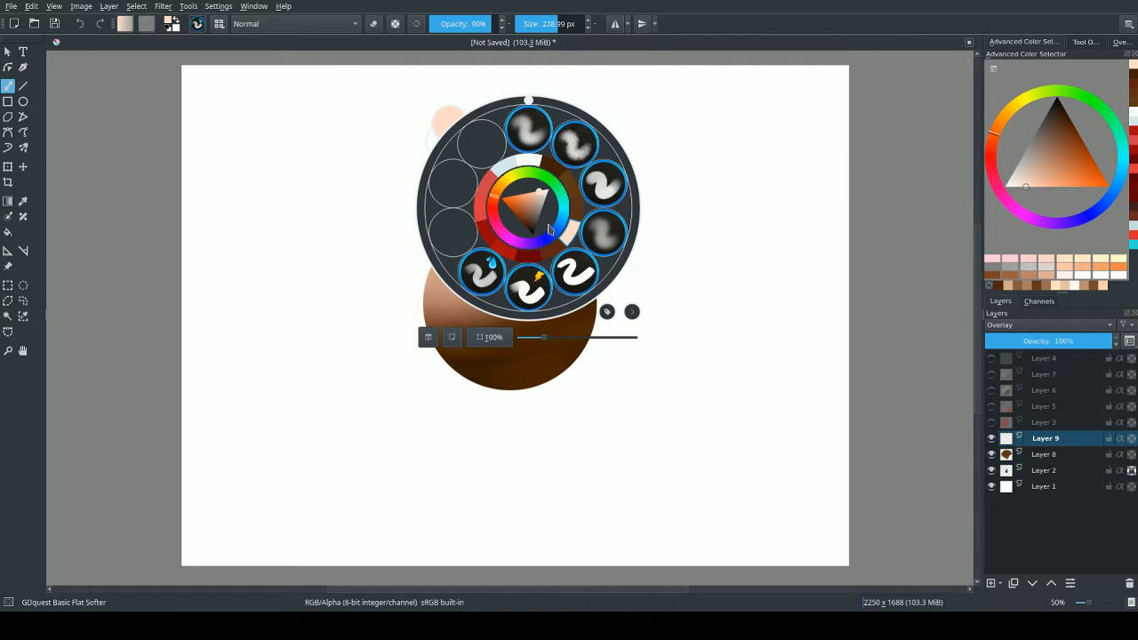
left_click(531, 139)
mouse_move(546, 251)
left_mouse_down("shift")
mouse_move(484, 261)
mouse_move(521, 264)
mouse_move(441, 276)
mouse_move(495, 251)
mouse_move(444, 317)
mouse_move(492, 255)
mouse_move(518, 267)
mouse_move(507, 243)
mouse_move(464, 262)
mouse_move(502, 239)
mouse_move(491, 264)
mouse_move(461, 249)
mouse_move(493, 233)
mouse_move(477, 256)
mouse_move(518, 208)
mouse_move(443, 284)
mouse_move(470, 323)
mouse_move(466, 237)
mouse_move(450, 262)
mouse_move(496, 237)
mouse_move(468, 256)
mouse_move(494, 245)
mouse_move(493, 303)
mouse_move(540, 283)
left_mouse_up("shift")
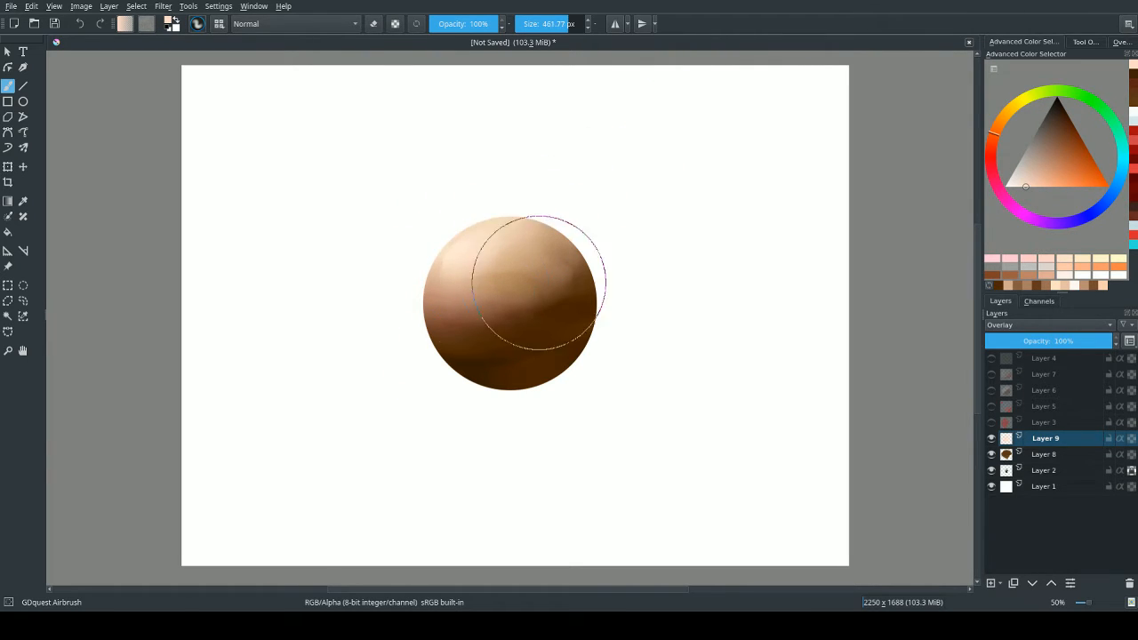
mouse_move(510, 234)
left_mouse_down()
mouse_move(480, 283)
mouse_move(427, 271)
left_mouse_up()
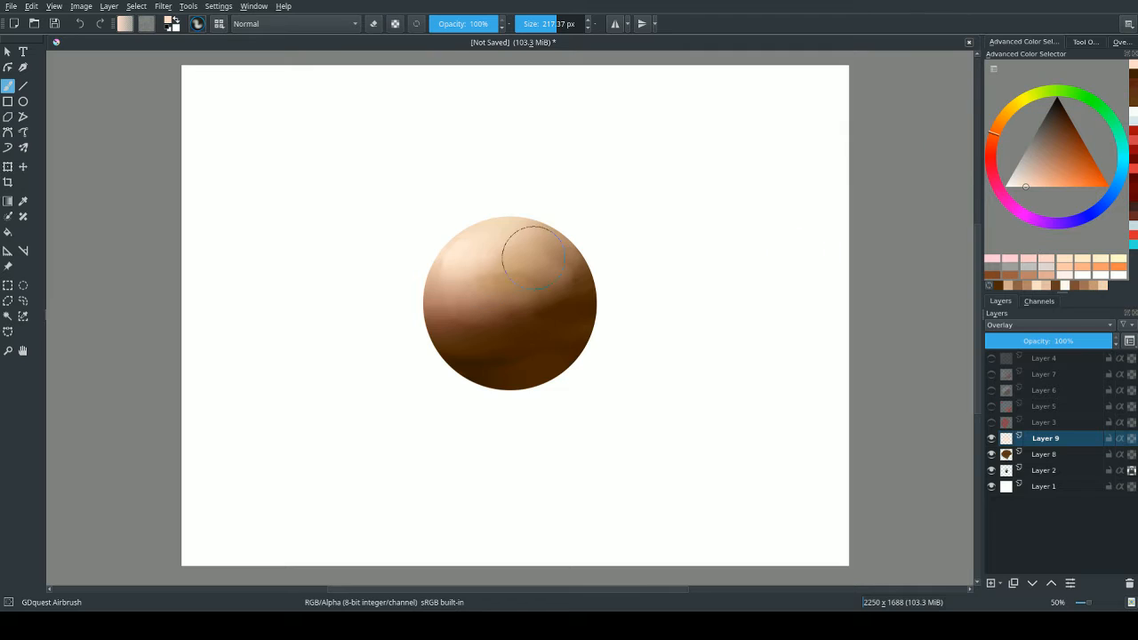
Try airbrushing pale peach over the whole sphere and setting Layer 9 to Multiply, then undo these trials.
mouse_move(518, 254)
left_mouse_down()
mouse_move(519, 285)
mouse_move(547, 280)
mouse_move(537, 312)
mouse_move(562, 301)
mouse_move(563, 316)
mouse_move(538, 344)
mouse_move(572, 334)
mouse_move(505, 390)
mouse_move(492, 375)
mouse_move(502, 345)
mouse_move(448, 347)
mouse_move(479, 298)
mouse_move(478, 277)
mouse_move(524, 283)
left_mouse_up()
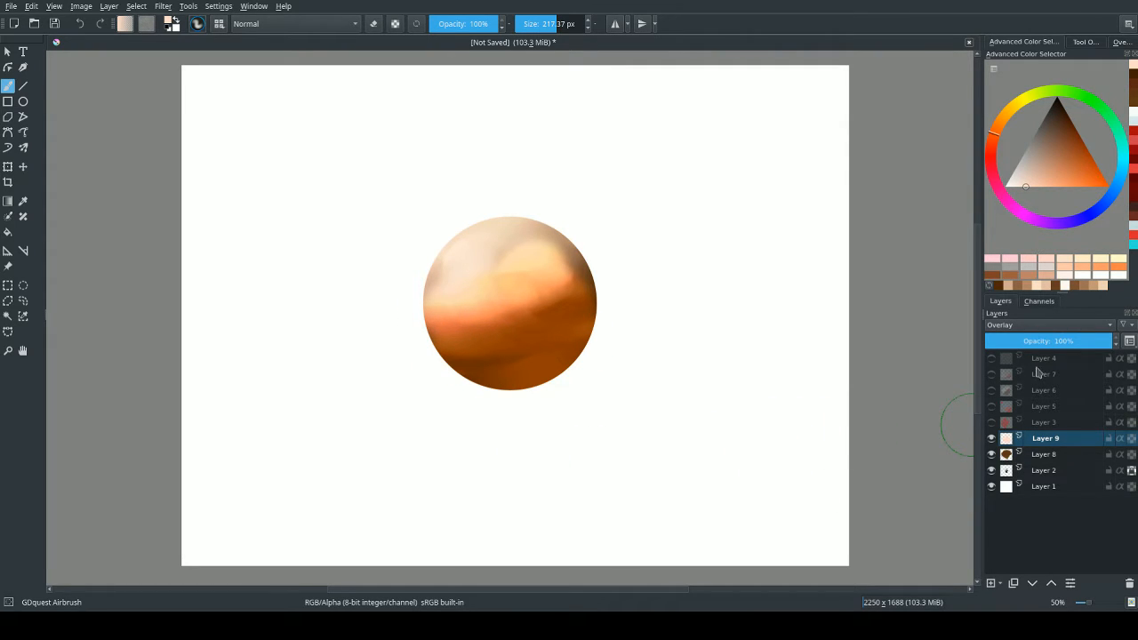
left_click(1007, 412)
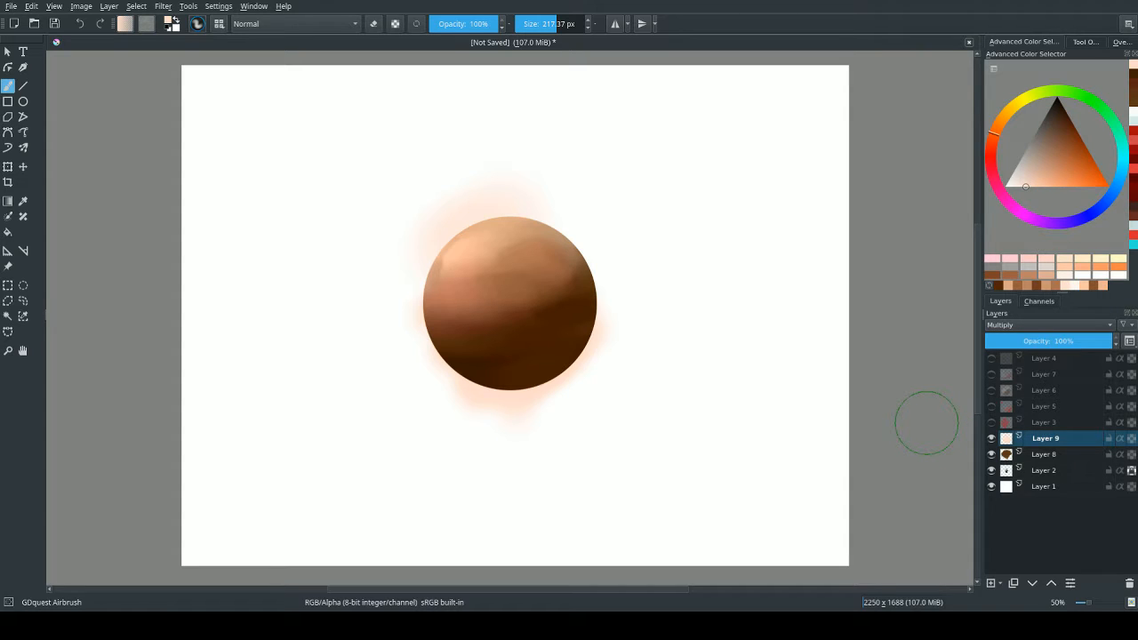
key("ctrl+z")
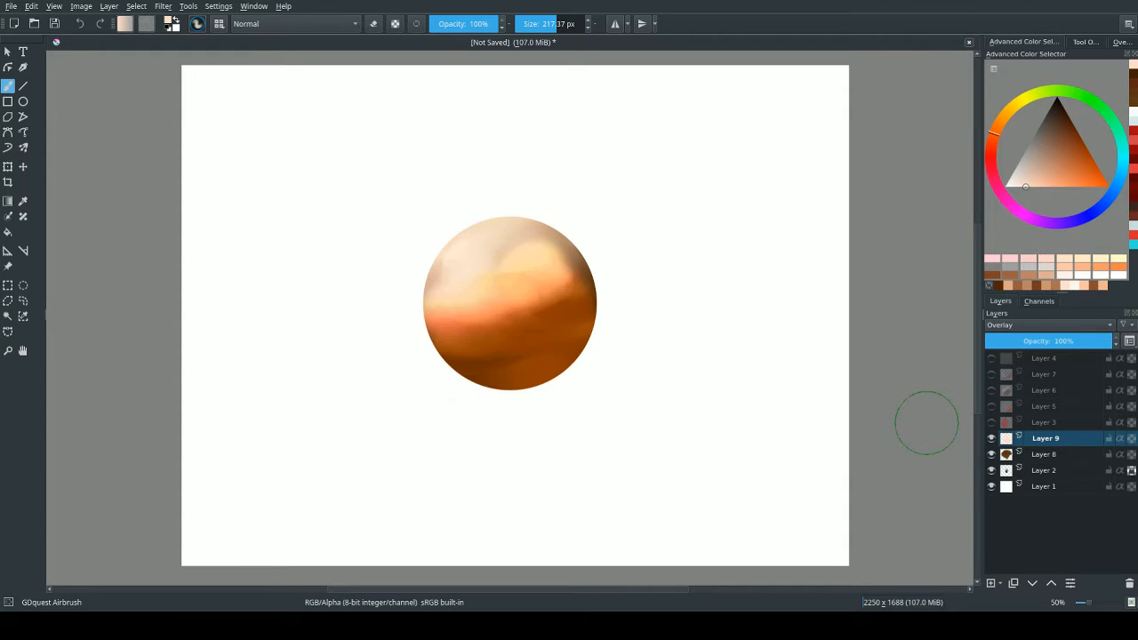
key("ctrl+z")
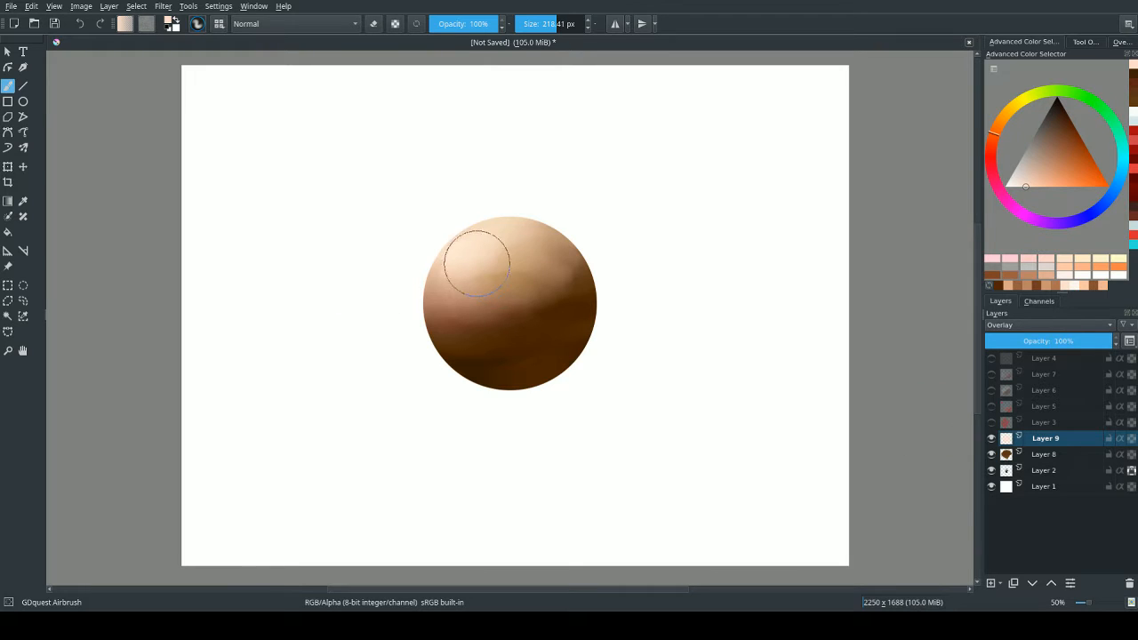
mouse_move(477, 263)
left_mouse_down("shift")
mouse_move(522, 278)
mouse_move(474, 268)
mouse_move(504, 259)
mouse_move(486, 246)
mouse_move(518, 239)
left_mouse_up("shift")
key("ctrl+z")
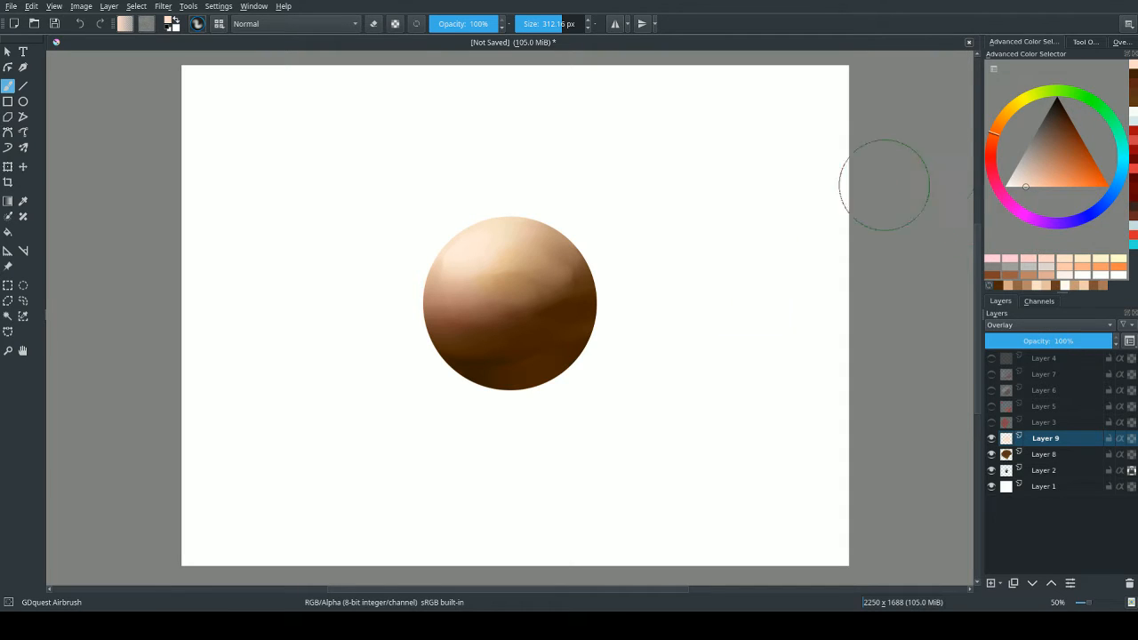
Sample the shadow brown, shift it to a dark muted red and airbrush the sphere's lower shadow at about 312 px.
left_click(586, 313, "ctrl")
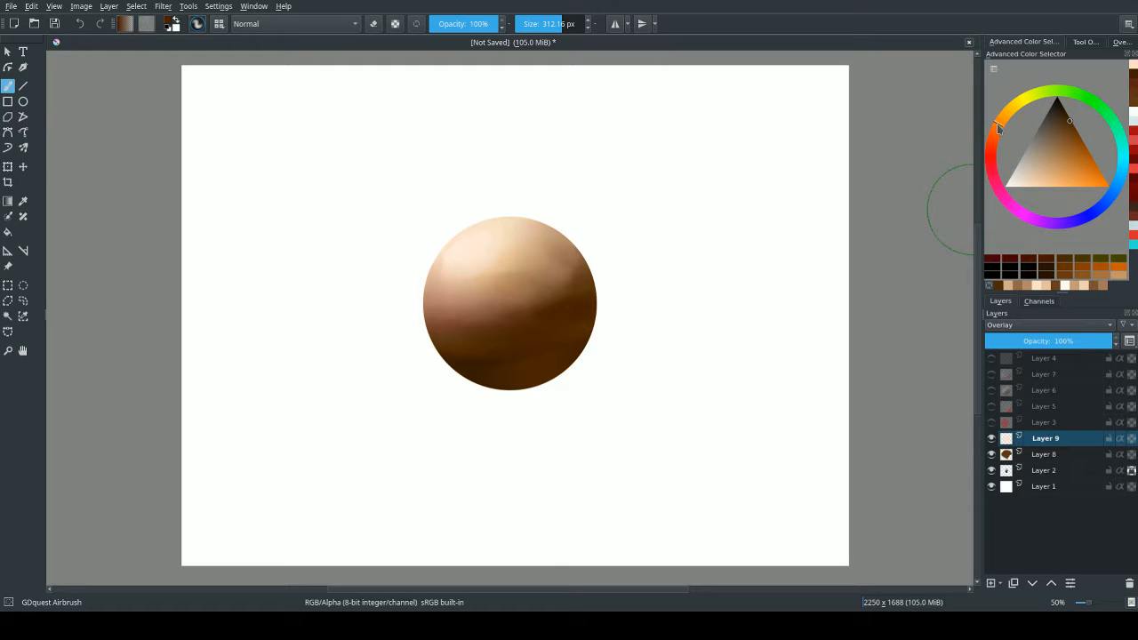
mouse_move(1000, 122)
left_mouse_down()
mouse_move(1002, 194)
mouse_move(996, 187)
mouse_move(993, 164)
mouse_move(1020, 218)
mouse_move(1008, 218)
mouse_move(994, 156)
left_mouse_up()
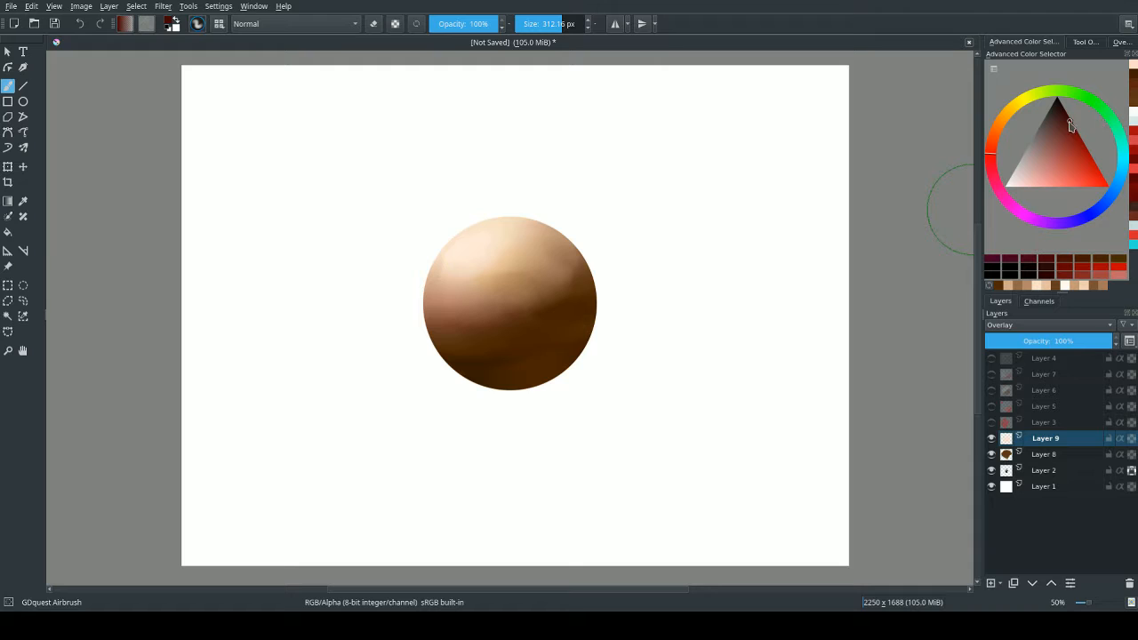
left_click_drag(1070, 125, 1057, 124)
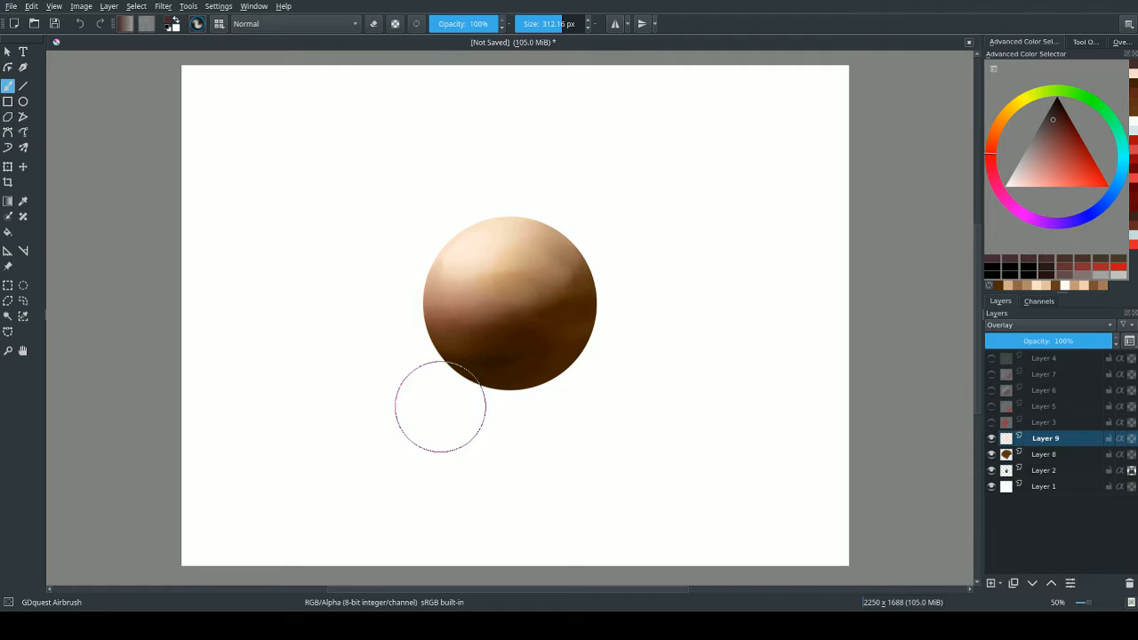
mouse_move(484, 379)
left_mouse_down()
mouse_move(556, 363)
mouse_move(502, 378)
mouse_move(585, 309)
mouse_move(493, 358)
mouse_move(472, 355)
mouse_move(572, 309)
left_mouse_up()
key("ctrl+z")
left_click_drag(493, 358, 425, 349, "shift")
mouse_move(452, 346)
left_mouse_down()
mouse_move(560, 314)
mouse_move(593, 272)
left_mouse_up()
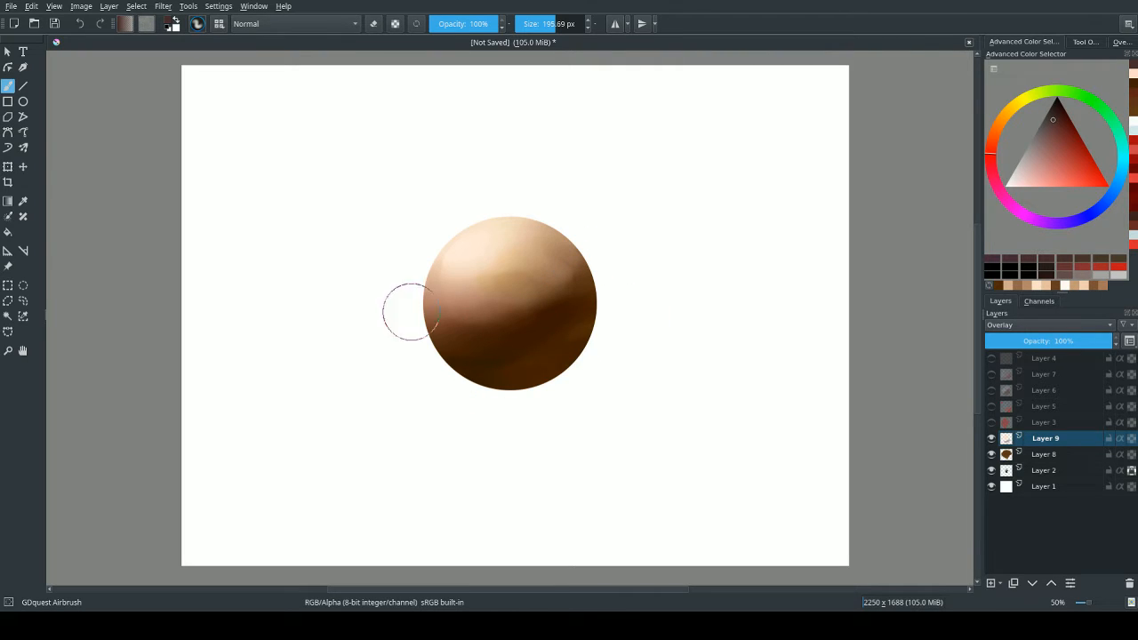
Darken the sphere's left edge and lower-right shadow on Layer 9 with the airbrush at about 196 px.
left_click(447, 293, "ctrl")
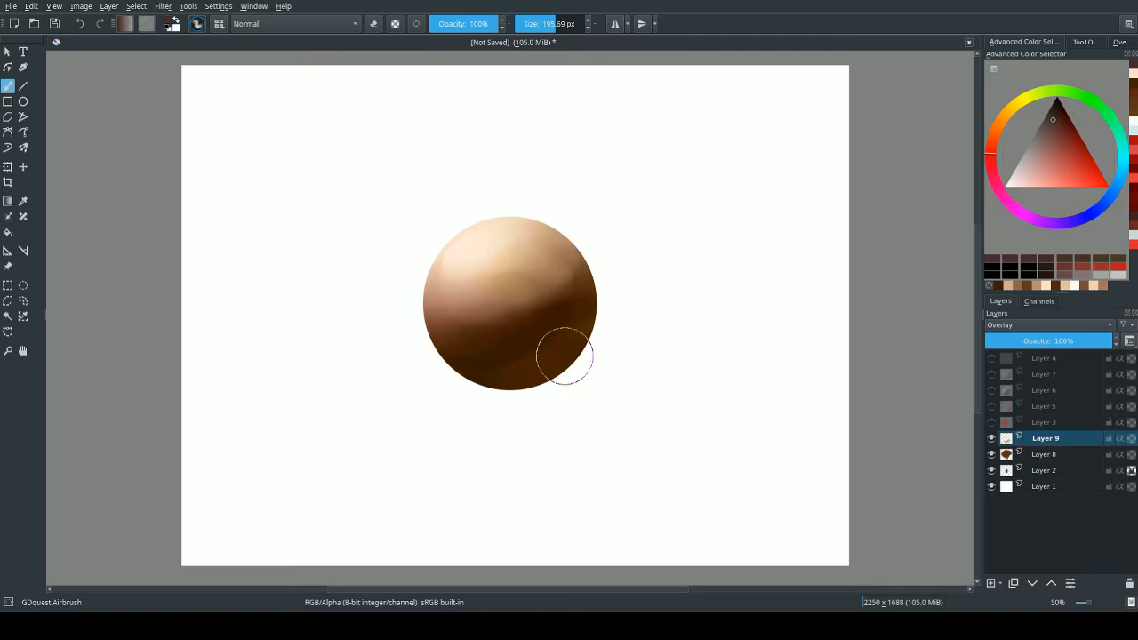
left_click_drag(569, 355, 482, 367, "shift")
left_click_drag(556, 392, 531, 401, "shift")
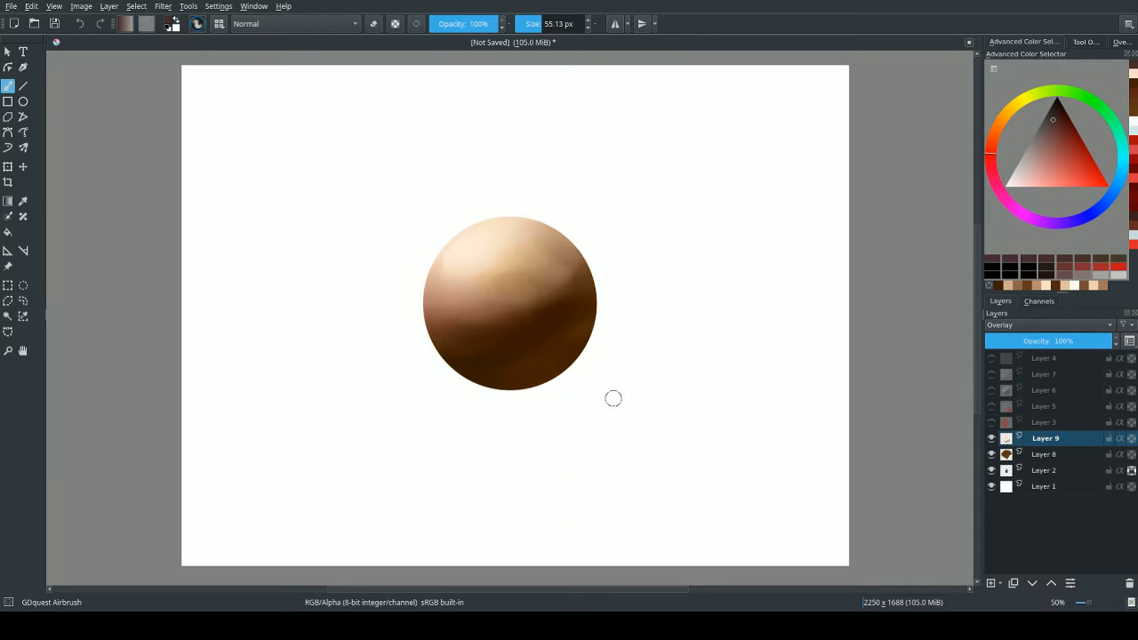
Add a new Normal layer above Layer 9 and blend the shadow transition with the GDquest Basic Flat Softer brush.
left_click(990, 583)
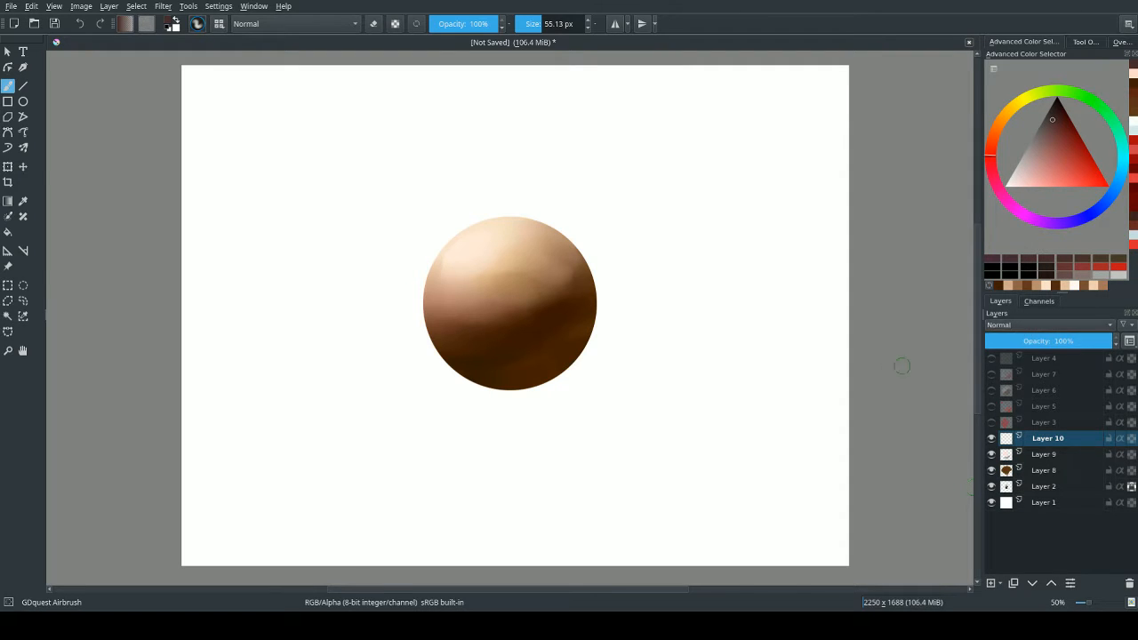
right_click(507, 204)
left_click(453, 262)
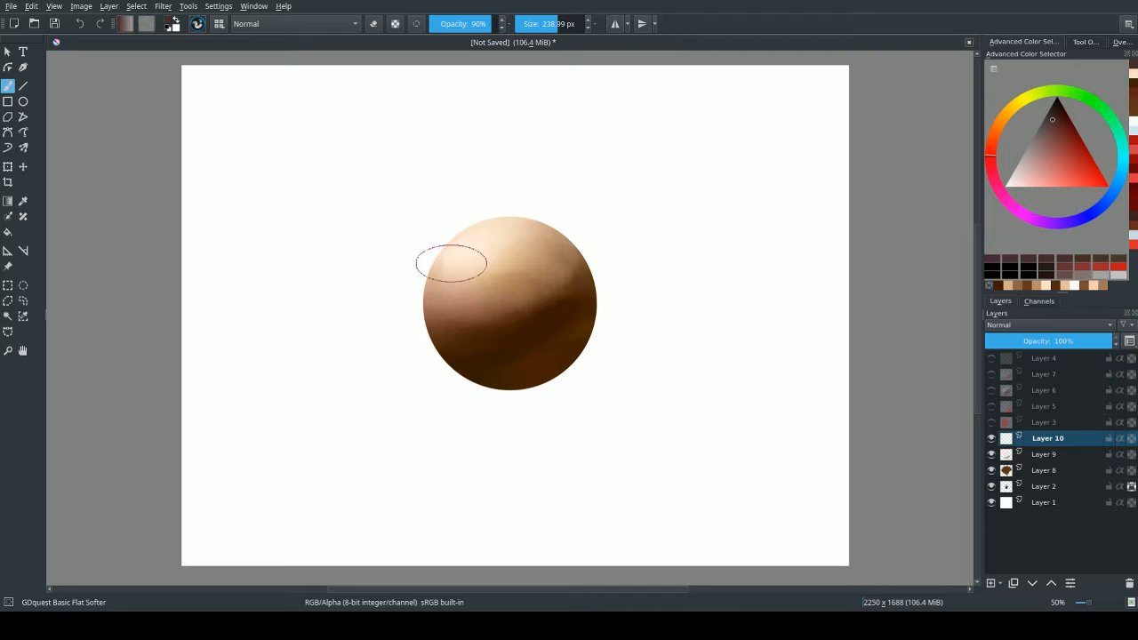
mouse_move(549, 304)
left_mouse_down("shift")
mouse_move(448, 325)
mouse_move(467, 332)
mouse_move(453, 331)
mouse_move(458, 296)
mouse_move(465, 321)
mouse_move(480, 304)
mouse_move(465, 300)
mouse_move(499, 321)
left_mouse_up("shift")
left_click(480, 369, "ctrl")
Reduce the brush to about 109 px, then blend sampled tan into the upper midtones and sampled dark brown into the shadow edge.
left_click(516, 257, "ctrl")
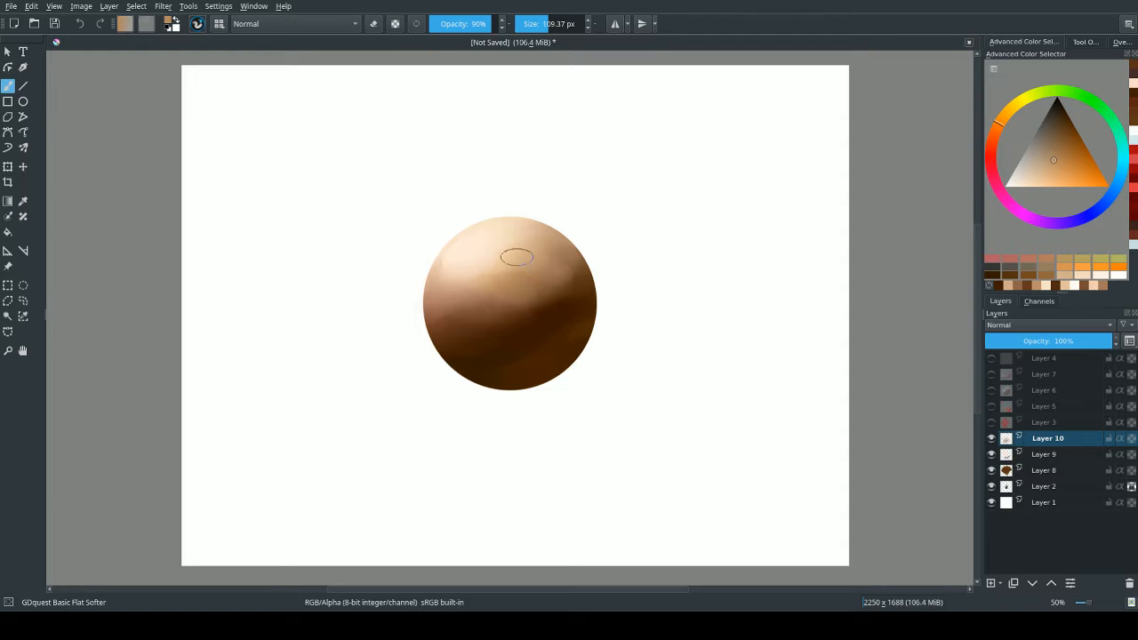
left_click_drag(546, 259, 516, 238)
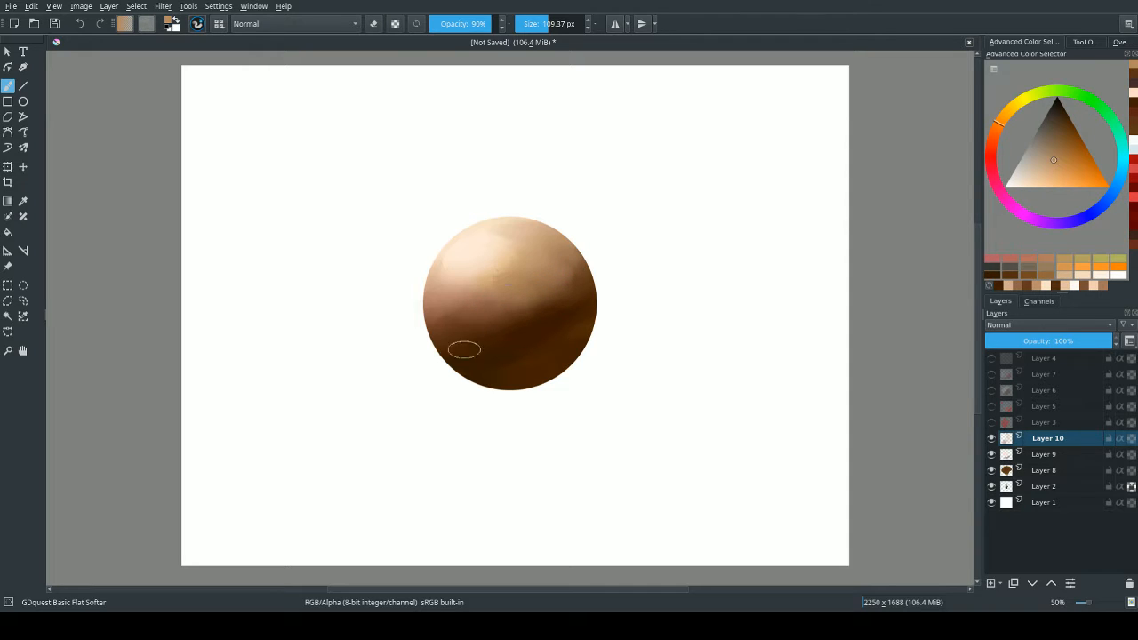
left_click(511, 330, "ctrl")
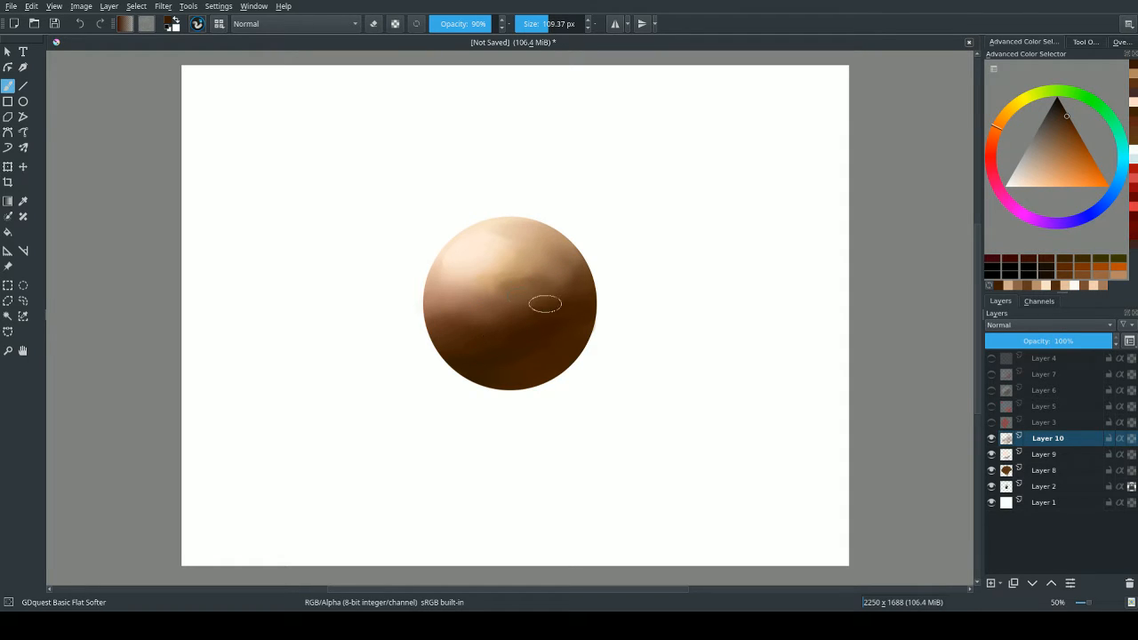
Sample the pale cream highlight colour and blend it around the highlight on Layer 10.
left_click(469, 249, "ctrl")
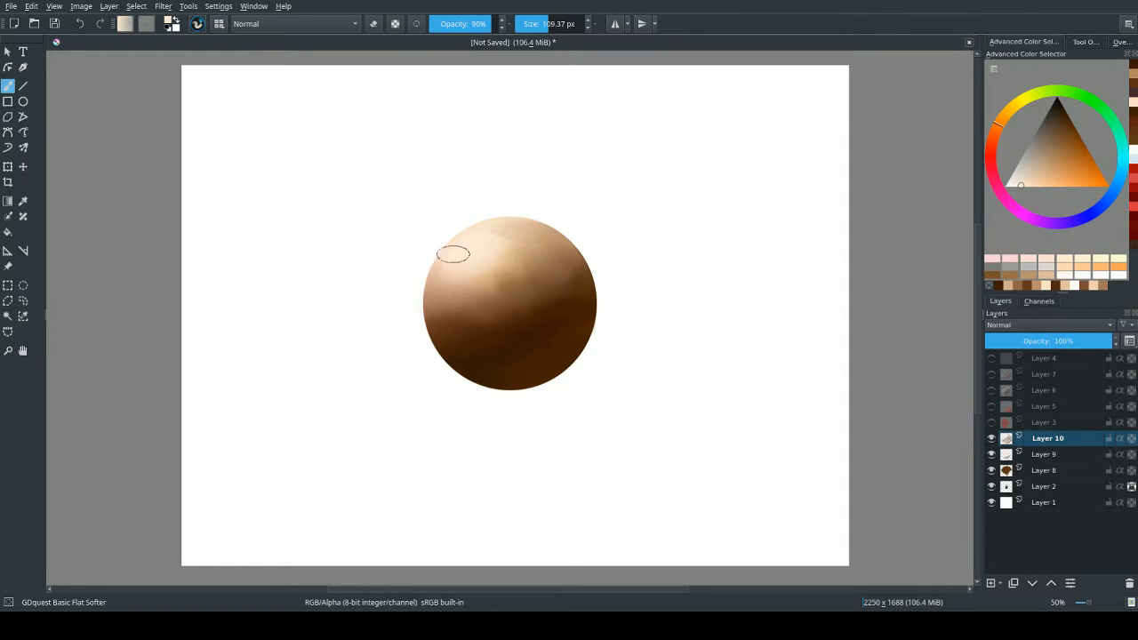
mouse_move(453, 254)
left_mouse_down()
mouse_move(455, 281)
mouse_move(474, 287)
left_mouse_up()
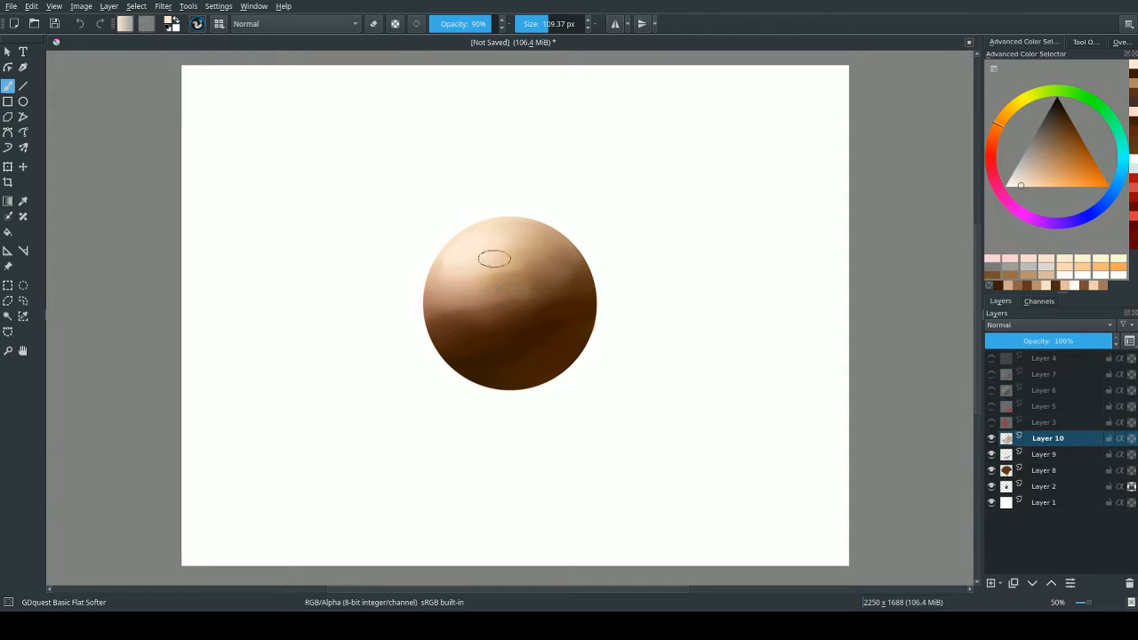
mouse_move(474, 282)
left_mouse_down("shift")
mouse_move(465, 255)
mouse_move(452, 311)
mouse_move(486, 365)
mouse_move(488, 341)
mouse_move(439, 285)
mouse_move(453, 268)
mouse_move(470, 354)
mouse_move(496, 372)
mouse_move(492, 265)
mouse_move(452, 269)
mouse_move(463, 256)
mouse_move(504, 372)
mouse_move(480, 269)
mouse_move(522, 363)
mouse_move(496, 257)
mouse_move(545, 361)
mouse_move(514, 251)
mouse_move(559, 356)
mouse_move(521, 375)
mouse_move(510, 341)
mouse_move(514, 249)
mouse_move(527, 245)
mouse_move(485, 265)
left_mouse_up("shift")
Sample dark brown and refine the boundary between light and shadow, varying the brush from about 20 to 101 px.
left_click_drag(565, 340, 491, 309, "shift")
left_click(536, 326, "ctrl")
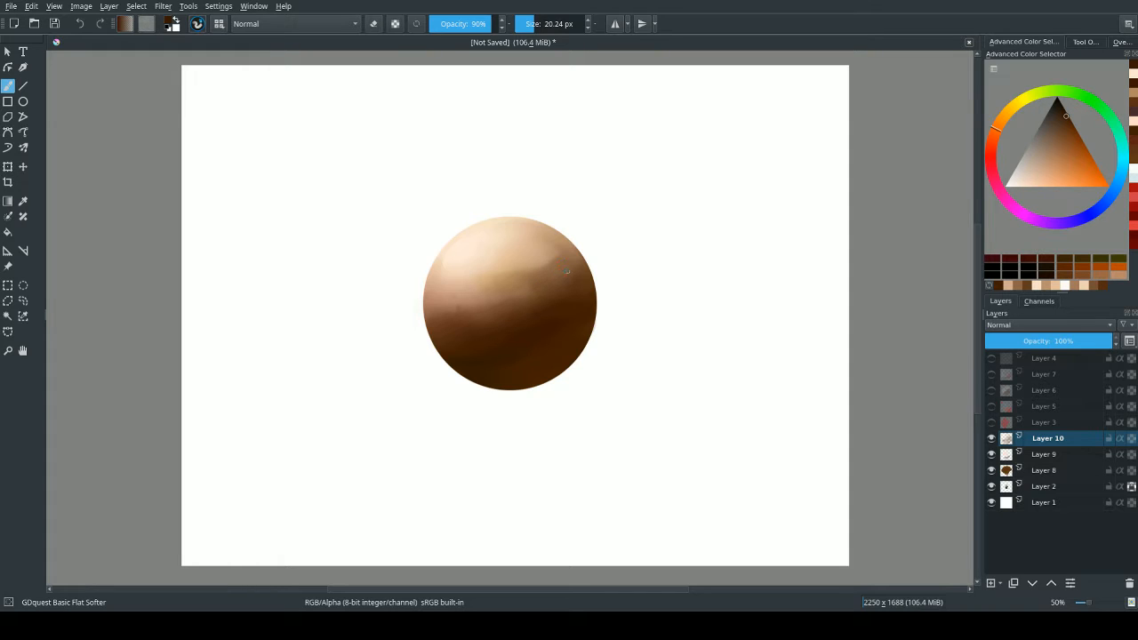
left_click(562, 314, "ctrl")
left_click_drag(526, 303, 569, 302, "shift")
left_click_drag(482, 269, 460, 307)
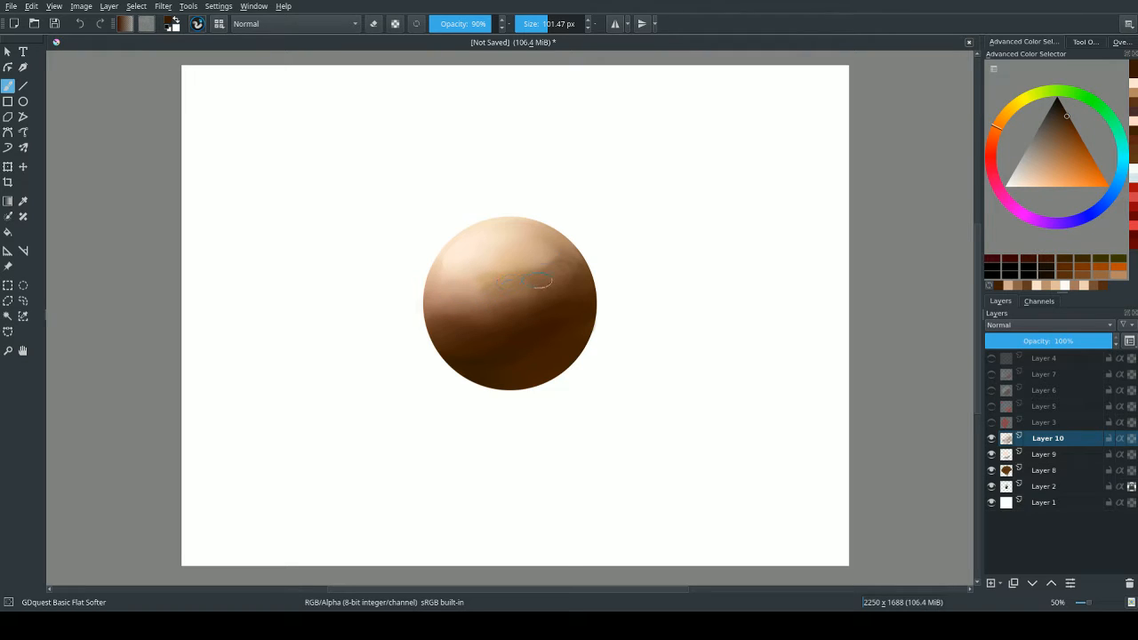
Smooth the middle band with a sampled pinkish tan, enlarging the brush to about 174 px, then repaint the lower shadow in dark brown.
left_click(460, 299, "ctrl")
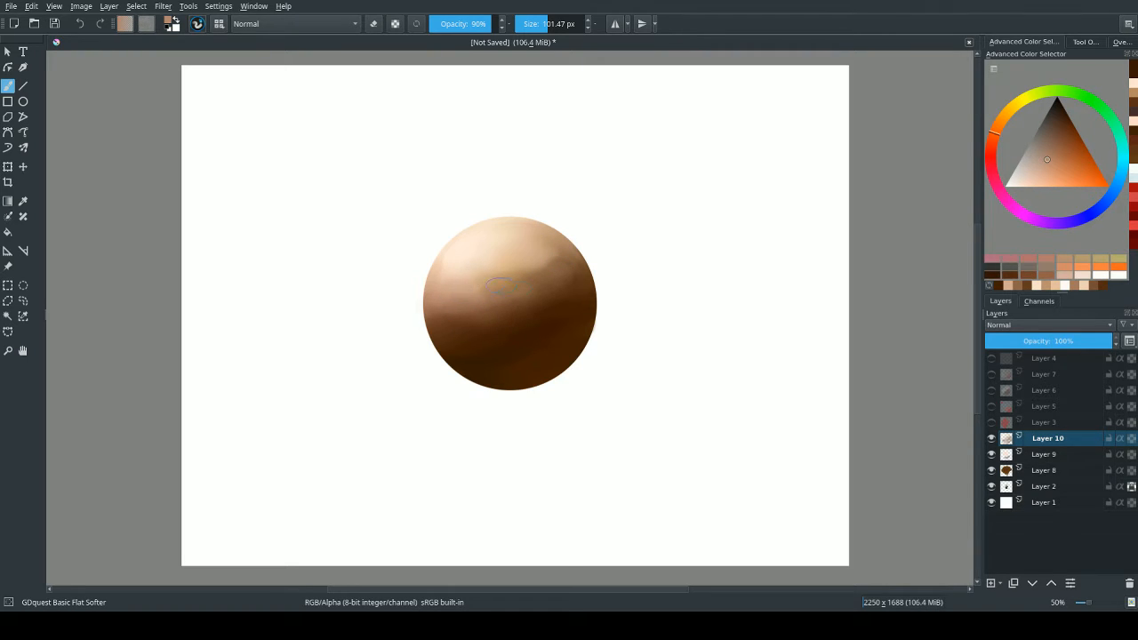
mouse_move(483, 277)
left_mouse_down()
mouse_move(528, 272)
mouse_move(533, 291)
mouse_move(458, 336)
mouse_move(472, 311)
mouse_move(512, 306)
mouse_move(531, 283)
mouse_move(533, 256)
mouse_move(562, 284)
mouse_move(555, 256)
mouse_move(568, 335)
mouse_move(497, 309)
mouse_move(522, 338)
mouse_move(433, 313)
mouse_move(448, 292)
mouse_move(469, 350)
mouse_move(444, 309)
mouse_move(508, 336)
mouse_move(521, 327)
mouse_move(503, 290)
mouse_move(541, 329)
mouse_move(535, 289)
mouse_move(553, 258)
mouse_move(518, 298)
mouse_move(556, 338)
mouse_move(557, 278)
left_mouse_up()
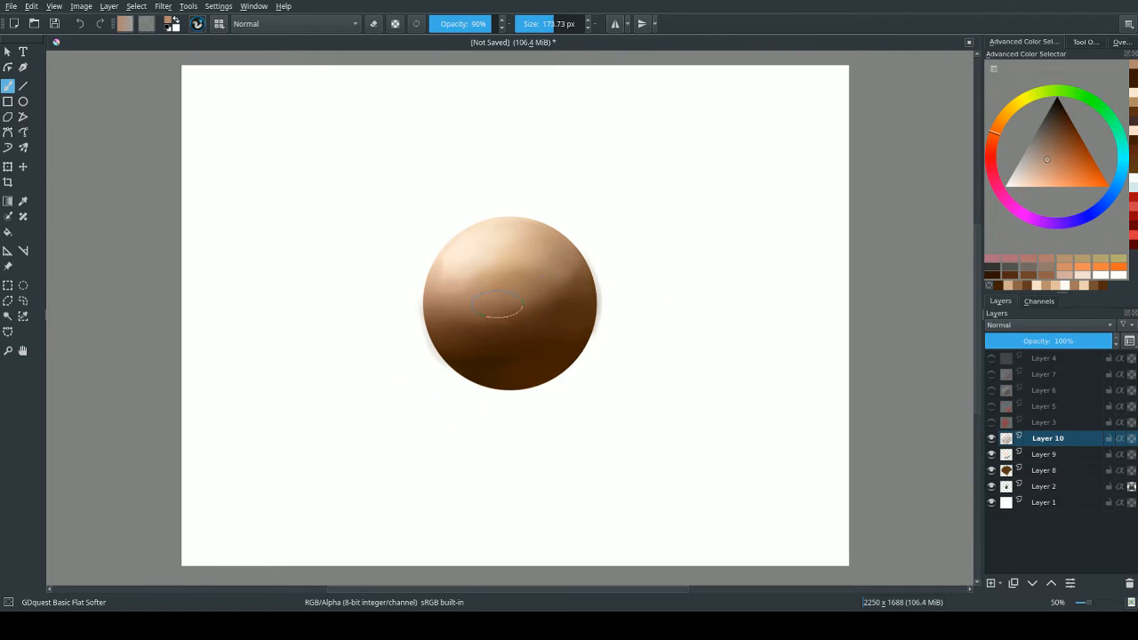
left_click(475, 360, "ctrl")
mouse_move(537, 365)
left_mouse_down()
mouse_move(561, 353)
mouse_move(483, 355)
left_mouse_up()
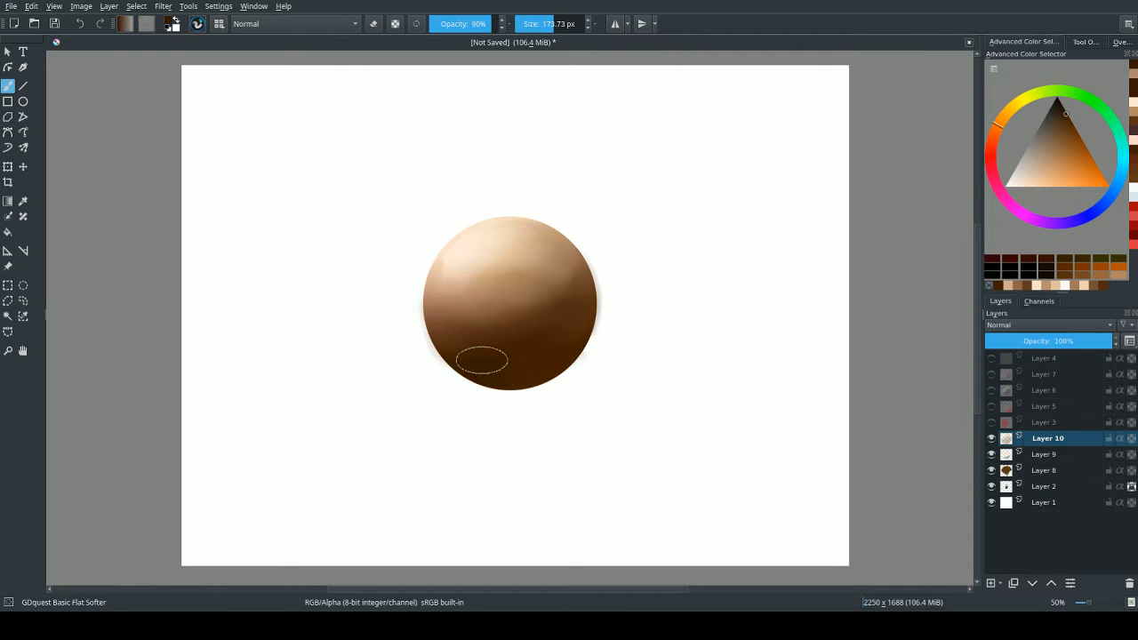
Reduce the brush to about 95 px and blend the midtones around the middle of the sphere on Layer 10.
left_click_drag(487, 259, 411, 260)
mouse_move(476, 282)
left_mouse_down()
mouse_move(503, 294)
mouse_move(489, 293)
left_mouse_up()
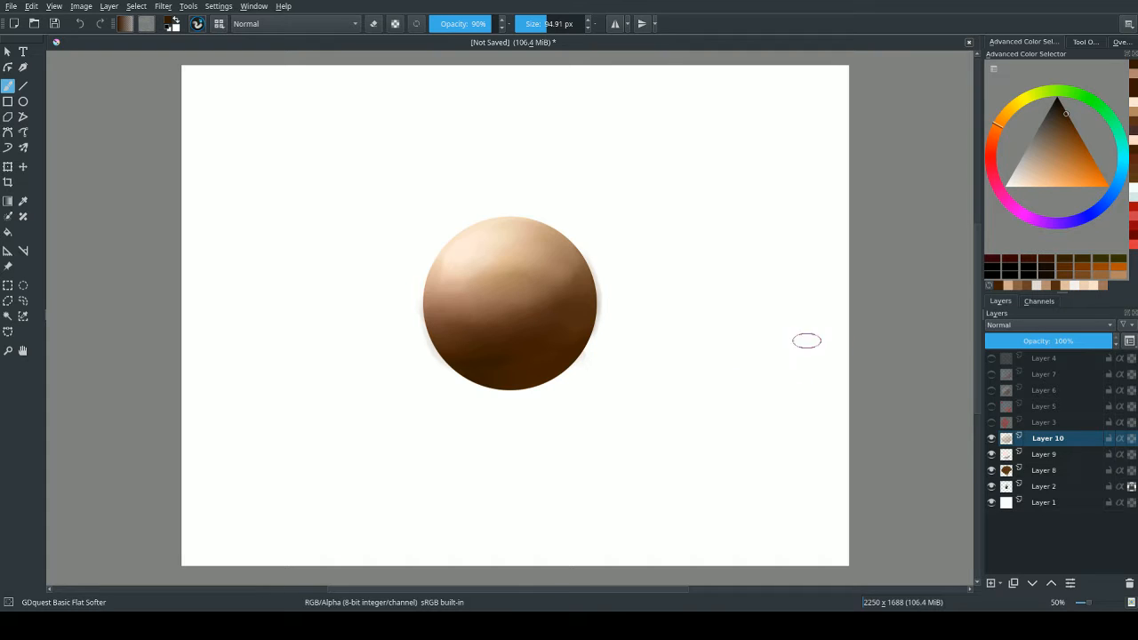
Toggle the visibility of Layers 2, 8, 9 and 10 to compare what each contributes to the sphere.
left_click(991, 487)
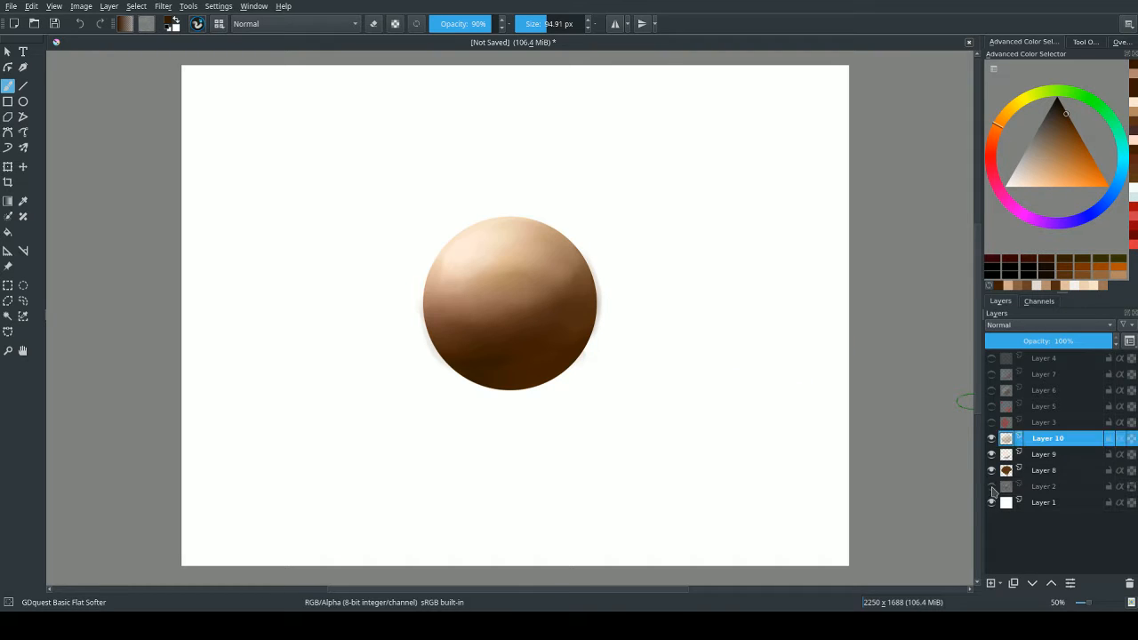
left_click(991, 487)
left_click(991, 471)
left_click(991, 471)
left_click(991, 471)
left_click(991, 455)
left_click(991, 440)
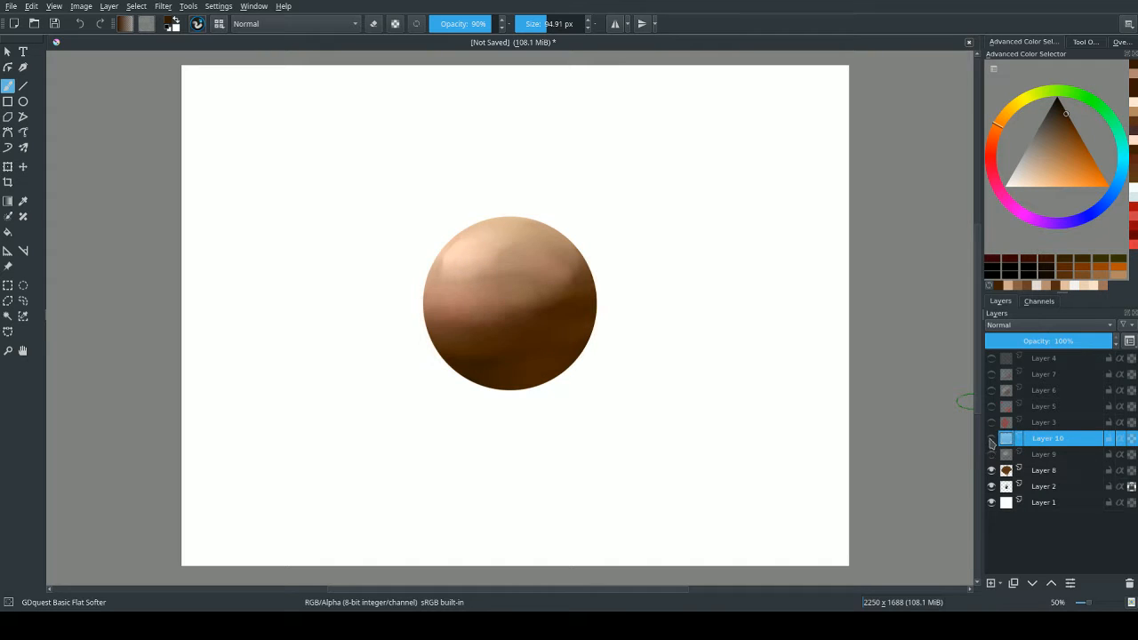
left_click(991, 455)
left_click(991, 440)
left_click(991, 442)
left_click(991, 443)
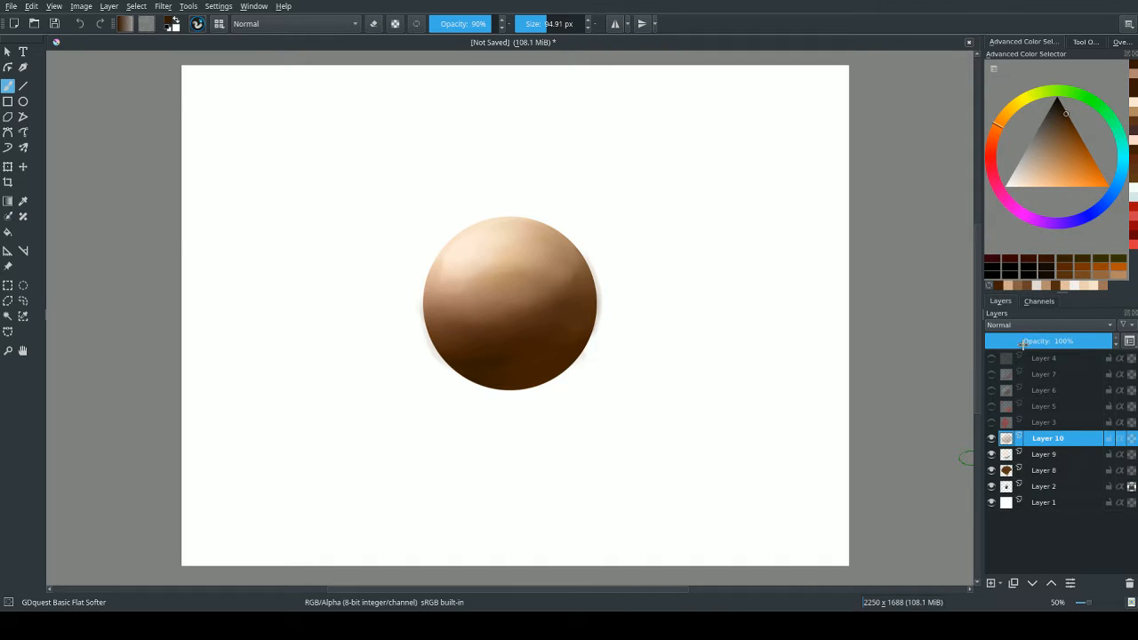
Reduce the brush to about 16 px, choose a medium blue and dab small marks in the middle of the sphere.
mouse_move(500, 294)
left_mouse_down()
mouse_move(450, 294)
mouse_move(504, 296)
left_mouse_up()
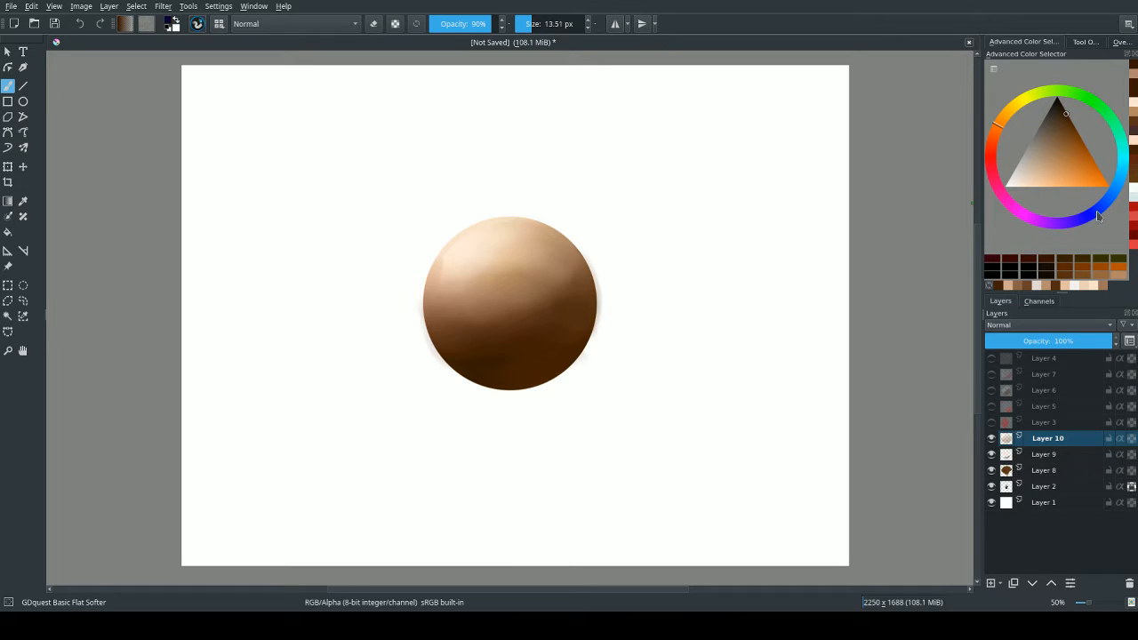
left_click_drag(1098, 216, 1113, 192)
left_click_drag(1060, 138, 1069, 164)
mouse_move(501, 294)
left_mouse_down()
mouse_move(493, 270)
mouse_move(519, 295)
left_mouse_up()
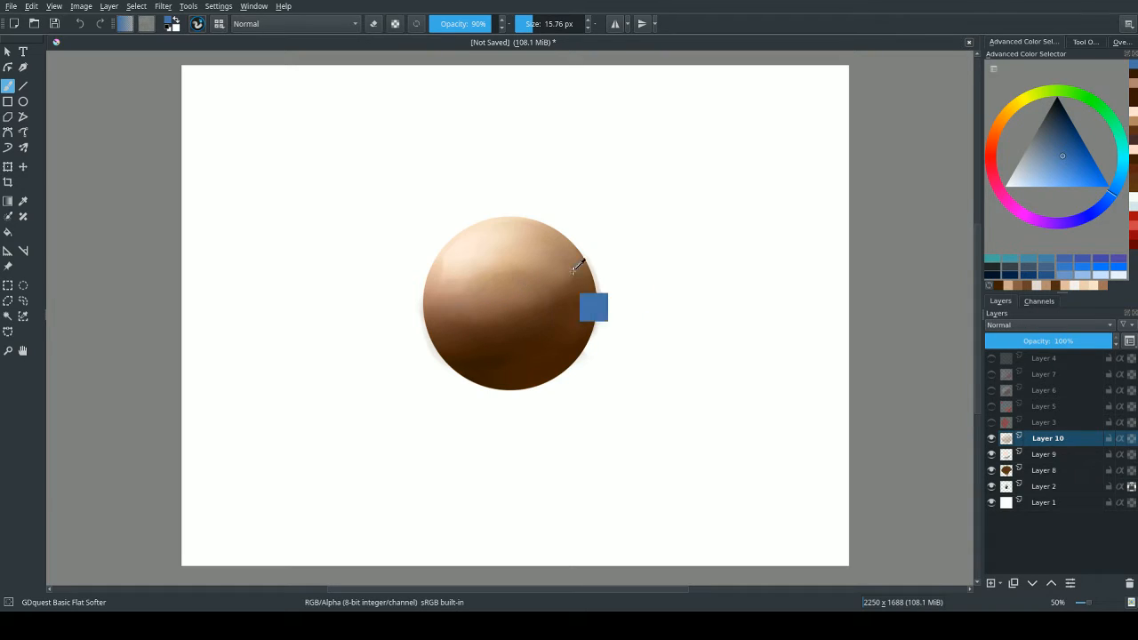
Paint small dark grey-blue marks in the lower shadow and sampled pale cream dots, about 19 px, over the central midtones.
left_click(1066, 135)
left_click_drag(1066, 127, 1051, 121)
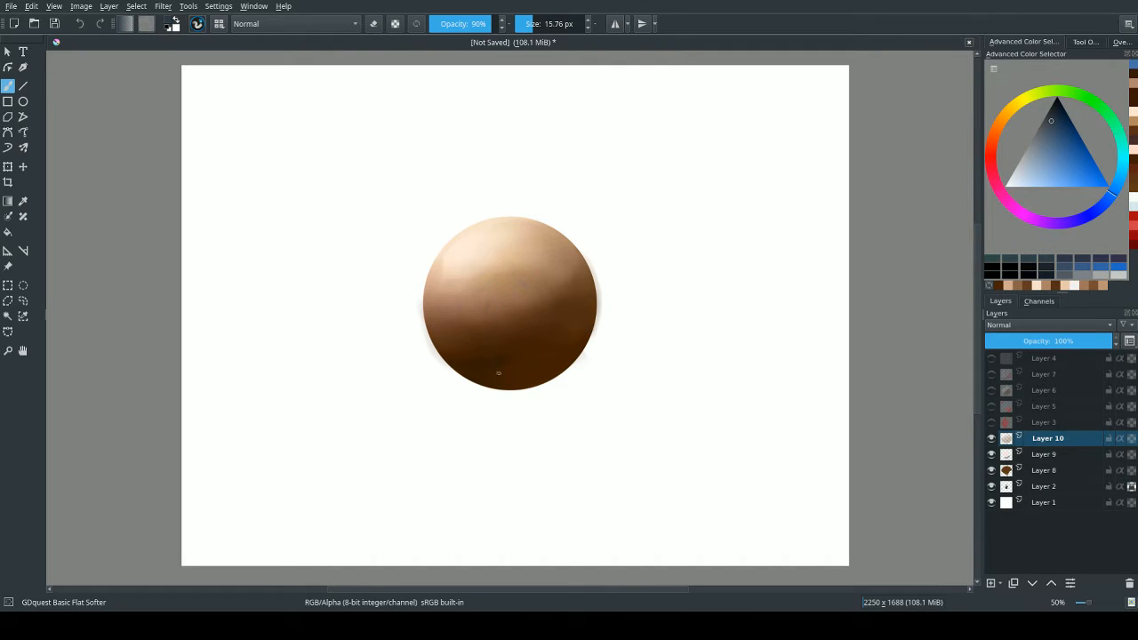
left_click_drag(498, 373, 504, 394)
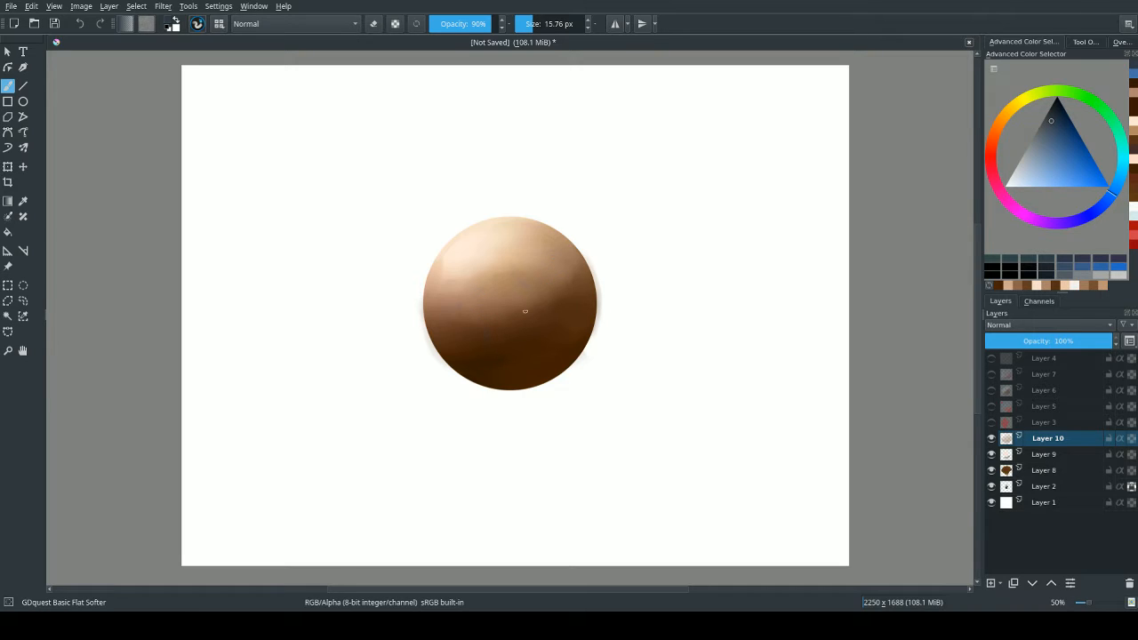
left_click(476, 254, "ctrl")
left_click_drag(470, 289, 478, 294)
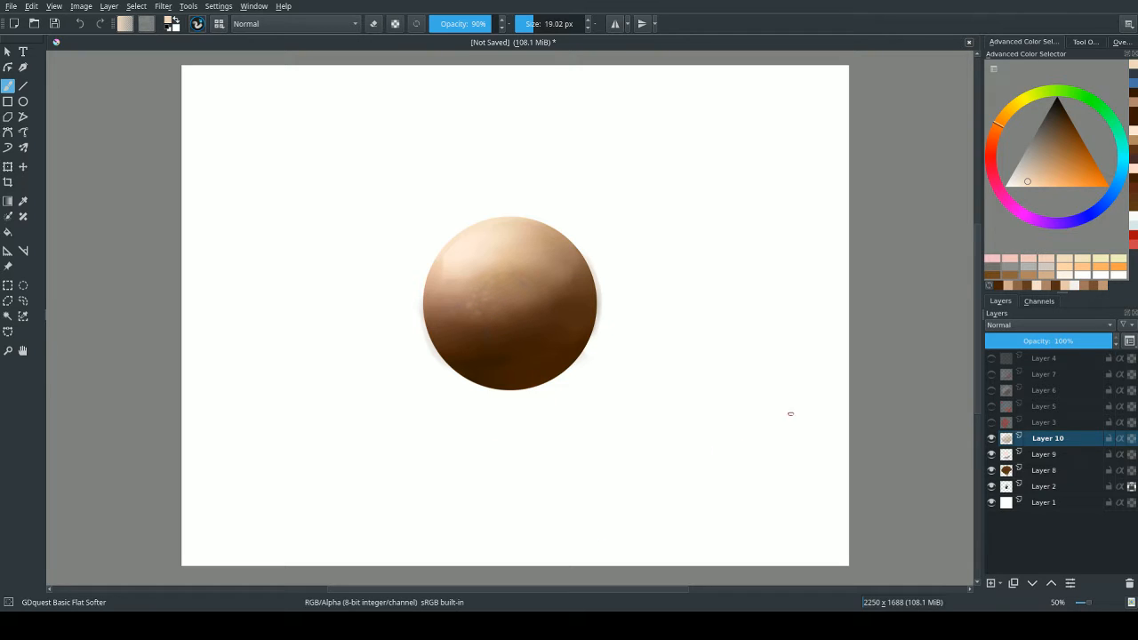
Choose a dark red, scribble test strokes about 86 px wide diagonally across the sphere, and undo them.
mouse_move(998, 138)
left_mouse_down()
mouse_move(994, 162)
mouse_move(993, 142)
mouse_move(993, 153)
mouse_move(1060, 151)
mouse_move(1067, 137)
left_mouse_up()
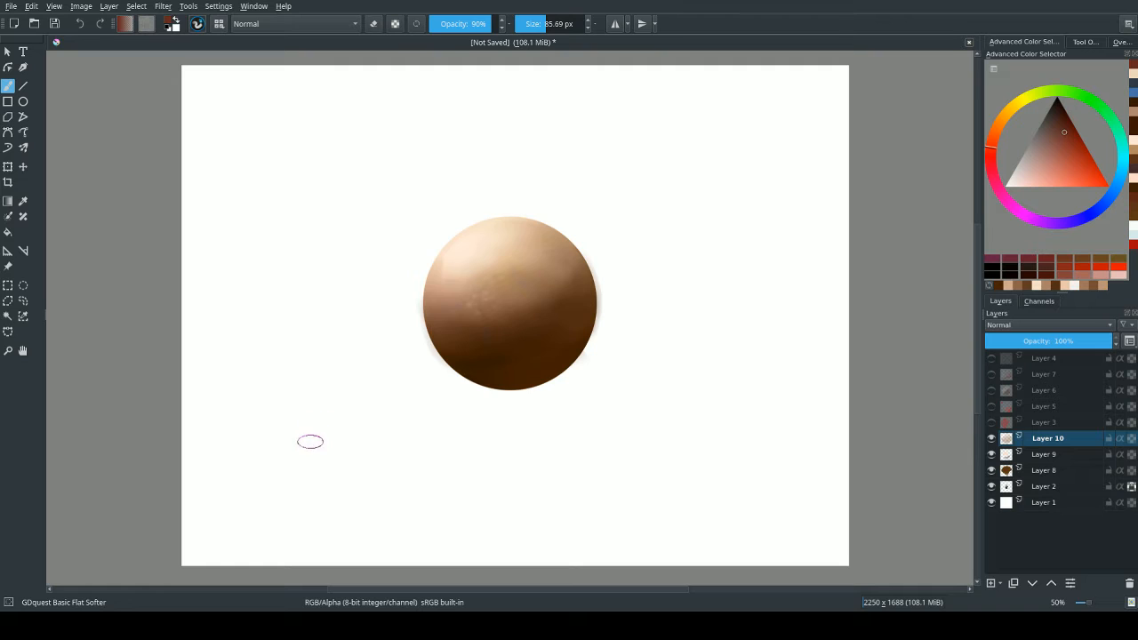
mouse_move(327, 437)
left_mouse_down()
mouse_move(431, 319)
mouse_move(632, 205)
mouse_move(395, 386)
mouse_move(576, 252)
mouse_move(480, 393)
mouse_move(454, 483)
left_mouse_up()
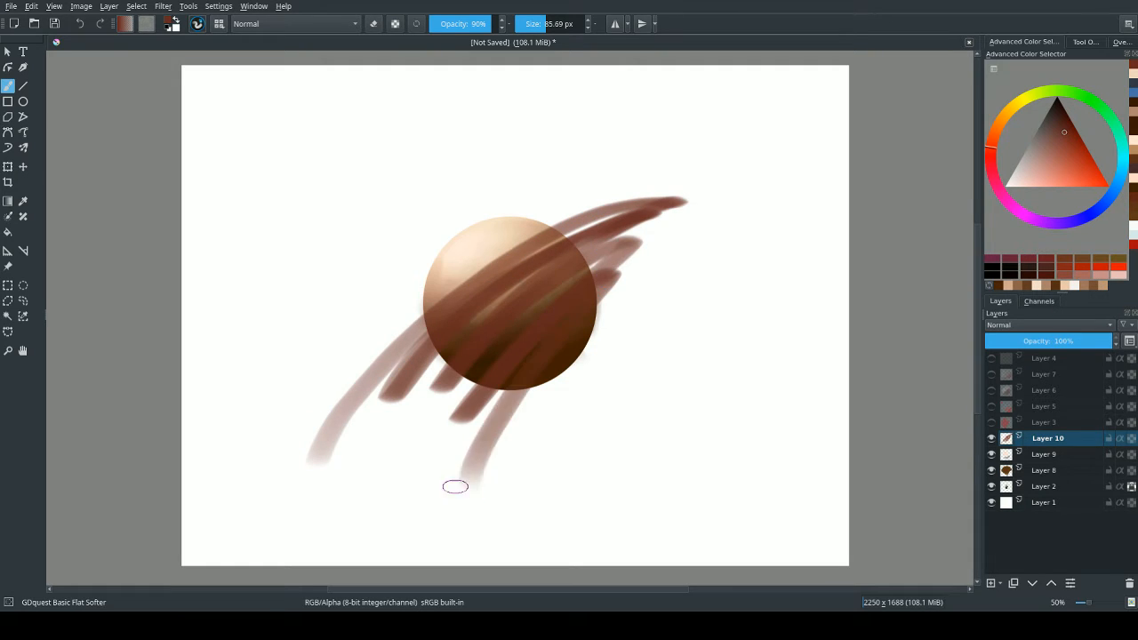
key("ctrl+z")
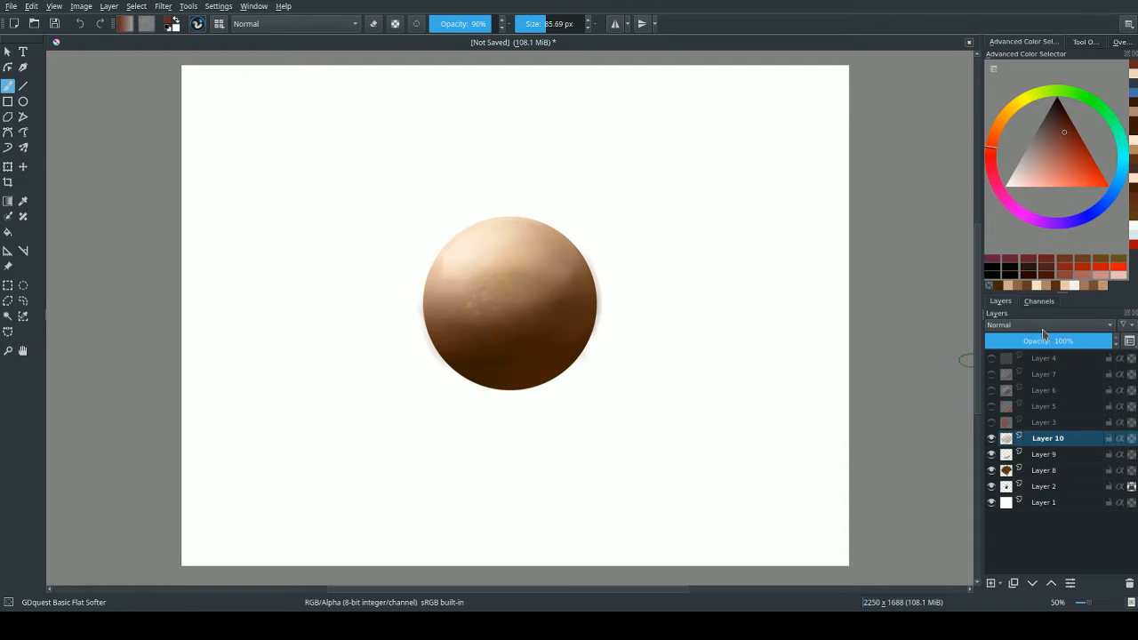
Try the Overlay blending mode on Layer 10, then restore it to Normal.
key("alt+shift+o")
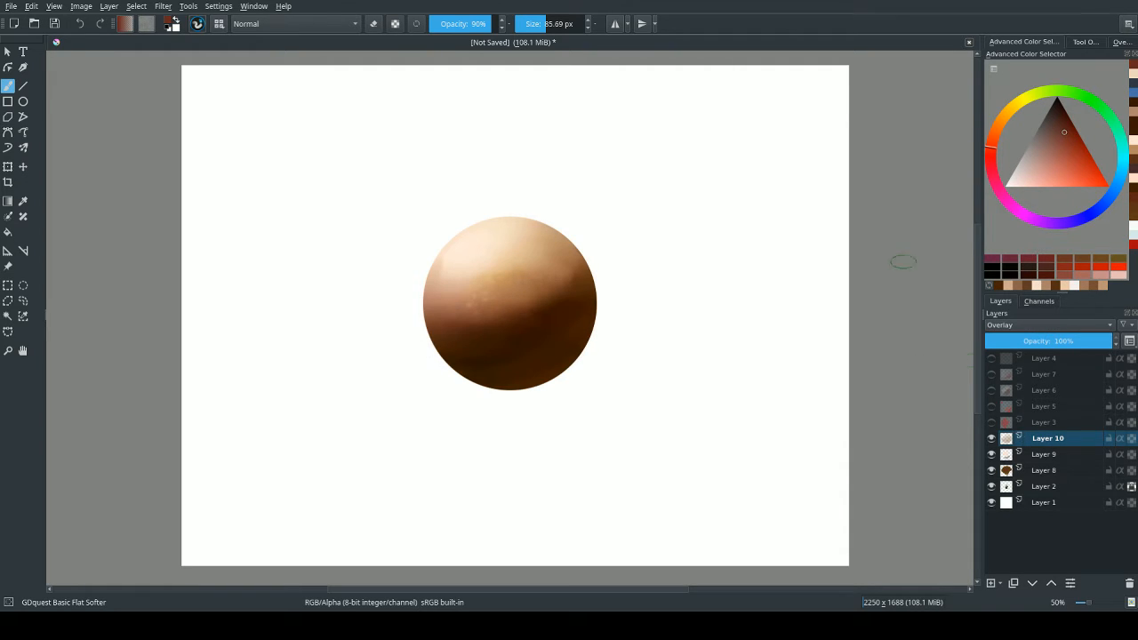
key("alt+shift+n")
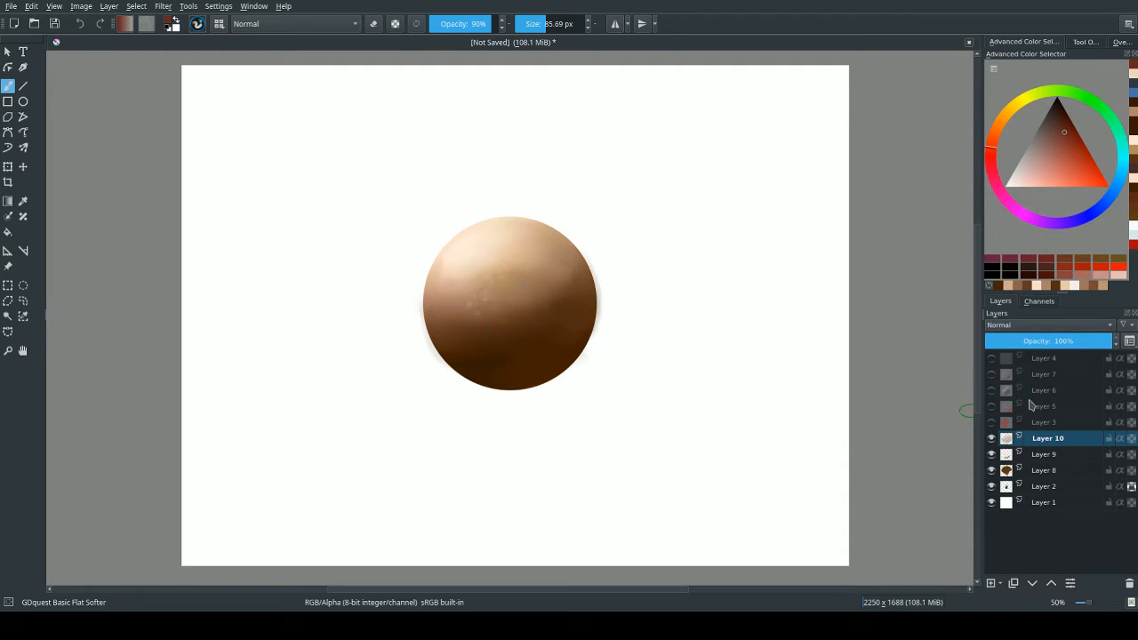
Add a paint layer above Layer 10, set it to Overlay, and choose the GDquest Airbrush brush.
left_click(989, 581)
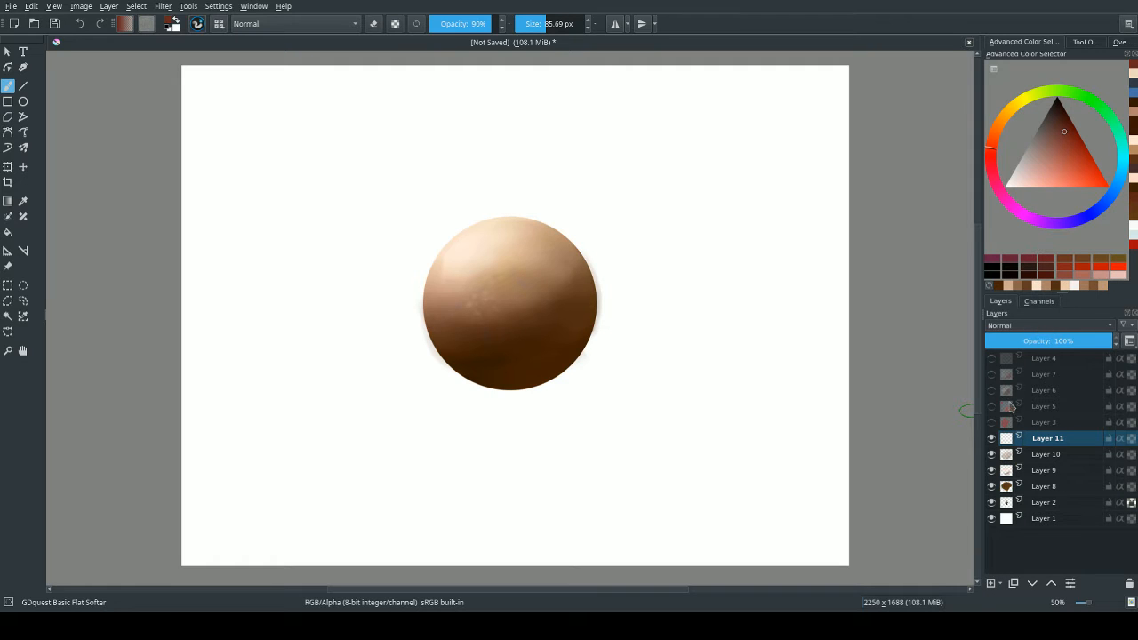
key("alt+shift+o")
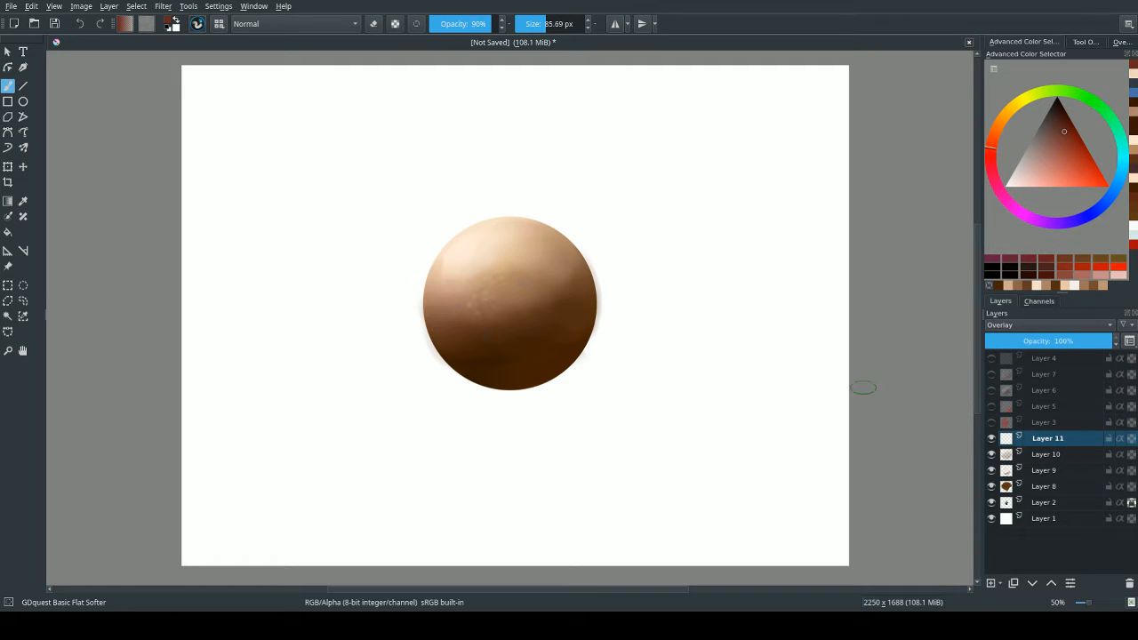
right_click(478, 255)
left_click(493, 156)
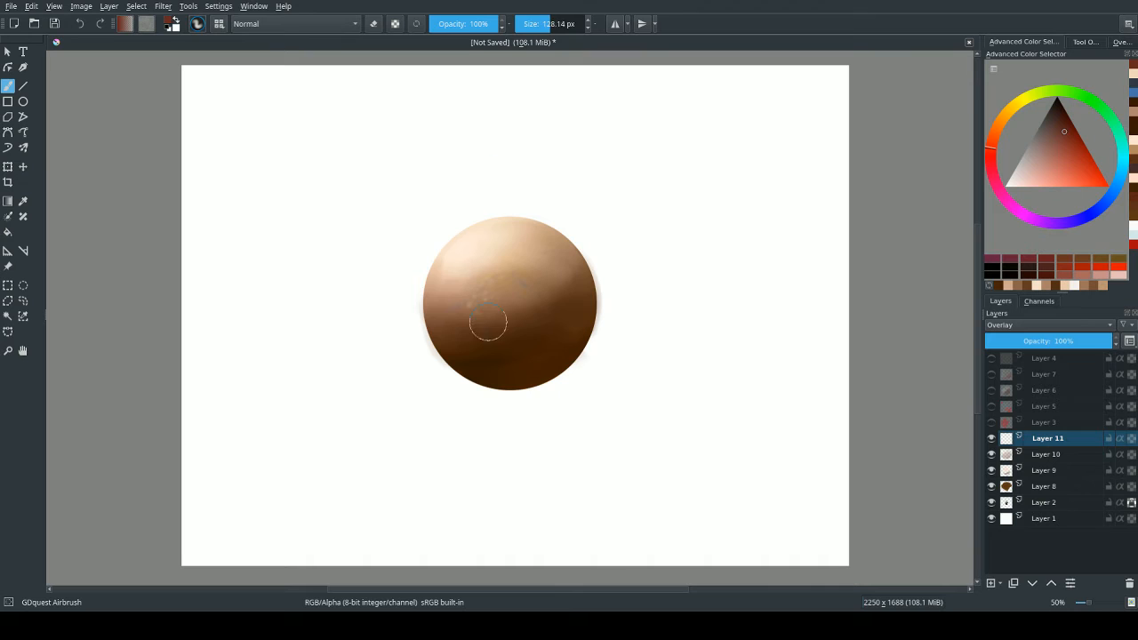
Enlarge the airbrush to about 333 px and test dark red glazing over the sphere's midtones, undoing the excess strokes.
left_click_drag(488, 321, 604, 322)
mouse_move(465, 281)
left_mouse_down()
mouse_move(466, 313)
mouse_move(480, 272)
mouse_move(446, 316)
mouse_move(485, 256)
mouse_move(484, 302)
mouse_move(463, 273)
mouse_move(457, 321)
mouse_move(510, 282)
mouse_move(399, 362)
mouse_move(479, 250)
mouse_move(460, 281)
mouse_move(555, 302)
mouse_move(446, 290)
mouse_move(449, 306)
mouse_move(527, 272)
mouse_move(542, 290)
mouse_move(672, 221)
mouse_move(428, 403)
mouse_move(446, 363)
mouse_move(497, 335)
mouse_move(449, 326)
mouse_move(437, 286)
mouse_move(433, 303)
mouse_move(514, 260)
mouse_move(524, 300)
mouse_move(501, 417)
mouse_move(487, 345)
mouse_move(546, 264)
mouse_move(442, 358)
left_mouse_up()
key("ctrl+z")
key("ctrl+z")
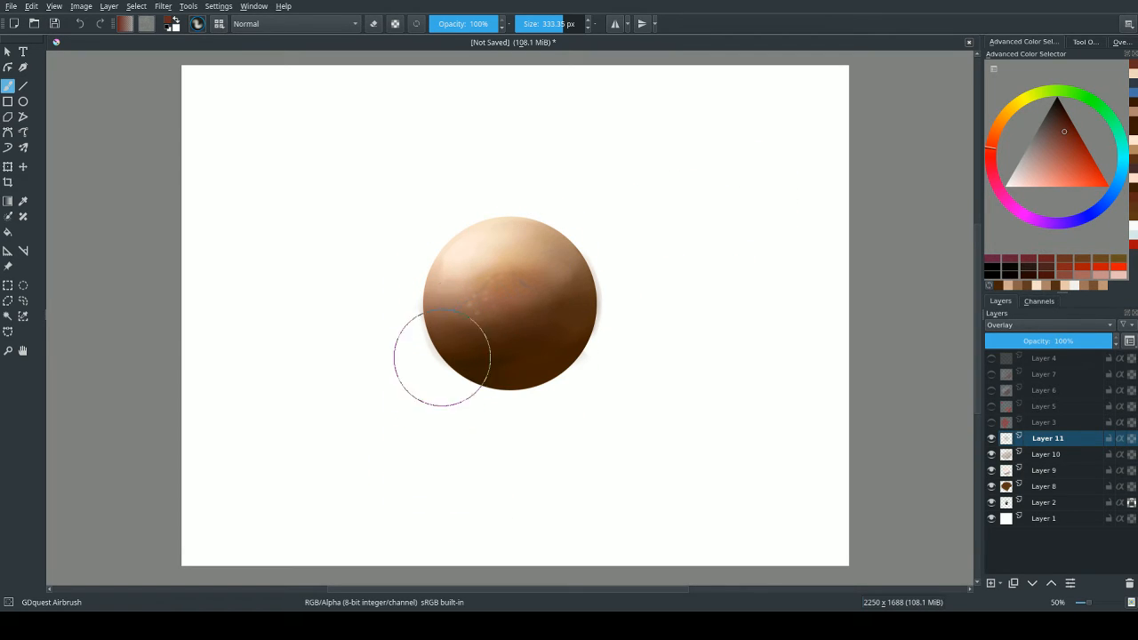
key("ctrl+z")
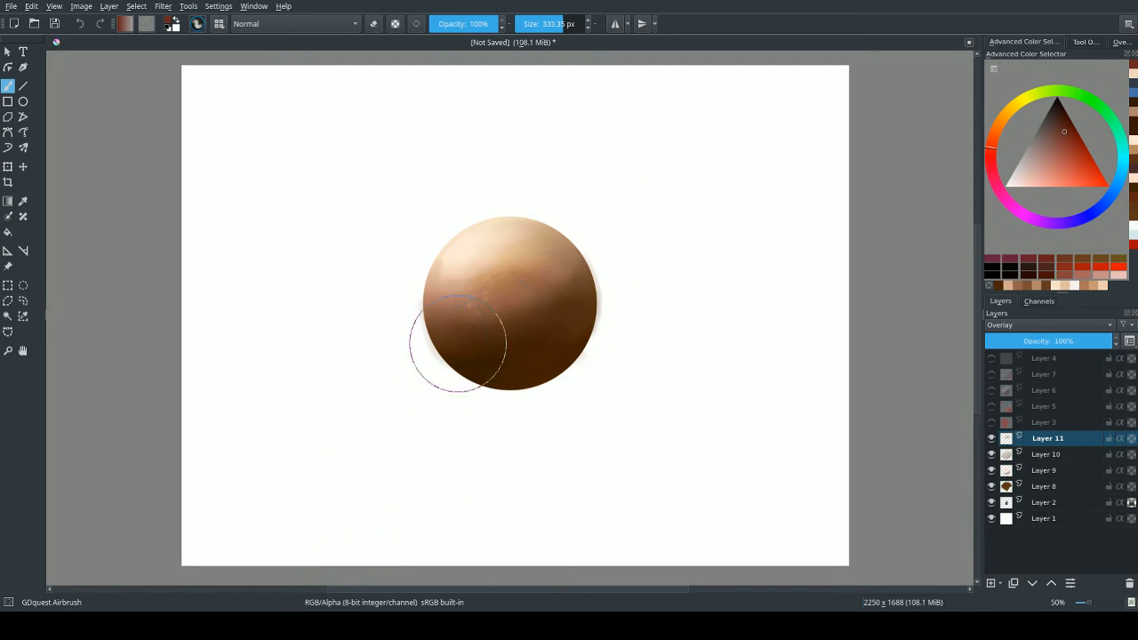
Try several dark red airbrush strokes across the light-to-shadow transition and the lower edge of the sphere, undoing each one.
mouse_move(429, 406)
left_mouse_down()
mouse_move(657, 226)
mouse_move(454, 351)
mouse_move(383, 503)
left_mouse_up()
key("ctrl+z")
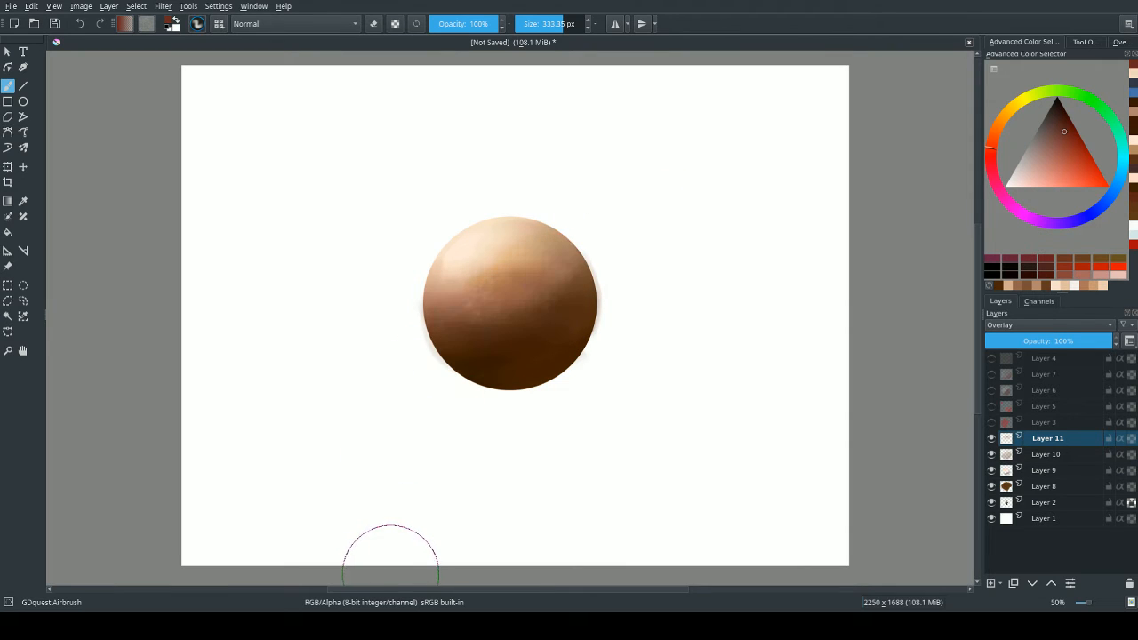
mouse_move(392, 441)
left_mouse_down()
mouse_move(633, 220)
mouse_move(454, 331)
mouse_move(547, 287)
mouse_move(430, 438)
left_mouse_up()
key("ctrl+z")
mouse_move(440, 343)
left_mouse_down()
mouse_move(574, 249)
mouse_move(471, 330)
mouse_move(648, 224)
mouse_move(463, 337)
mouse_move(393, 413)
left_mouse_up()
key("ctrl+z")
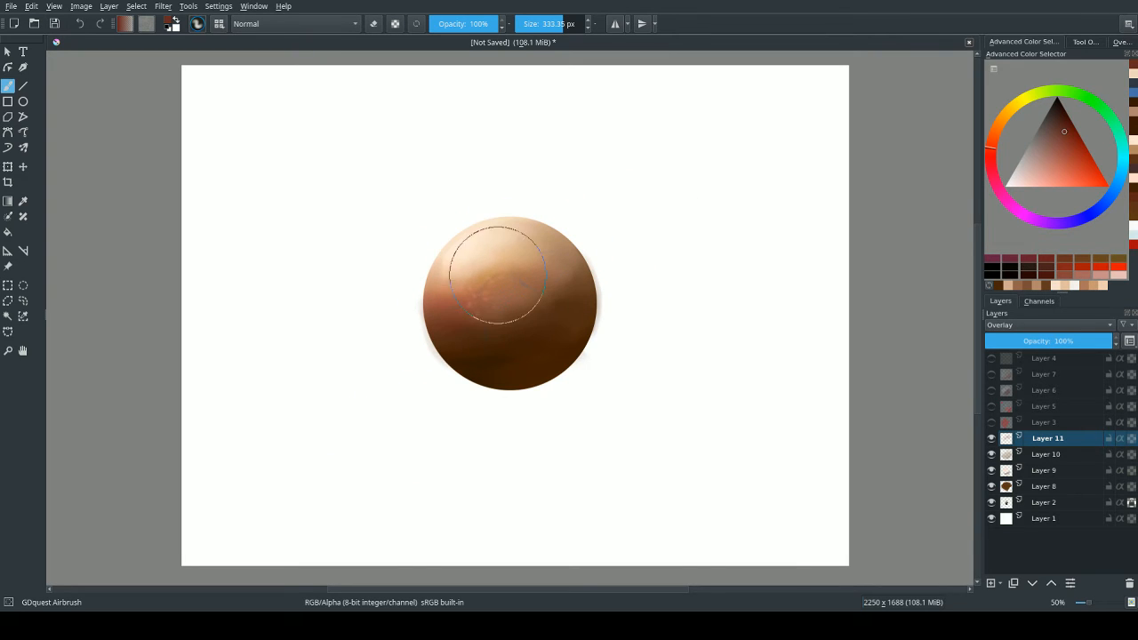
mouse_move(478, 297)
left_mouse_down()
mouse_move(534, 311)
mouse_move(444, 287)
mouse_move(449, 277)
mouse_move(499, 275)
mouse_move(534, 349)
mouse_move(438, 338)
left_mouse_up()
key("ctrl+z")
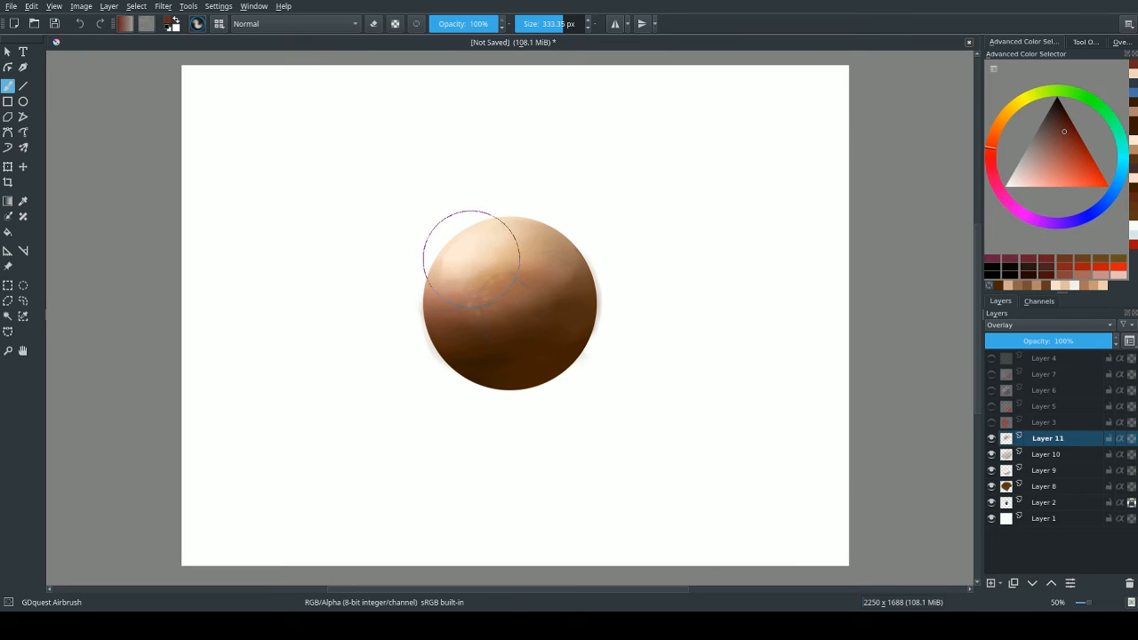
key("ctrl+z")
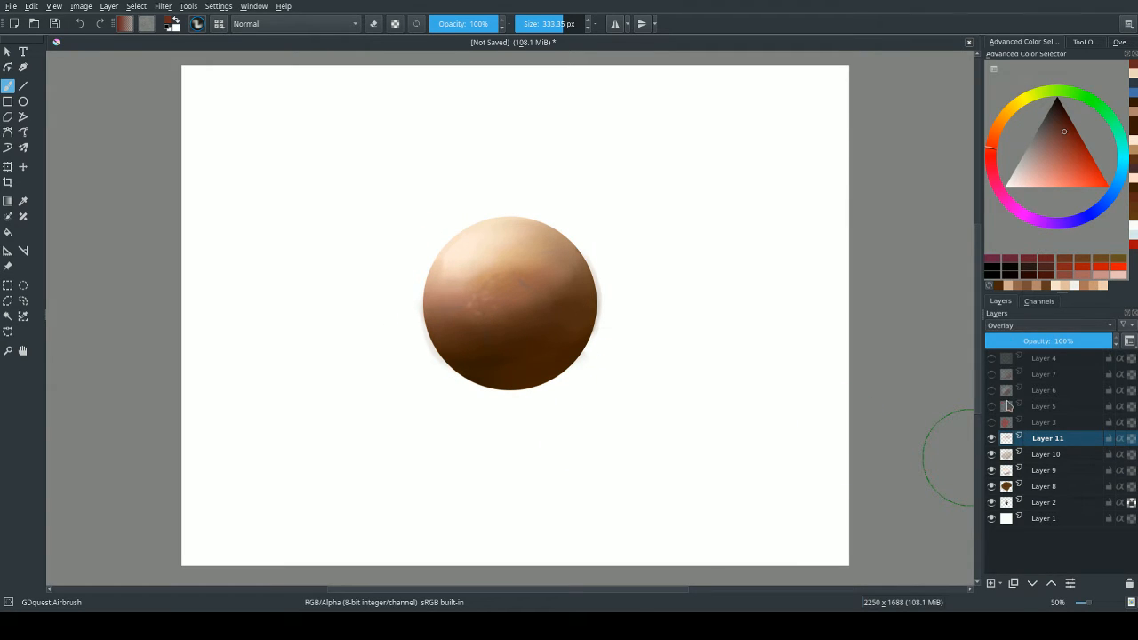
key("ctrl+z")
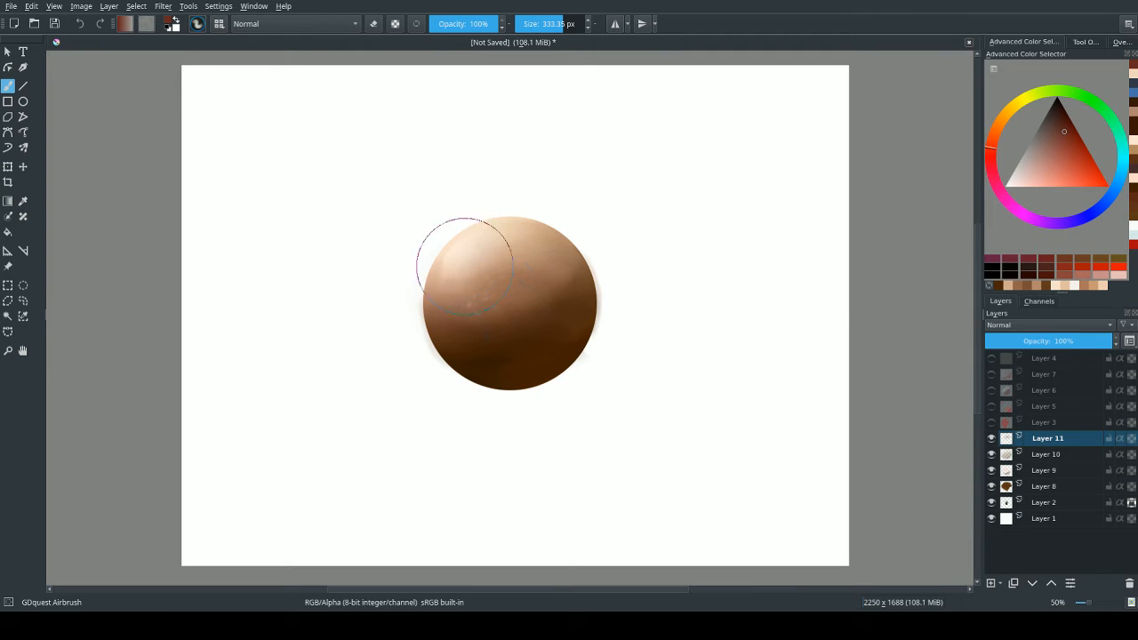
Glaze dark red over the sphere's midtone band on Layer 11 in Overlay mode, undoing the last surplus strokes.
mouse_move(478, 275)
left_mouse_down()
mouse_move(475, 321)
mouse_move(518, 285)
mouse_move(470, 303)
mouse_move(456, 274)
mouse_move(460, 313)
mouse_move(528, 292)
left_mouse_up()
mouse_move(460, 278)
left_mouse_down()
mouse_move(544, 266)
mouse_move(467, 277)
mouse_move(472, 306)
mouse_move(530, 286)
mouse_move(541, 269)
mouse_move(490, 285)
mouse_move(455, 272)
mouse_move(464, 316)
mouse_move(478, 308)
mouse_move(467, 275)
mouse_move(457, 315)
mouse_move(471, 309)
mouse_move(546, 343)
left_mouse_up()
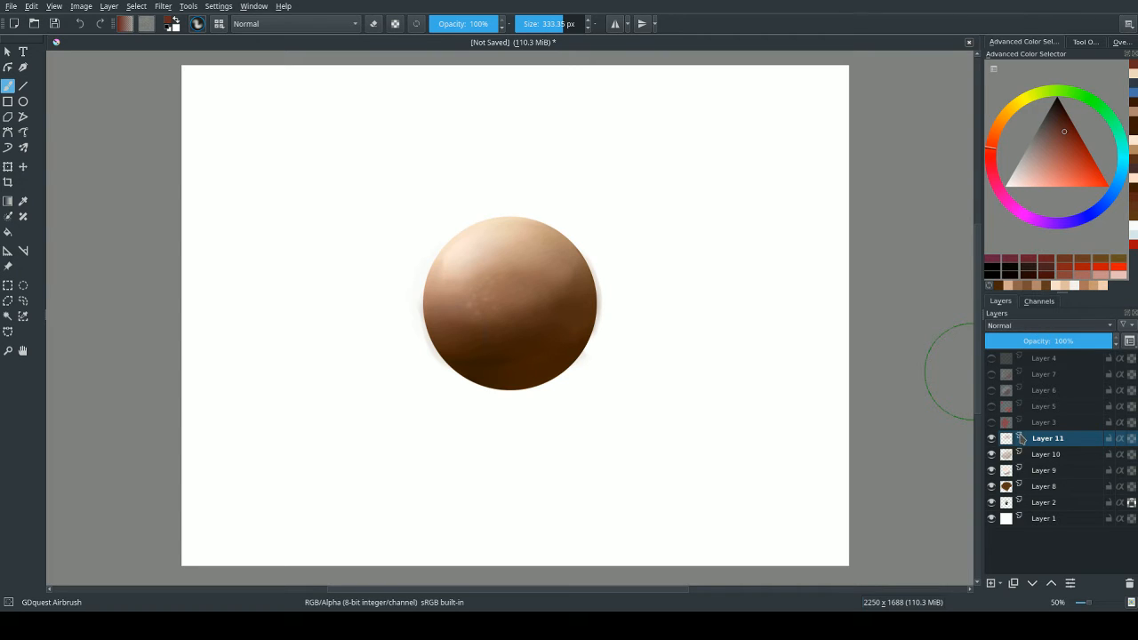
key("alt+shift+o")
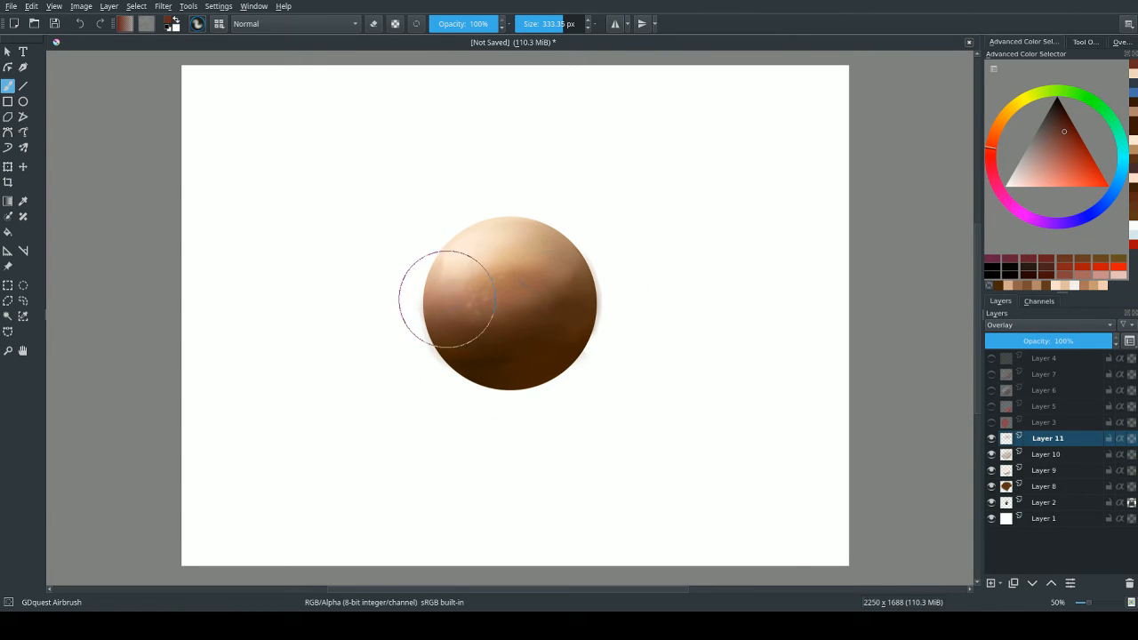
mouse_move(447, 298)
left_mouse_down()
mouse_move(485, 328)
mouse_move(440, 318)
mouse_move(447, 287)
mouse_move(515, 365)
left_mouse_up()
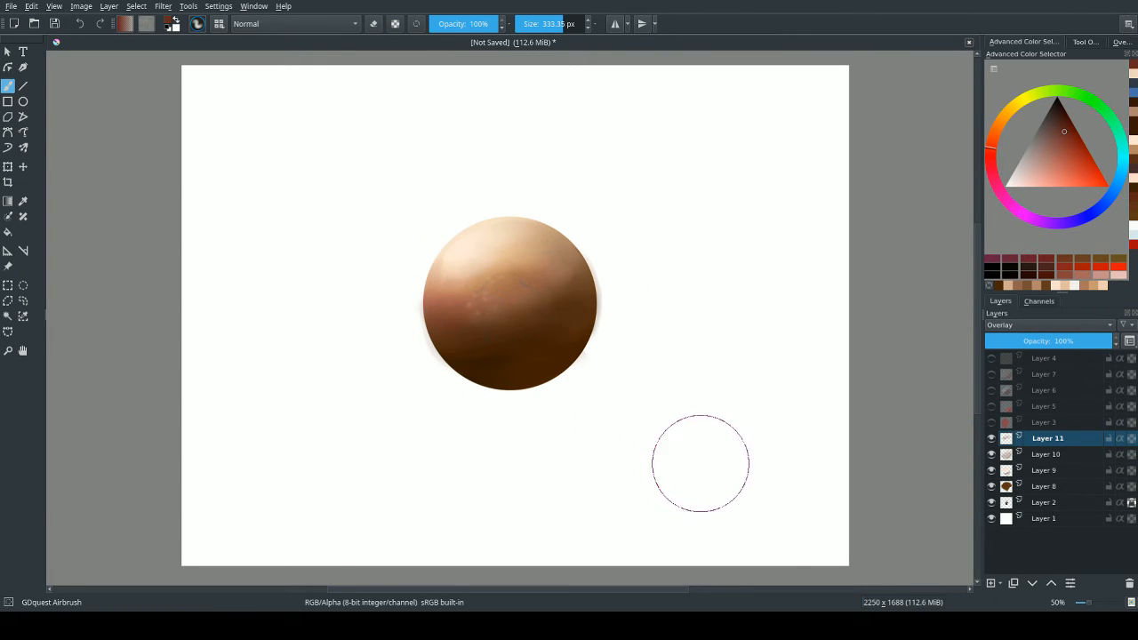
mouse_move(463, 293)
left_mouse_down()
mouse_move(467, 330)
mouse_move(500, 296)
left_mouse_up()
key("ctrl+z")
key("ctrl+z")
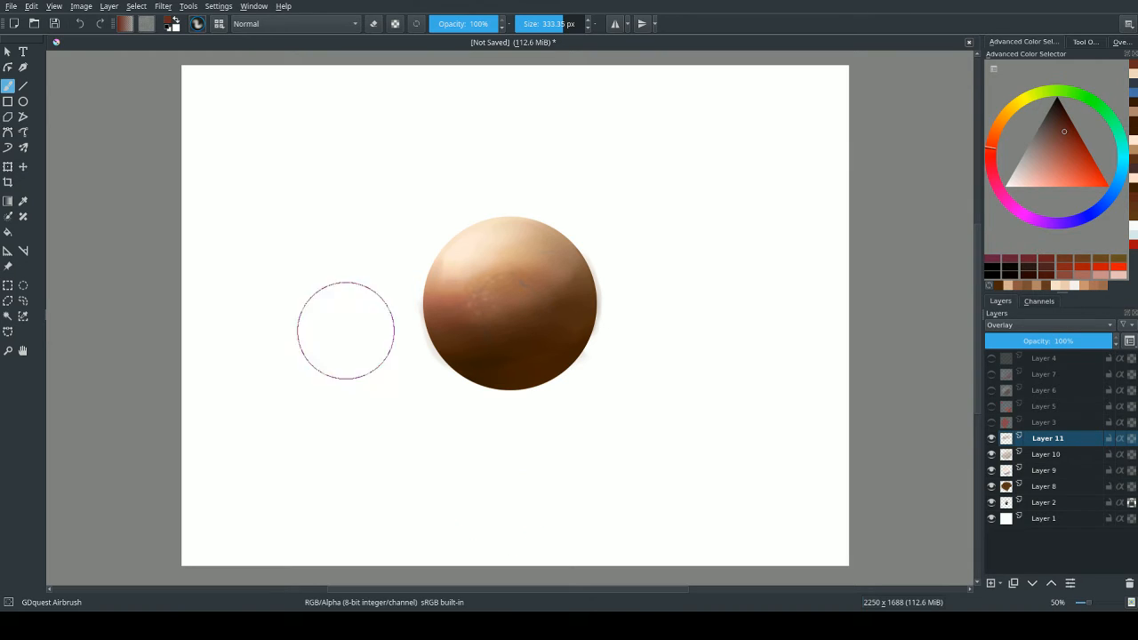
Sample the pale cream highlight colour and airbrush it across the upper light area of the sphere on Layer 11.
left_click(462, 261, "ctrl")
left_click(465, 254, "ctrl")
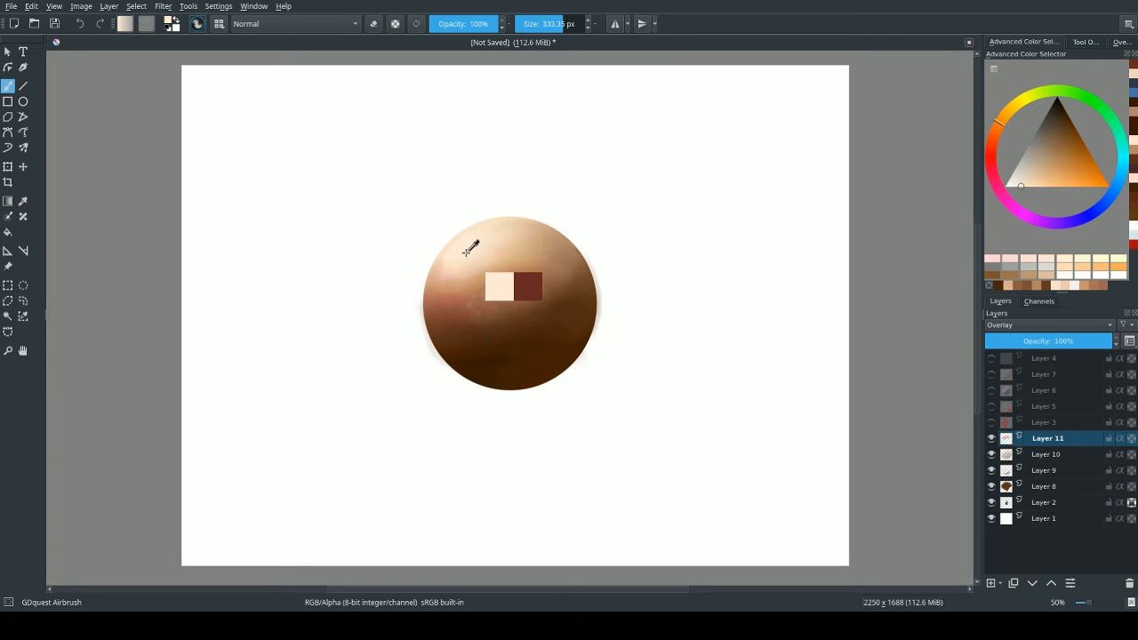
left_click(465, 247, "ctrl")
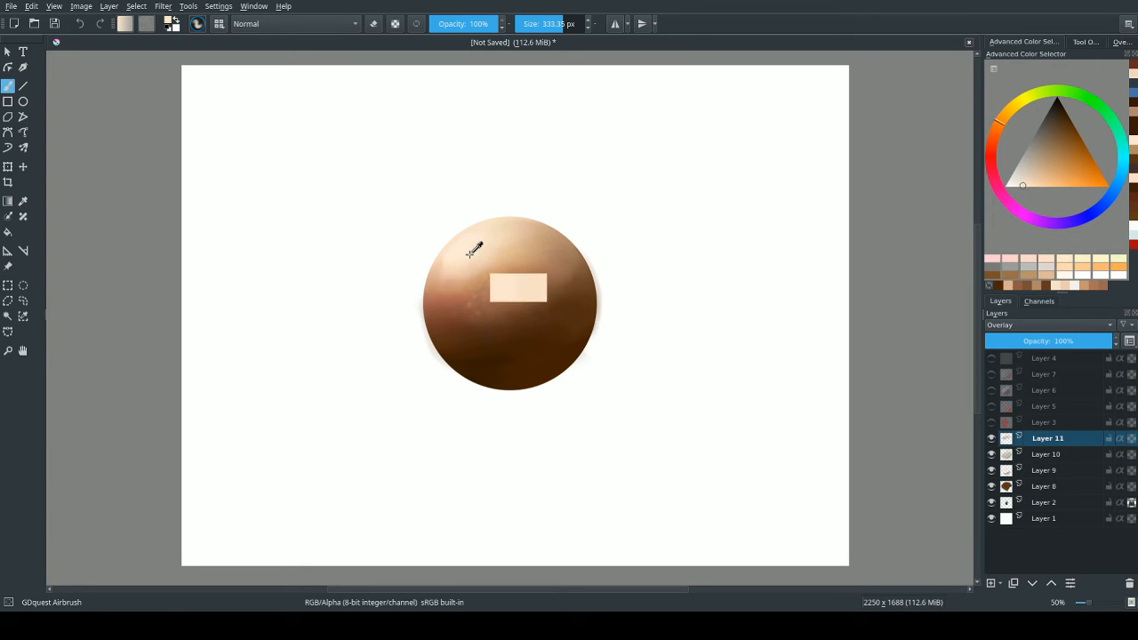
mouse_move(459, 260)
left_mouse_down()
mouse_move(444, 286)
mouse_move(457, 267)
mouse_move(536, 240)
mouse_move(464, 261)
mouse_move(519, 224)
mouse_move(472, 243)
mouse_move(444, 277)
mouse_move(465, 247)
mouse_move(477, 250)
mouse_move(462, 345)
mouse_move(489, 364)
mouse_move(494, 314)
mouse_move(527, 275)
mouse_move(385, 365)
mouse_move(456, 274)
mouse_move(465, 246)
mouse_move(453, 249)
mouse_move(410, 310)
mouse_move(450, 258)
mouse_move(441, 269)
mouse_move(475, 252)
mouse_move(463, 248)
mouse_move(559, 252)
mouse_move(551, 258)
left_mouse_up()
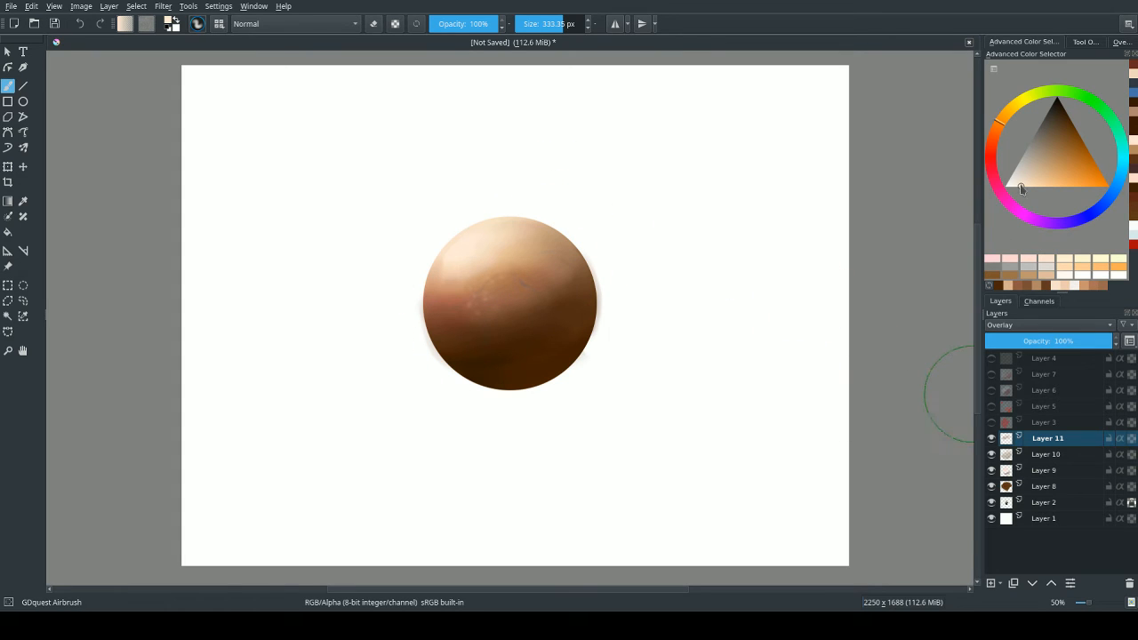
Add a Normal layer above Layer 11 and airbrush a black patch on the blank canvas to the right of the sphere.
left_click_drag(1019, 189, 1007, 189)
left_click(989, 585)
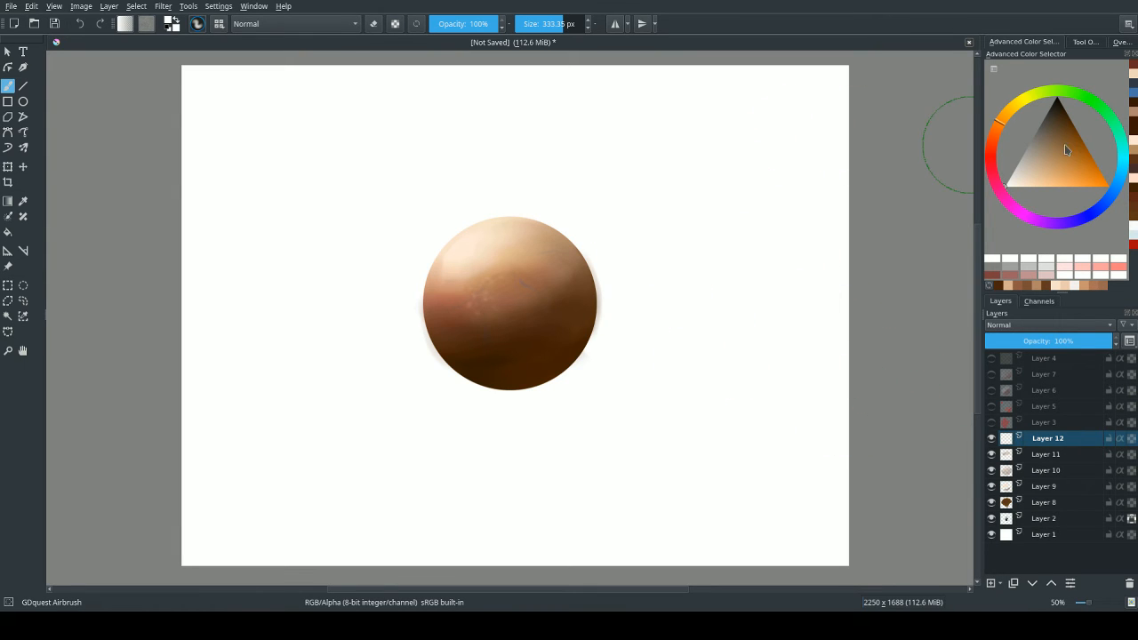
left_click_drag(1066, 151, 1057, 99)
mouse_move(696, 213)
left_mouse_down()
mouse_move(703, 261)
mouse_move(747, 234)
mouse_move(769, 175)
left_mouse_up()
Switch to the GDquest Basic Flat Softer brush, enlarge it to about 171 px and extend the black patch with broad strokes.
right_click(762, 186)
left_click(732, 257)
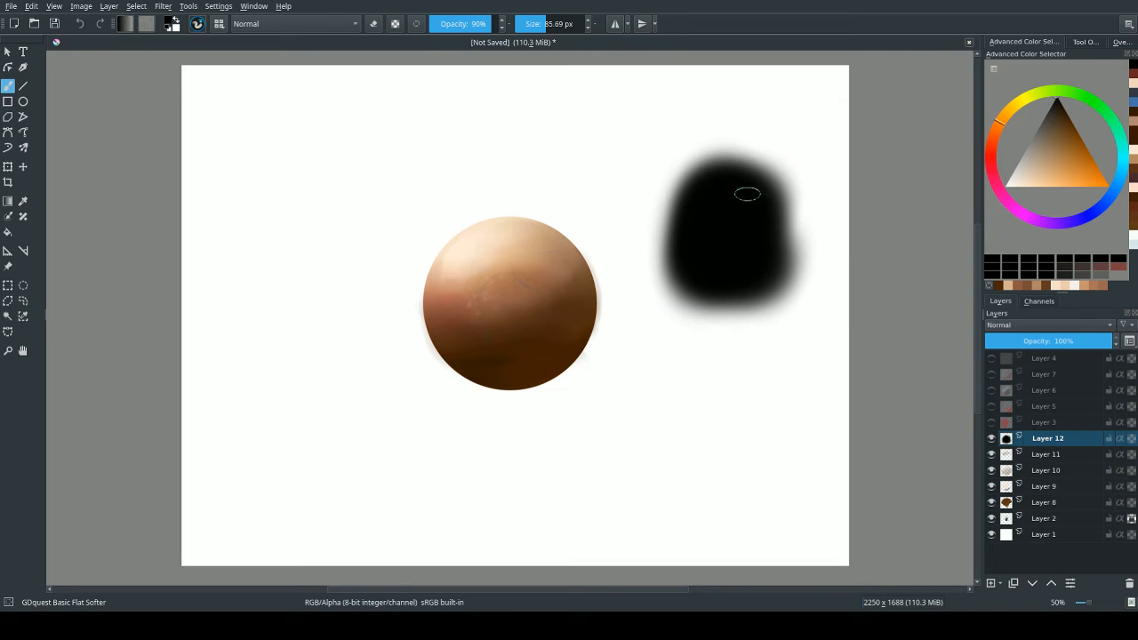
left_click_drag(728, 242, 753, 243, "shift")
mouse_move(674, 196)
left_mouse_down()
mouse_move(669, 295)
mouse_move(695, 265)
mouse_move(721, 303)
mouse_move(775, 245)
mouse_move(781, 266)
mouse_move(725, 140)
mouse_move(751, 135)
mouse_move(706, 316)
mouse_move(761, 336)
left_mouse_up()
Paint a white oval inside the black patch and select the GDquest Basic Fill Directional brush to brighten its centre.
left_click_drag(1033, 175, 1004, 185)
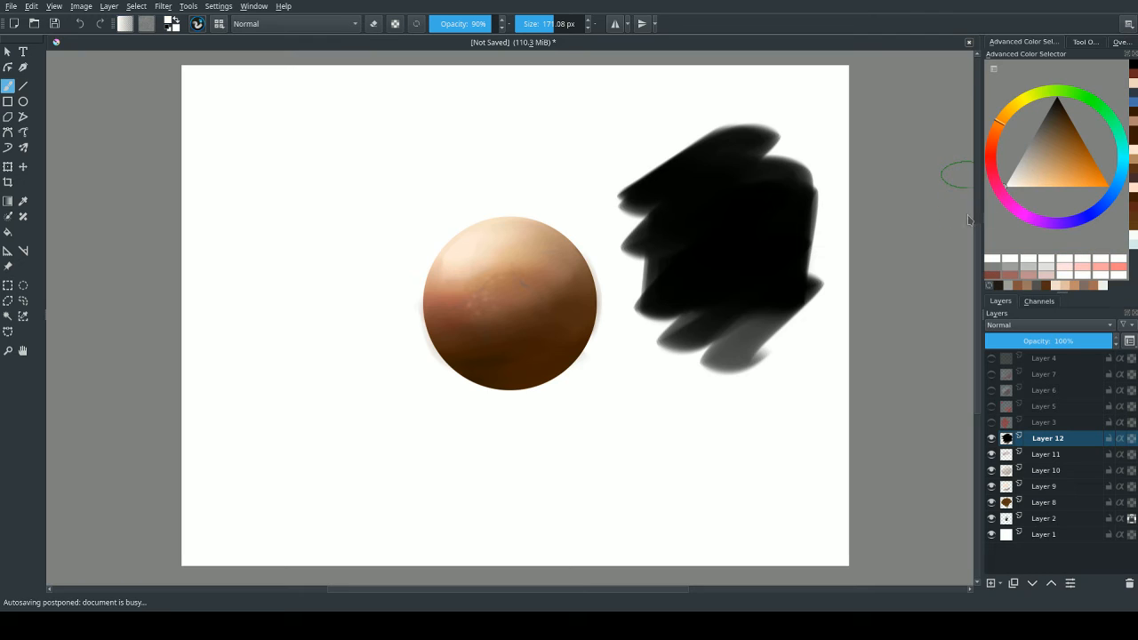
mouse_move(734, 230)
left_mouse_down()
mouse_move(741, 257)
mouse_move(727, 259)
mouse_move(711, 219)
mouse_move(754, 207)
mouse_move(693, 238)
mouse_move(765, 244)
mouse_move(698, 204)
mouse_move(712, 248)
left_mouse_up()
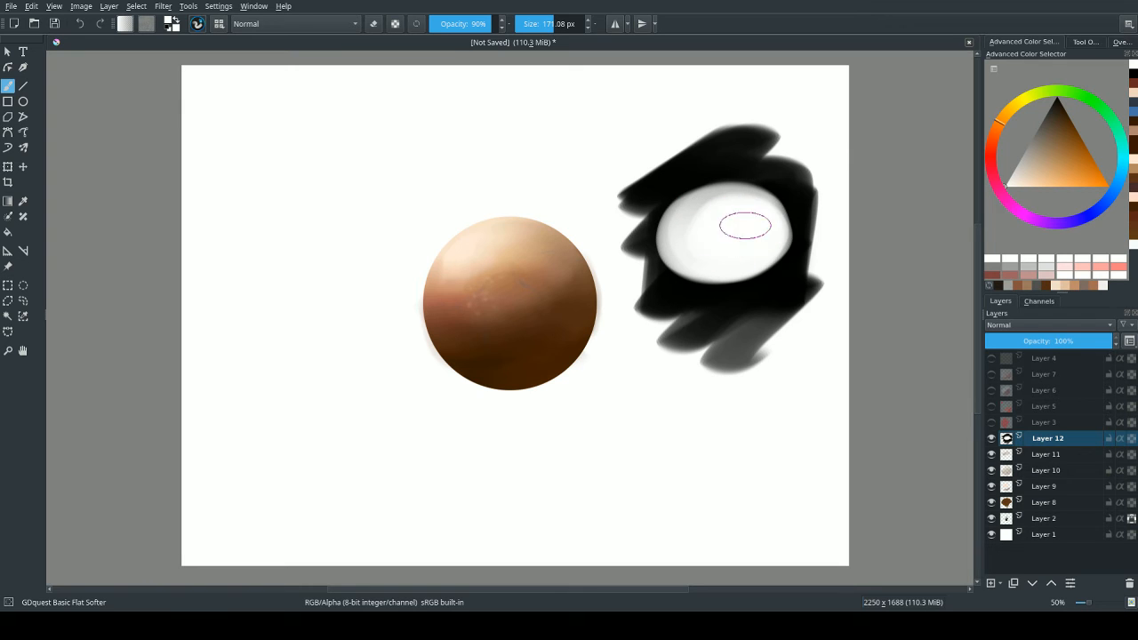
right_click(821, 164)
left_click(770, 233)
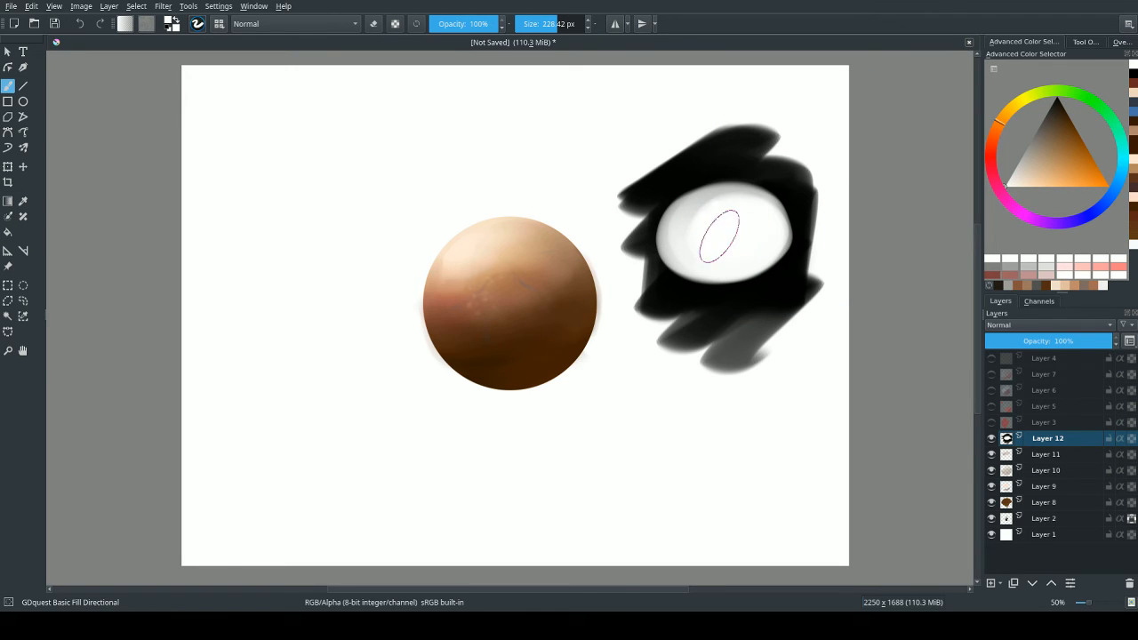
Return to the GDquest Basic Flat Softer brush, sample a light grey and dab it over the patch's upper-left edge.
right_click(762, 254)
left_click(725, 302)
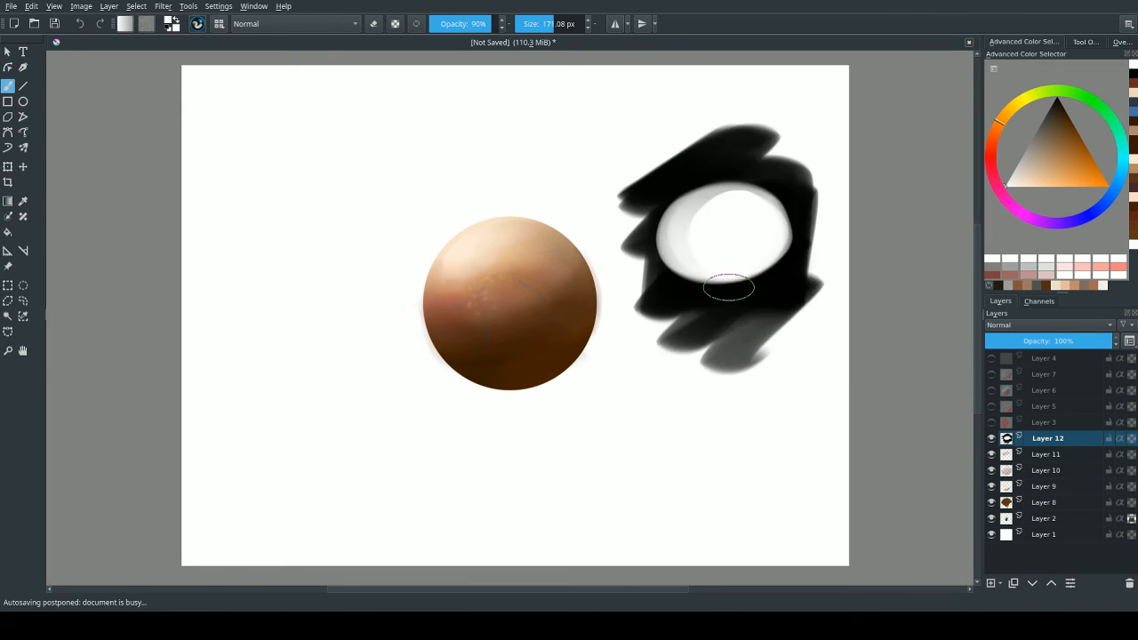
left_click(694, 193, "ctrl")
mouse_move(676, 205)
left_mouse_down()
mouse_move(682, 189)
mouse_move(664, 166)
left_mouse_up()
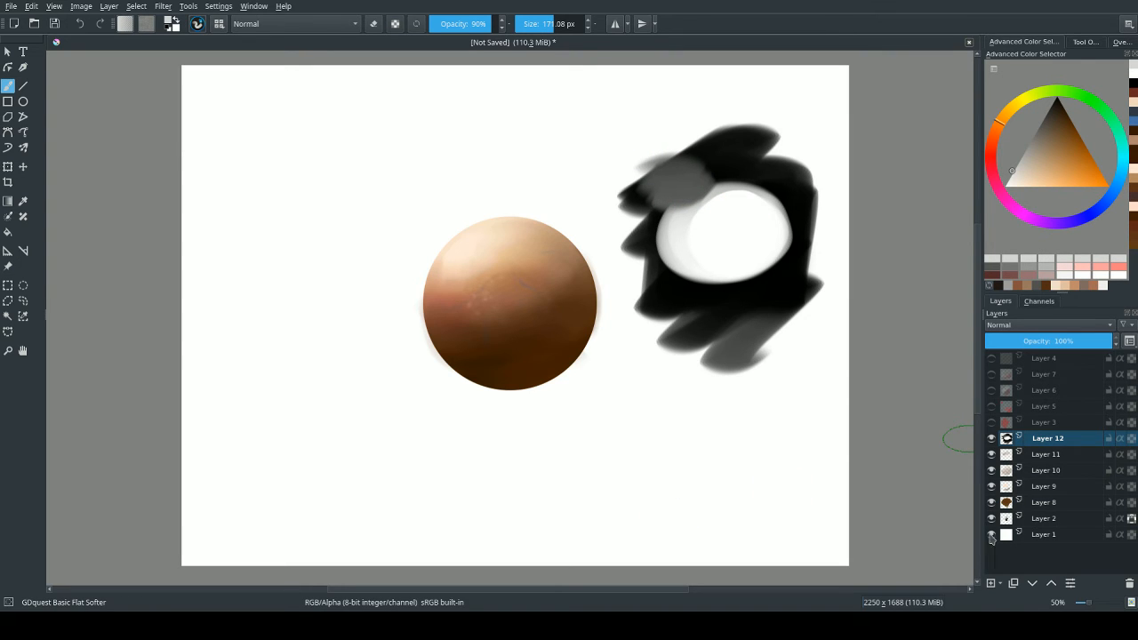
Add a layer above Layer 12, set its blending mode to Color and choose a saturated blue.
left_click(990, 583)
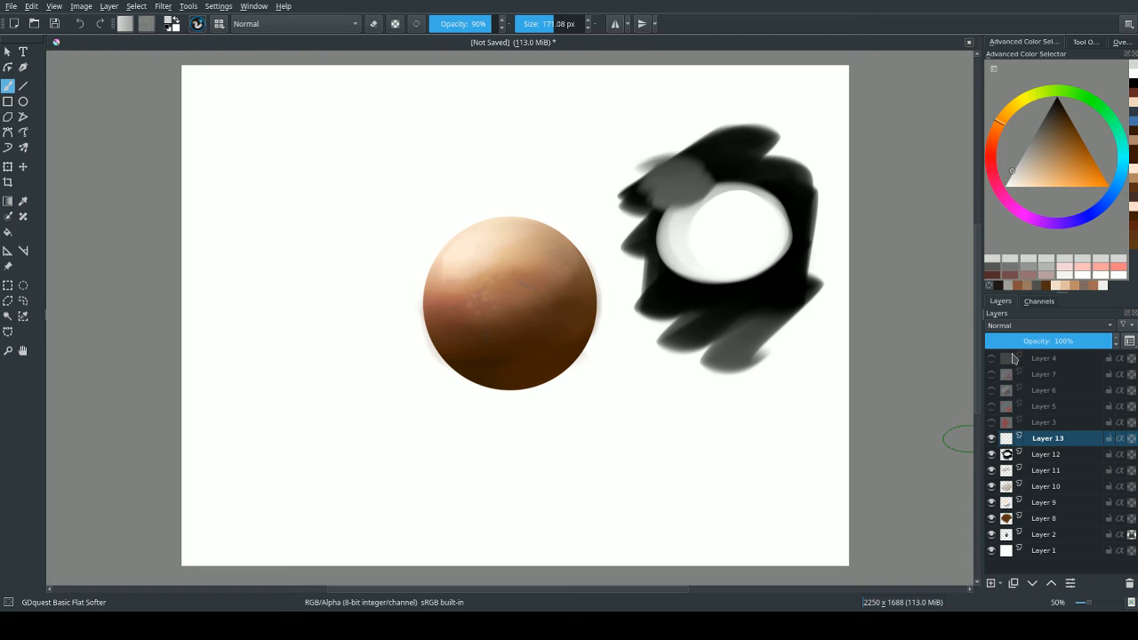
key("alt+shift+c")
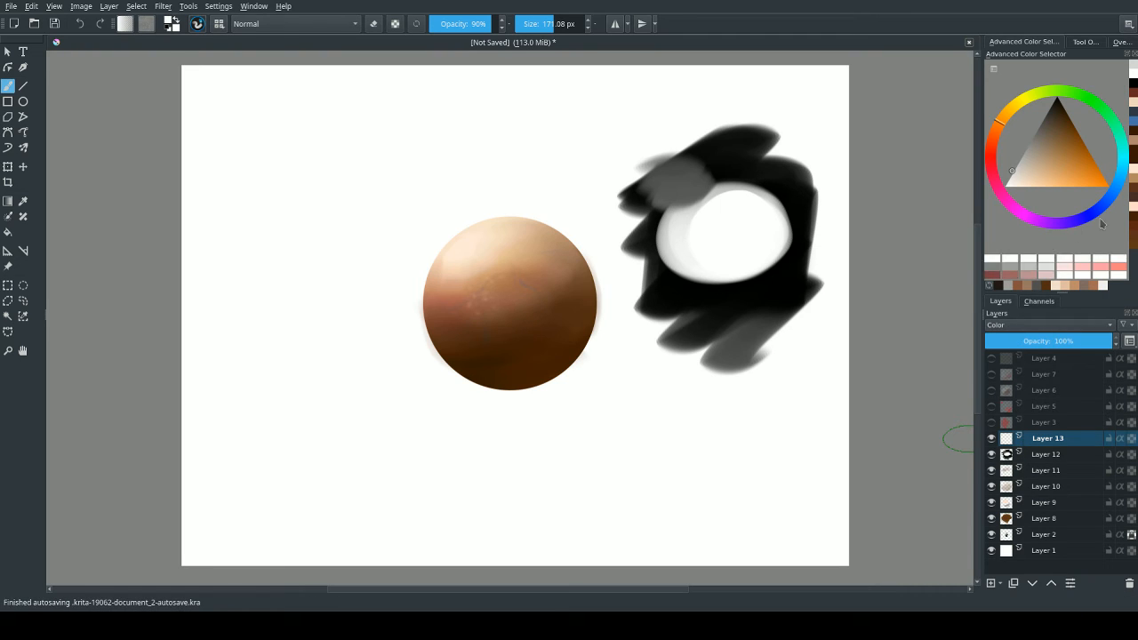
left_click(1093, 218)
left_click(1107, 186)
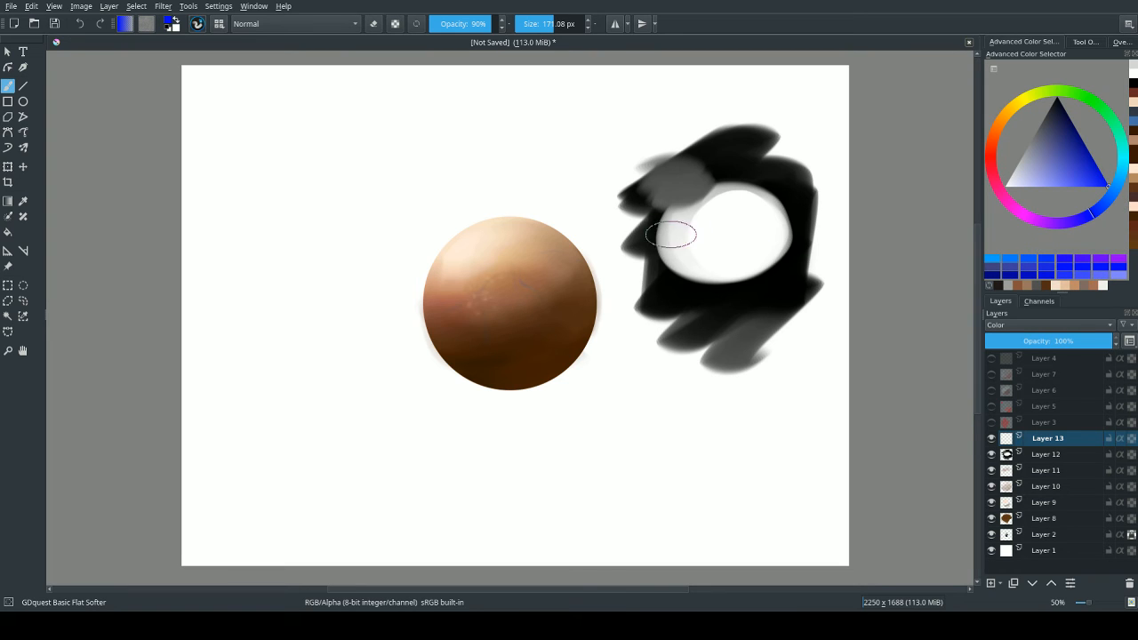
Glaze blue over the entire black-and-white patch on Layer 13 with the brush enlarged to about 300 px.
left_click_drag(679, 232, 750, 264)
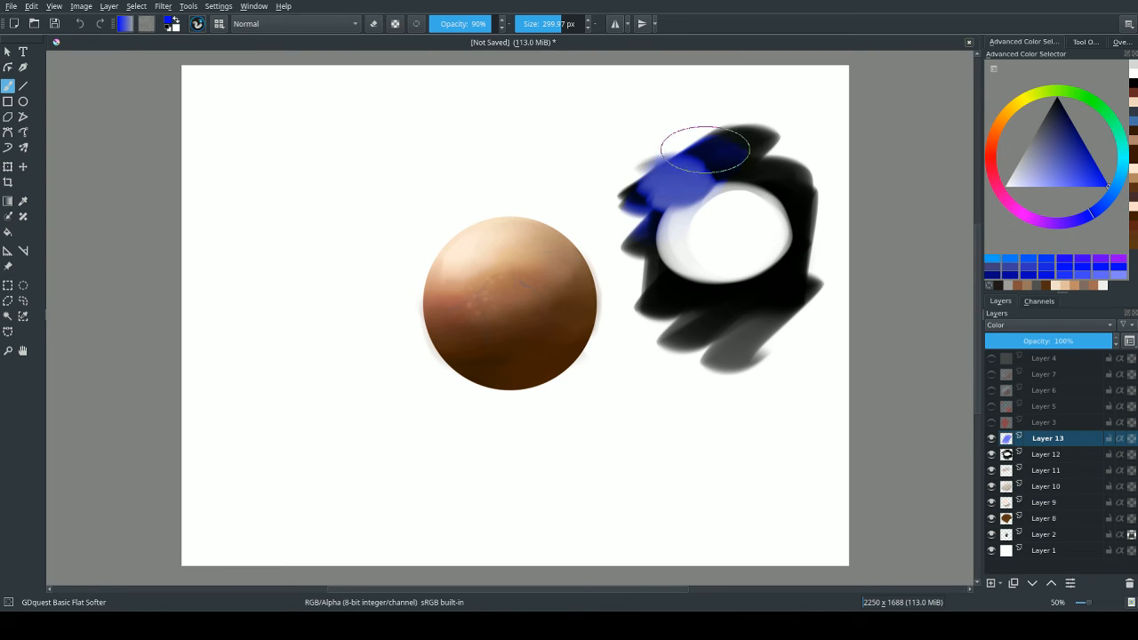
mouse_move(644, 278)
left_mouse_down()
mouse_move(720, 207)
mouse_move(758, 206)
mouse_move(775, 223)
mouse_move(745, 324)
mouse_move(807, 267)
left_mouse_up()
mouse_move(735, 339)
left_mouse_down()
mouse_move(675, 356)
mouse_move(666, 329)
left_mouse_up()
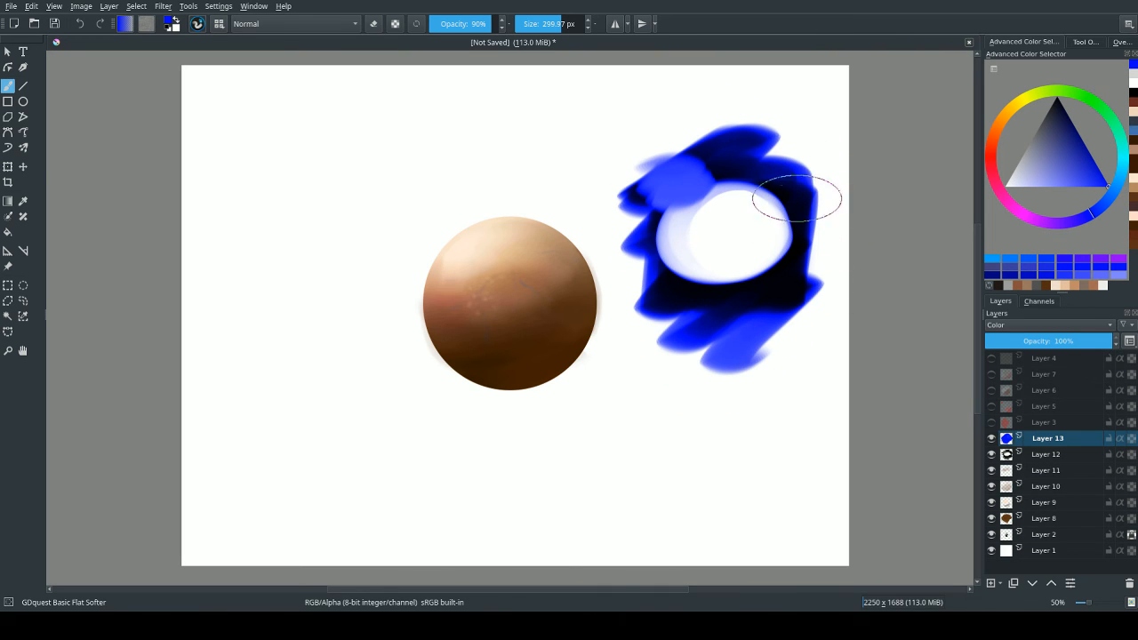
Sample the black and white areas of the blue-tinted patch and undo the blue glaze on Layer 13.
key("bracketleft")
left_click(780, 276, "ctrl")
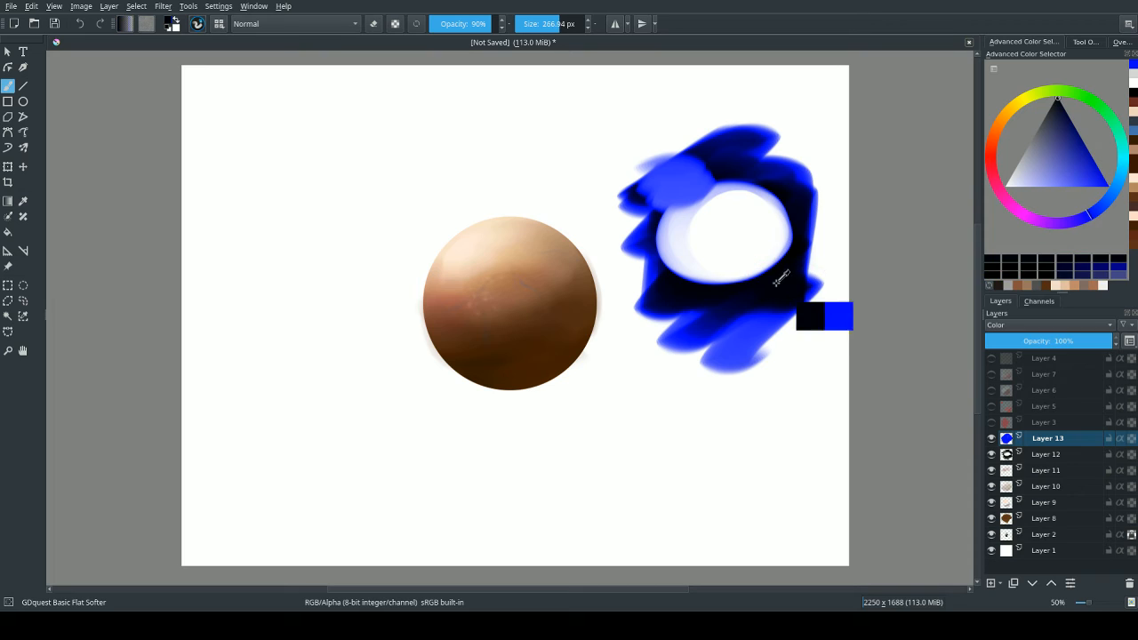
left_click(739, 218, "ctrl")
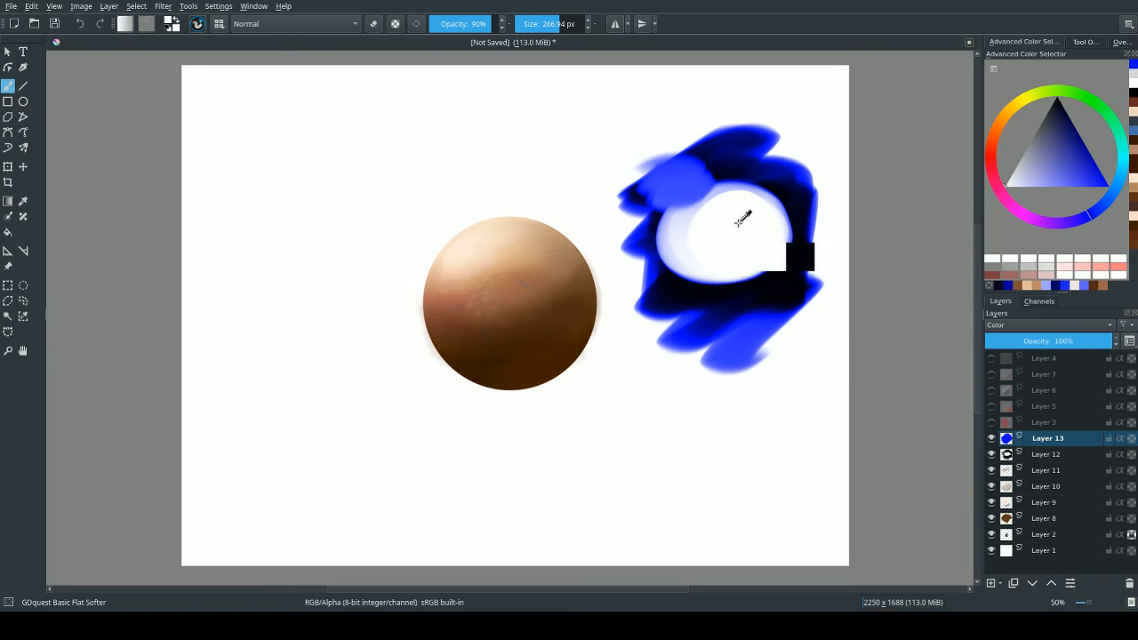
left_click(787, 279, "ctrl")
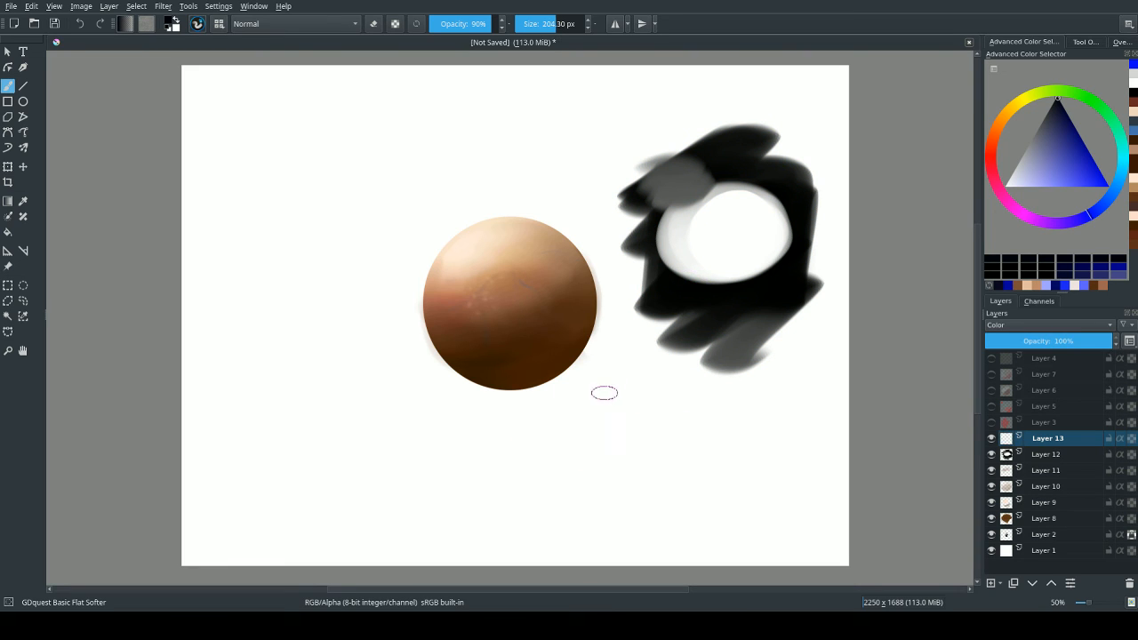
Sample the dark grey of the patch's lowest stroke and brush it across and below that stroke on Layer 13 in Color mode.
left_click(728, 346, "ctrl")
left_click_drag(732, 402, 754, 397)
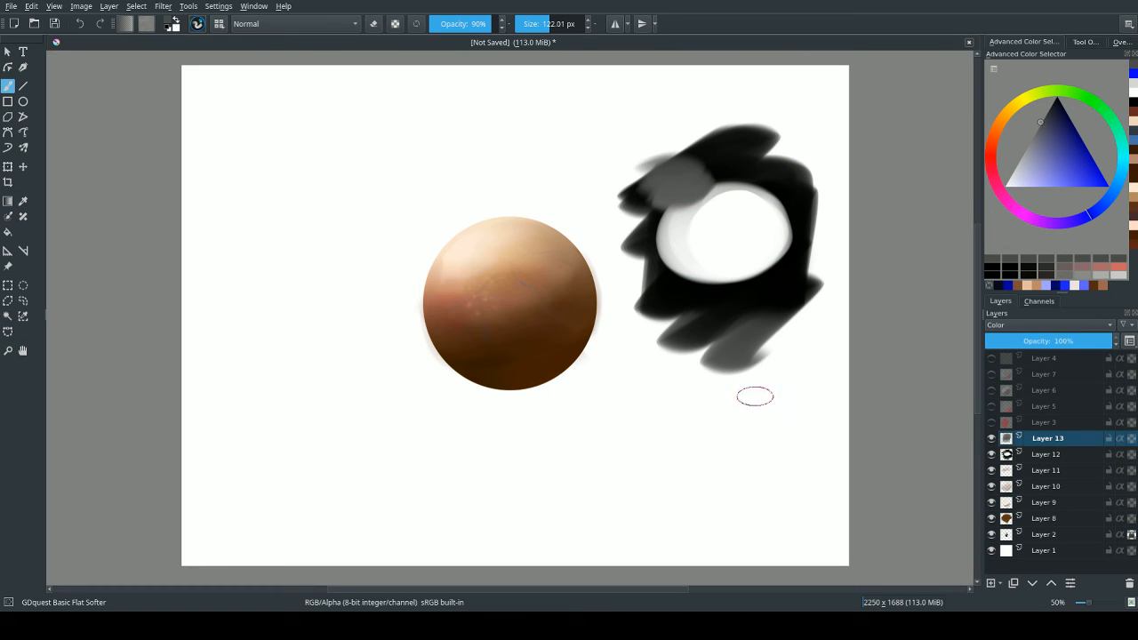
left_click_drag(724, 348, 732, 335)
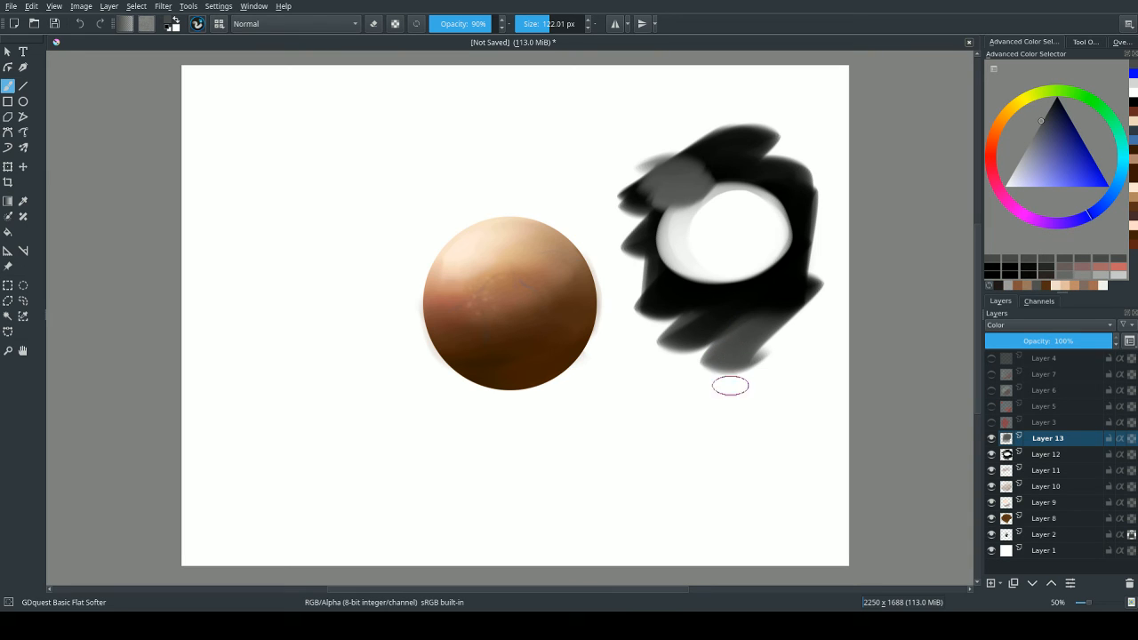
right_click(730, 356)
left_click(678, 427)
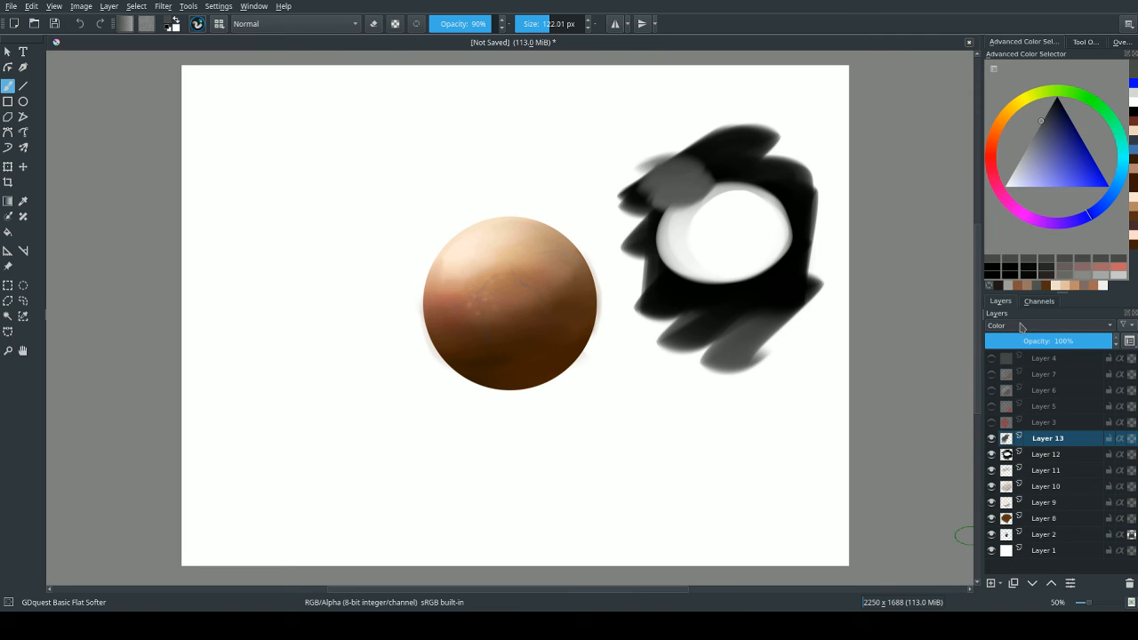
Select Layer 12 and extend the patch downward with overlapping dark grey strokes at about 122 px.
left_click(1040, 453)
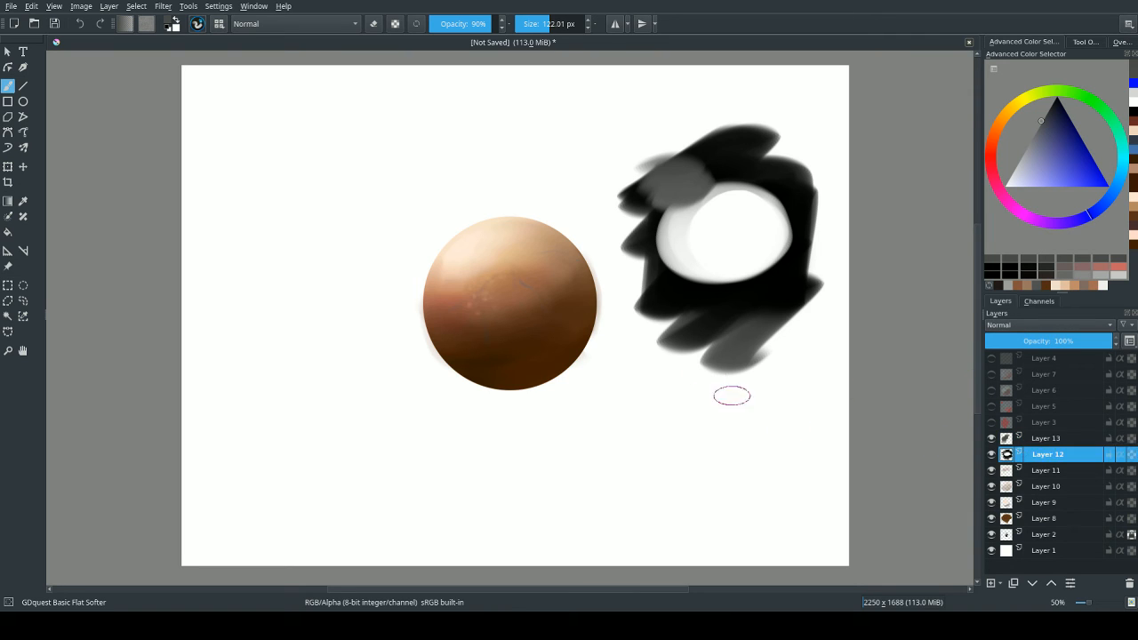
mouse_move(722, 355)
left_mouse_down()
mouse_move(725, 414)
mouse_move(742, 364)
mouse_move(675, 391)
mouse_move(711, 422)
mouse_move(737, 338)
mouse_move(777, 346)
left_mouse_up()
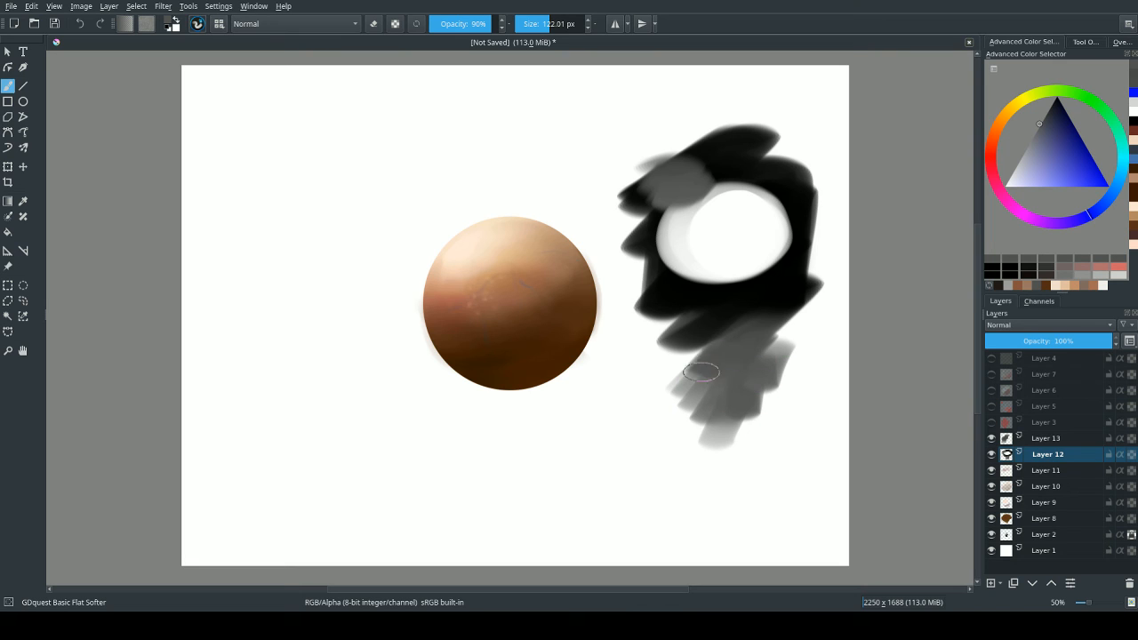
left_click_drag(700, 372, 691, 374)
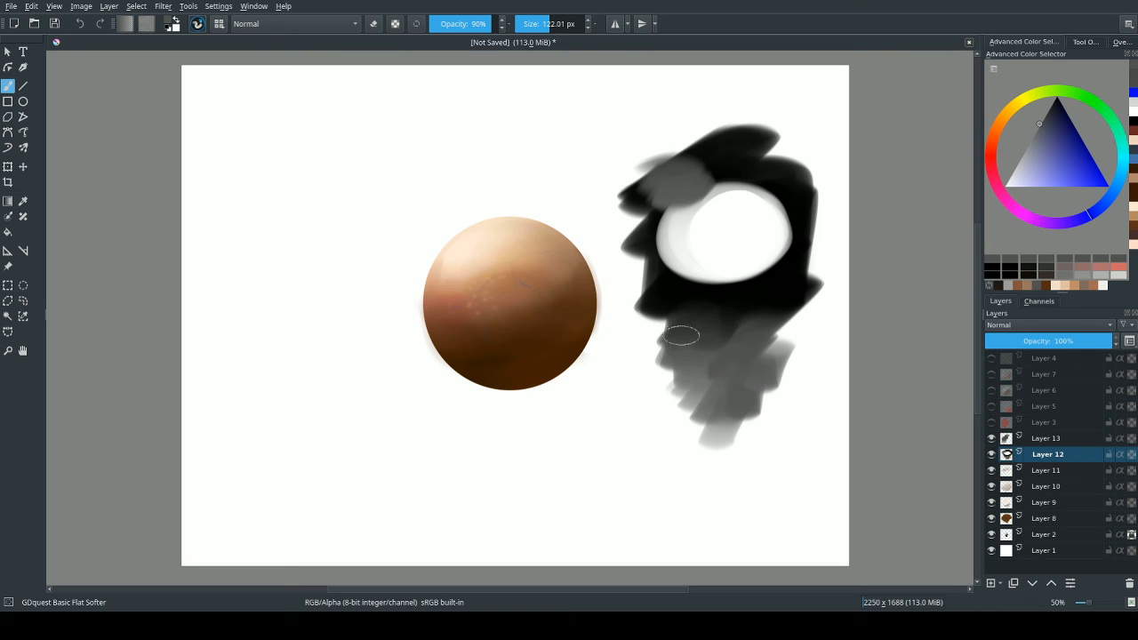
mouse_move(660, 311)
left_mouse_down()
mouse_move(669, 273)
mouse_move(701, 284)
mouse_move(711, 325)
mouse_move(727, 320)
mouse_move(666, 273)
mouse_move(669, 241)
mouse_move(640, 223)
mouse_move(662, 284)
mouse_move(711, 322)
mouse_move(681, 254)
mouse_move(685, 237)
mouse_move(702, 250)
mouse_move(782, 236)
mouse_move(769, 266)
mouse_move(766, 220)
mouse_move(722, 285)
mouse_move(750, 287)
mouse_move(742, 320)
mouse_move(796, 287)
mouse_move(715, 422)
left_mouse_up()
Blend the patch into soft light grey with broad translucent white strokes, enlarging the brush to about 306 px.
mouse_move(707, 162)
left_mouse_down("ctrl")
mouse_move(611, 210)
mouse_move(719, 144)
mouse_move(690, 308)
mouse_move(708, 417)
mouse_move(730, 446)
mouse_move(716, 151)
mouse_move(700, 191)
mouse_move(710, 165)
mouse_move(715, 184)
mouse_move(697, 167)
mouse_move(675, 176)
mouse_move(716, 173)
mouse_move(708, 203)
mouse_move(683, 172)
mouse_move(695, 161)
mouse_move(693, 191)
mouse_move(746, 188)
mouse_move(743, 133)
left_mouse_up("ctrl")
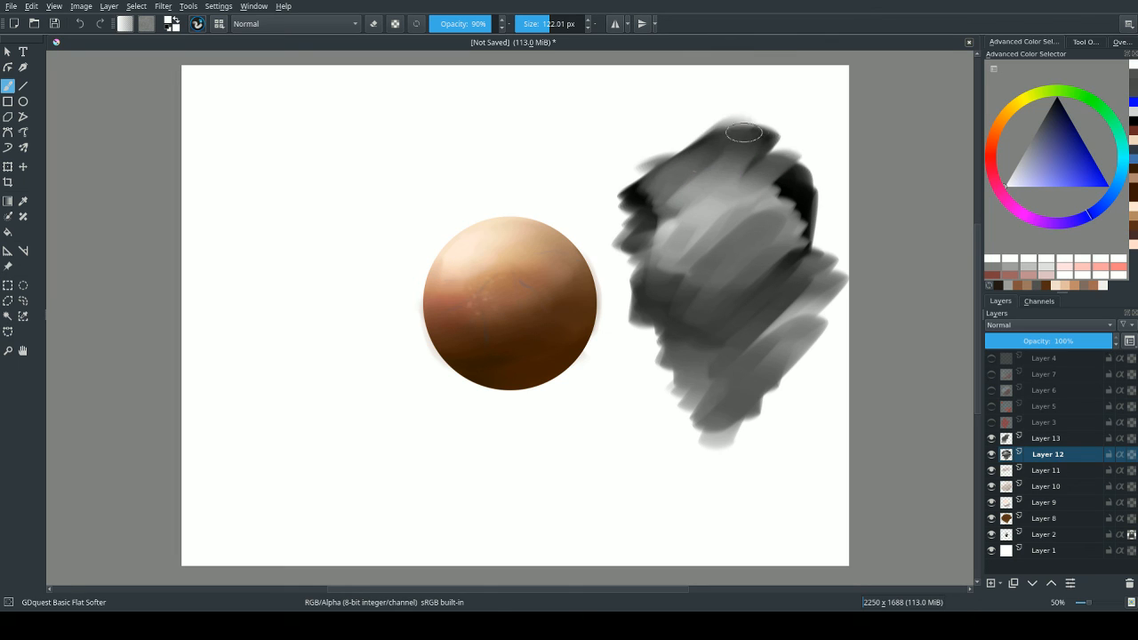
mouse_move(655, 253)
left_mouse_down()
mouse_move(635, 212)
mouse_move(676, 272)
left_mouse_up()
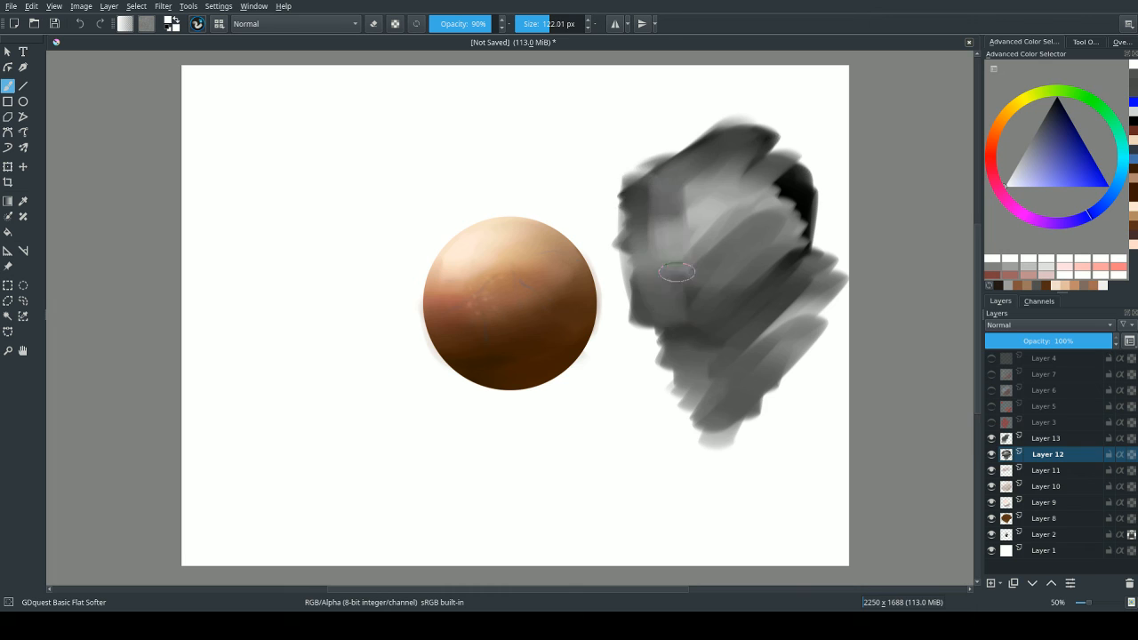
mouse_move(788, 287)
left_mouse_down()
mouse_move(666, 171)
mouse_move(701, 354)
mouse_move(691, 160)
mouse_move(725, 243)
mouse_move(736, 139)
mouse_move(770, 265)
mouse_move(770, 130)
mouse_move(780, 233)
mouse_move(762, 225)
mouse_move(680, 245)
mouse_move(689, 429)
mouse_move(733, 280)
mouse_move(765, 357)
mouse_move(821, 276)
mouse_move(700, 353)
mouse_move(675, 168)
mouse_move(703, 138)
mouse_move(717, 142)
mouse_move(639, 205)
mouse_move(638, 265)
mouse_move(716, 230)
mouse_move(711, 287)
mouse_move(758, 334)
mouse_move(708, 414)
mouse_move(659, 405)
mouse_move(699, 455)
mouse_move(816, 329)
mouse_move(749, 303)
mouse_move(659, 242)
mouse_move(753, 314)
mouse_move(802, 407)
mouse_move(697, 424)
mouse_move(848, 220)
left_mouse_up()
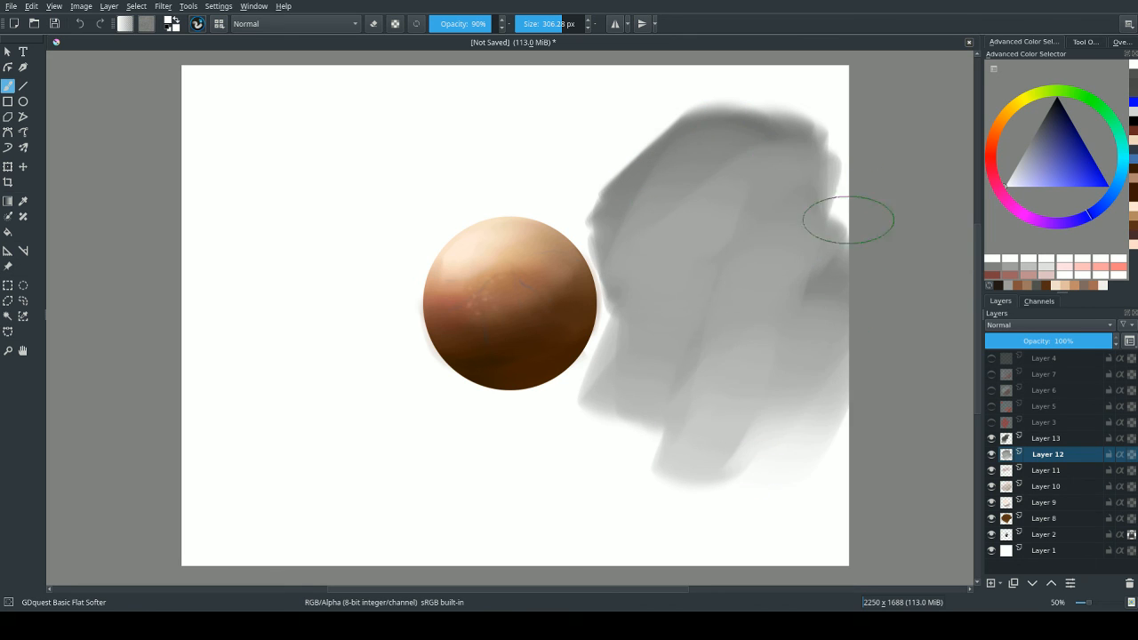
left_click_drag(512, 259, 429, 263)
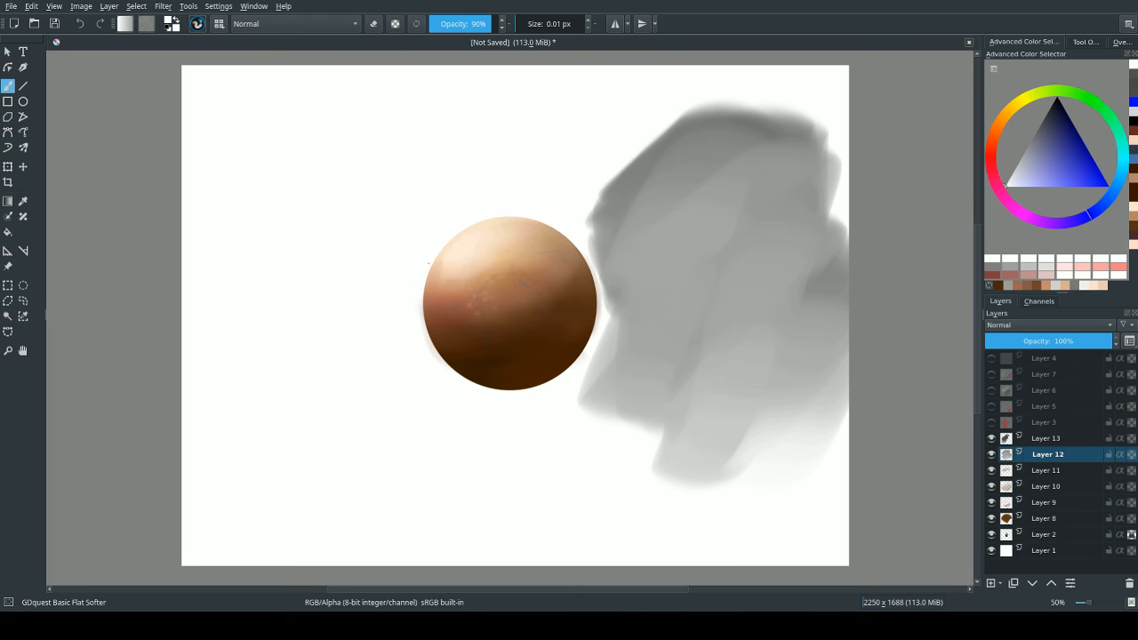